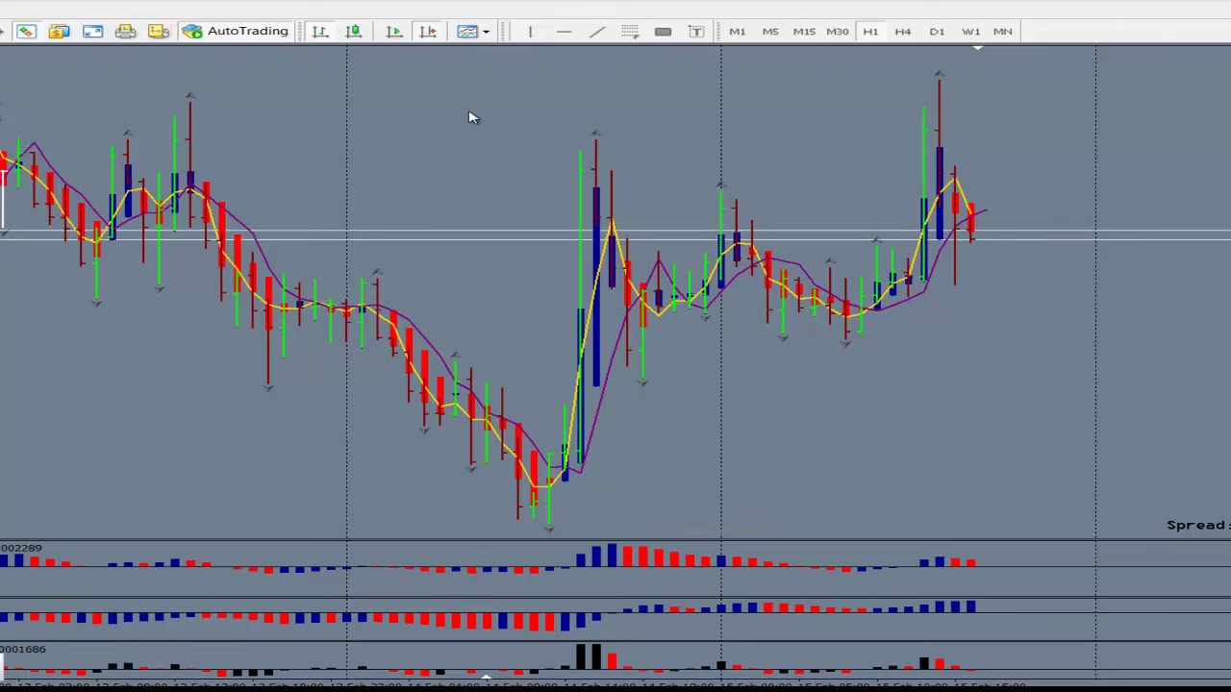
Place a vertical line on the H1 chart at the 2017.02.14 14:00 candle, where the strong upward move begins.
scroll(488, 117, left, 3)
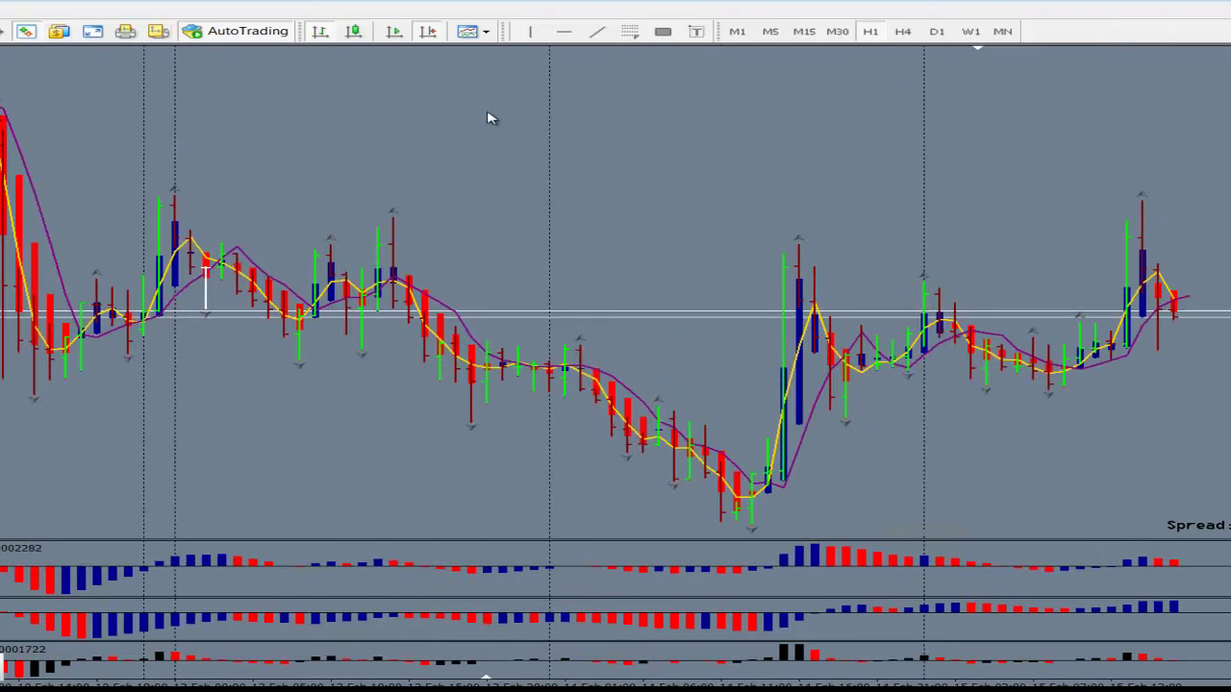
scroll(577, 672, right, 3)
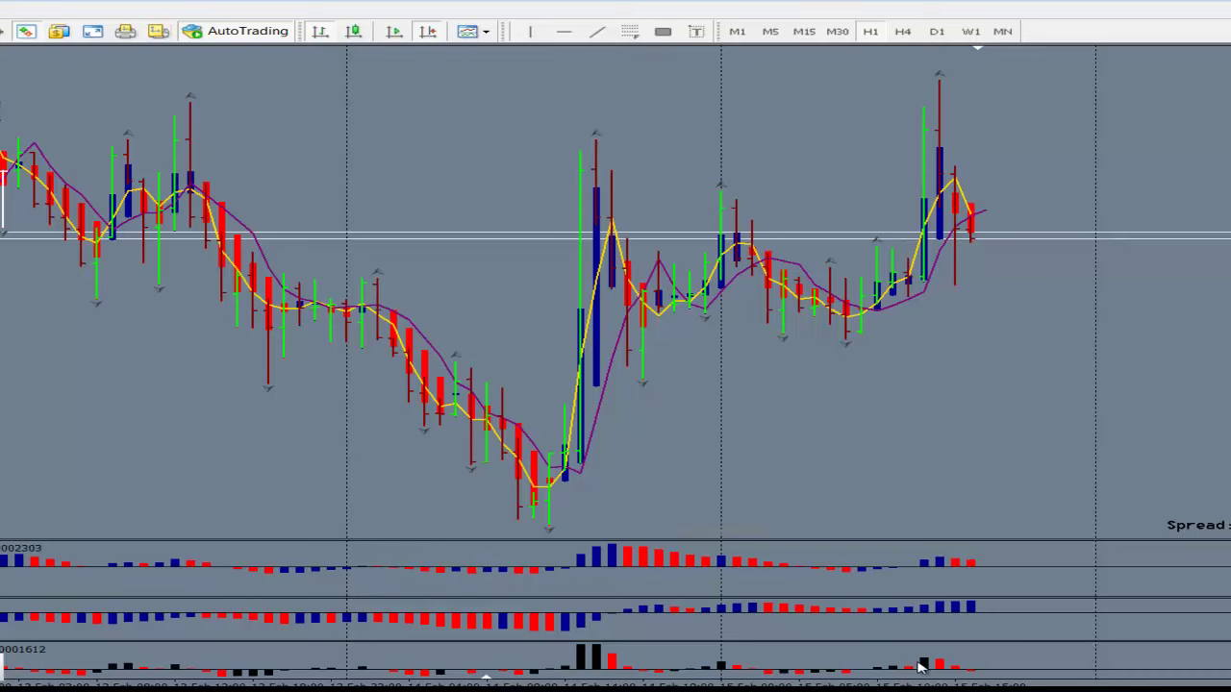
mouse_move(553, 677)
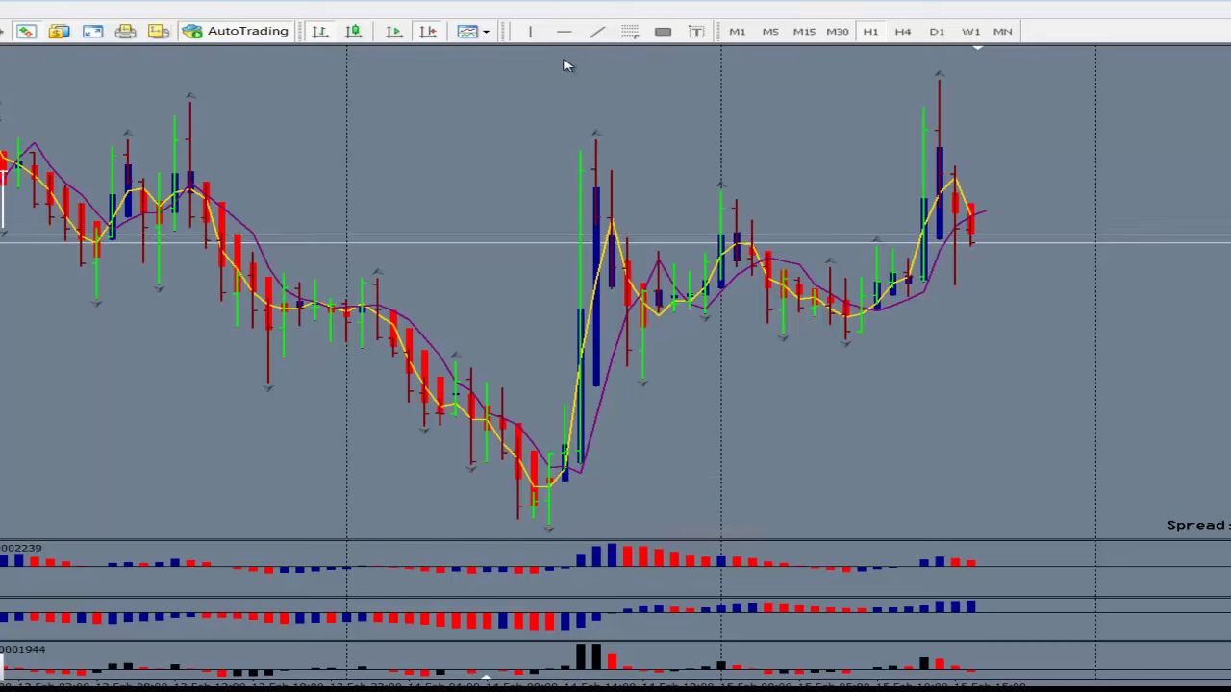
click(529, 31)
click(569, 198)
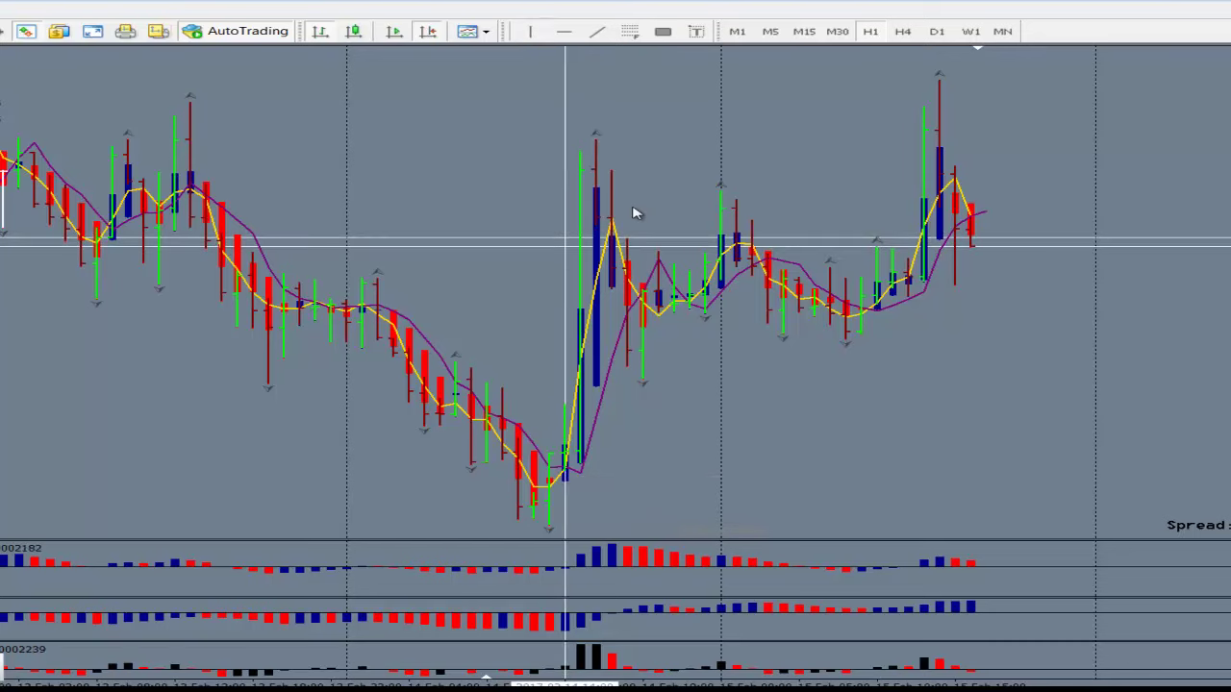
Switch the chart to M30 and measure the rise from the candle at the vertical line to the following peak.
click(837, 32)
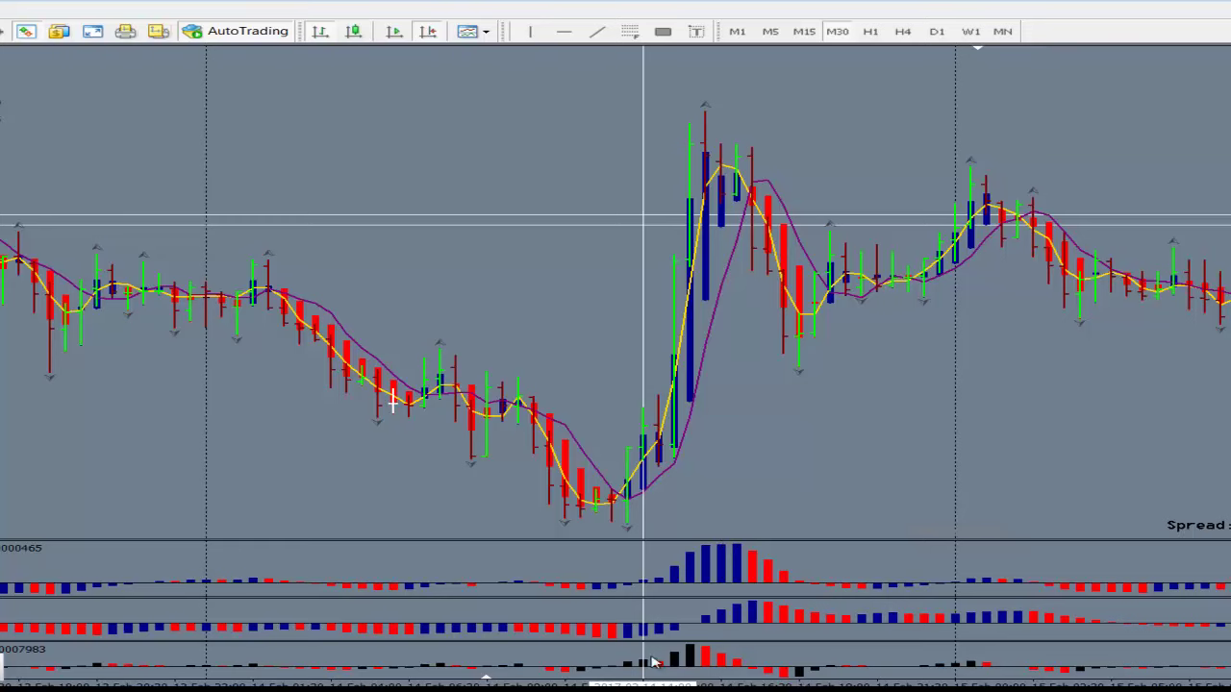
mouse_move(652, 450)
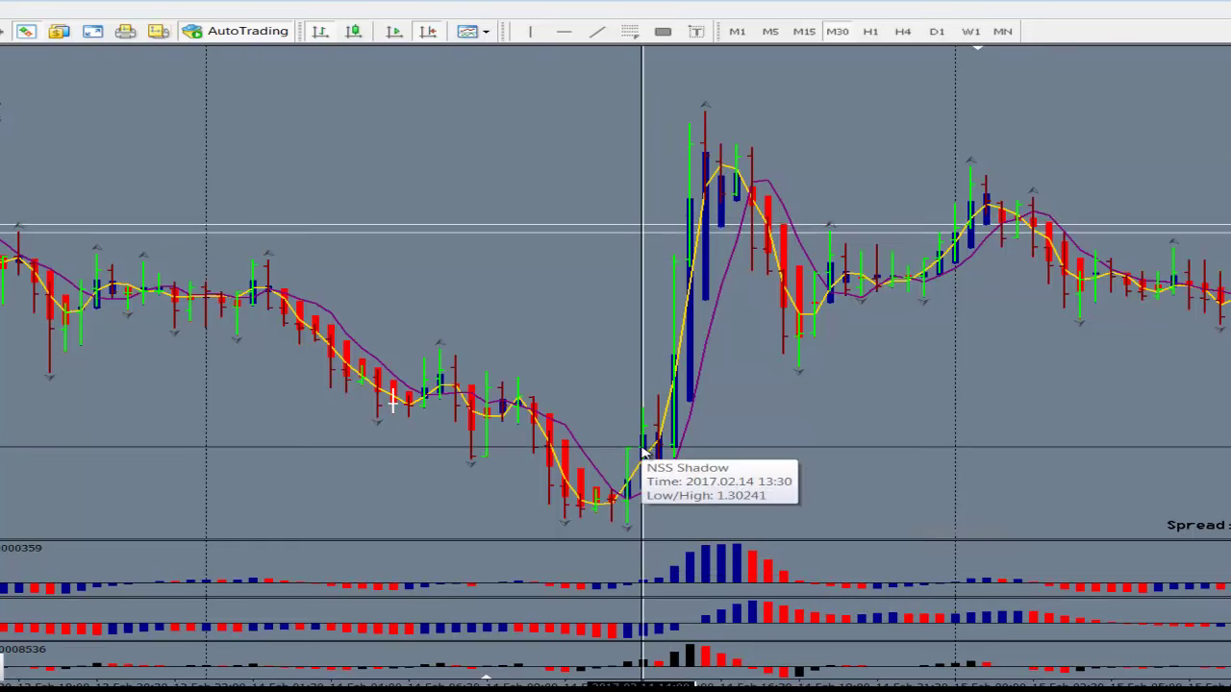
drag(645, 450, 701, 138)
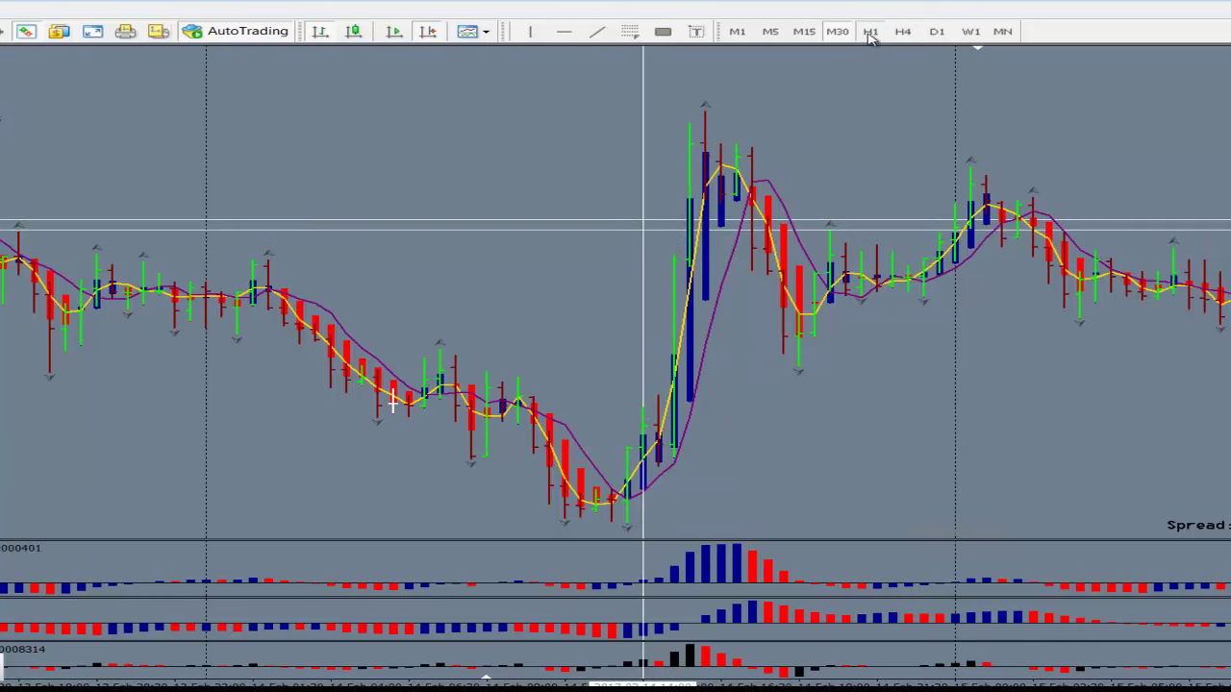
Return the chart to H1 and move the vertical line to the 2017.02.14 03:00 candle.
click(870, 32)
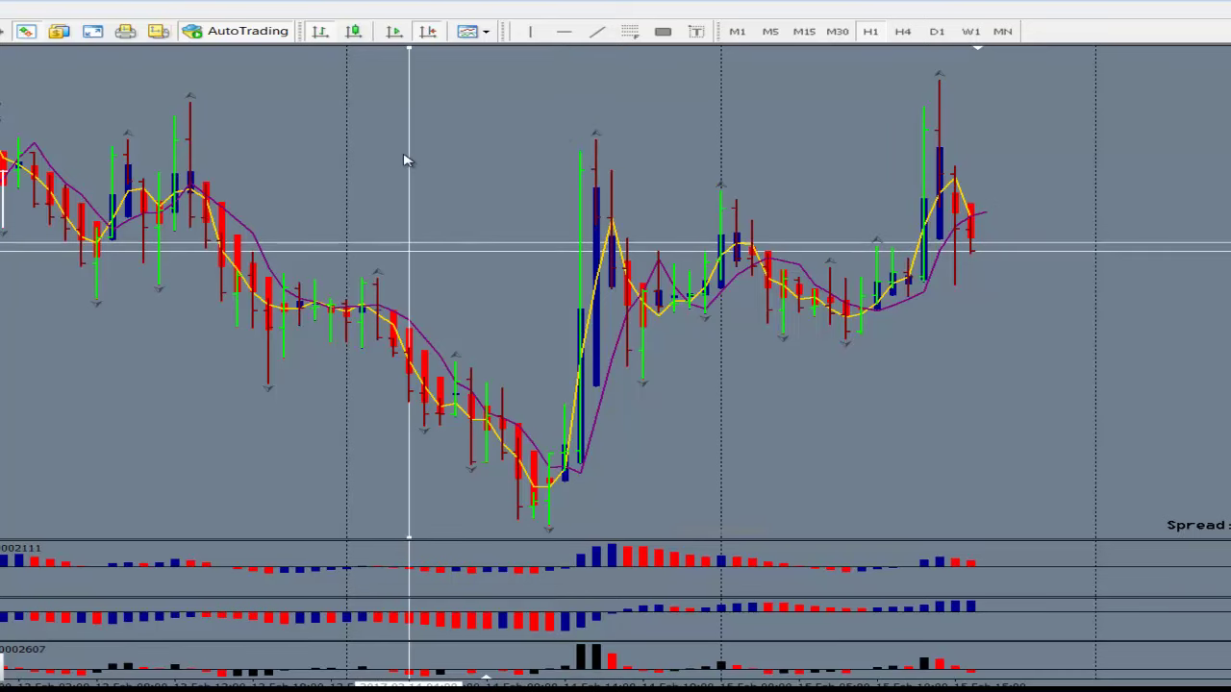
mouse_move(394, 676)
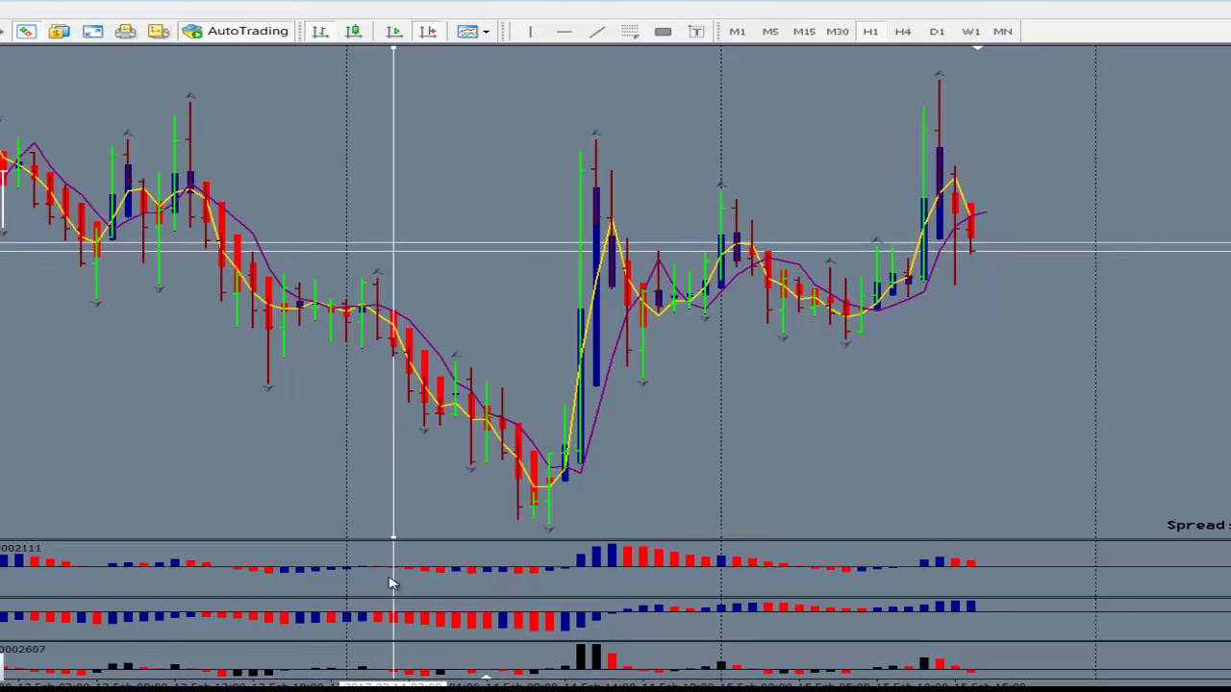
mouse_move(403, 331)
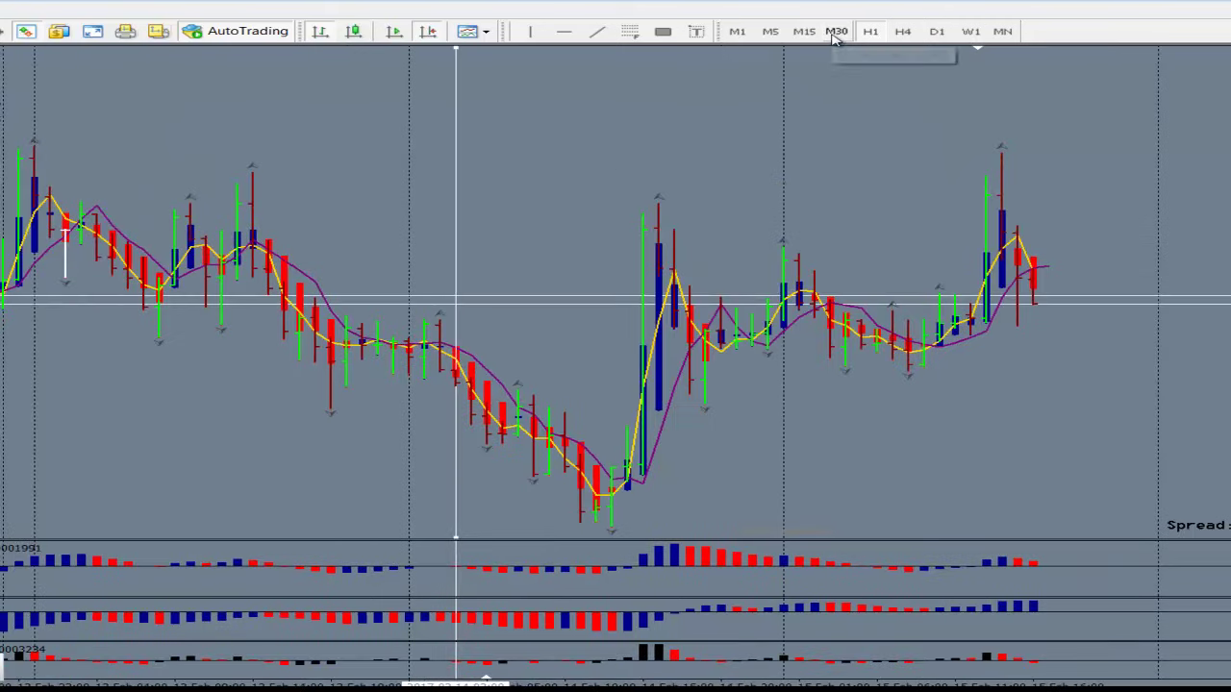
Switch the chart to M30 and measure the decline from the candle at the vertical line to the subsequent lows.
click(837, 32)
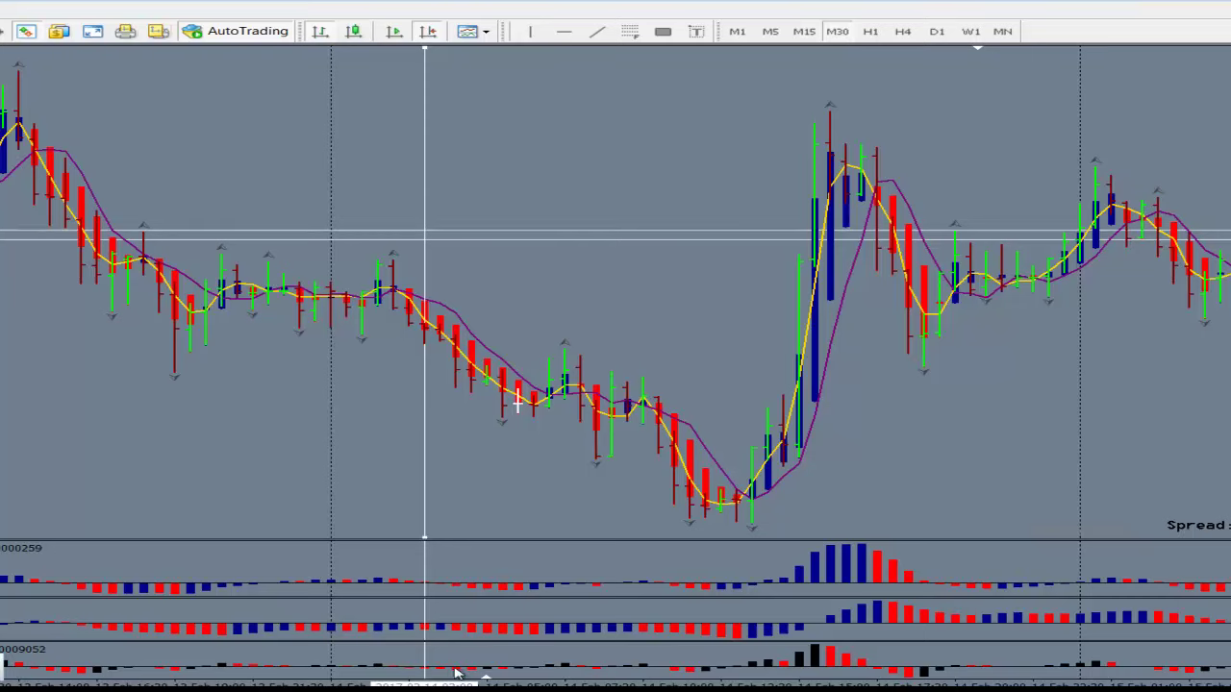
mouse_move(430, 333)
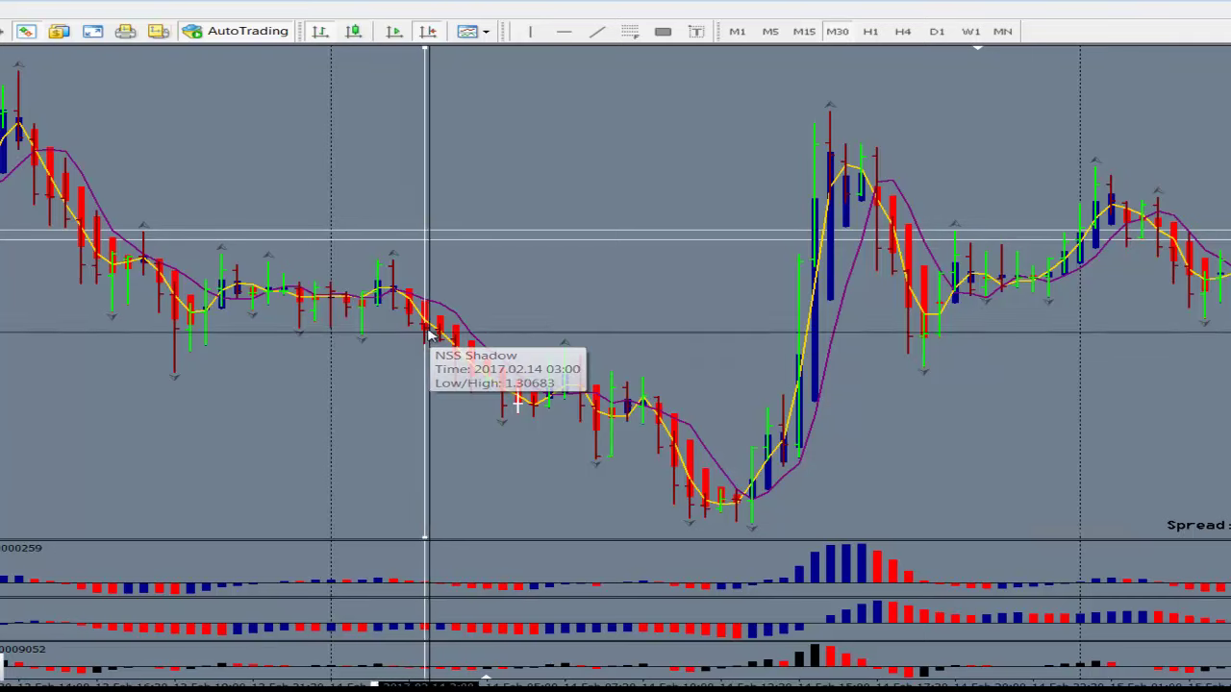
drag(428, 331, 694, 503)
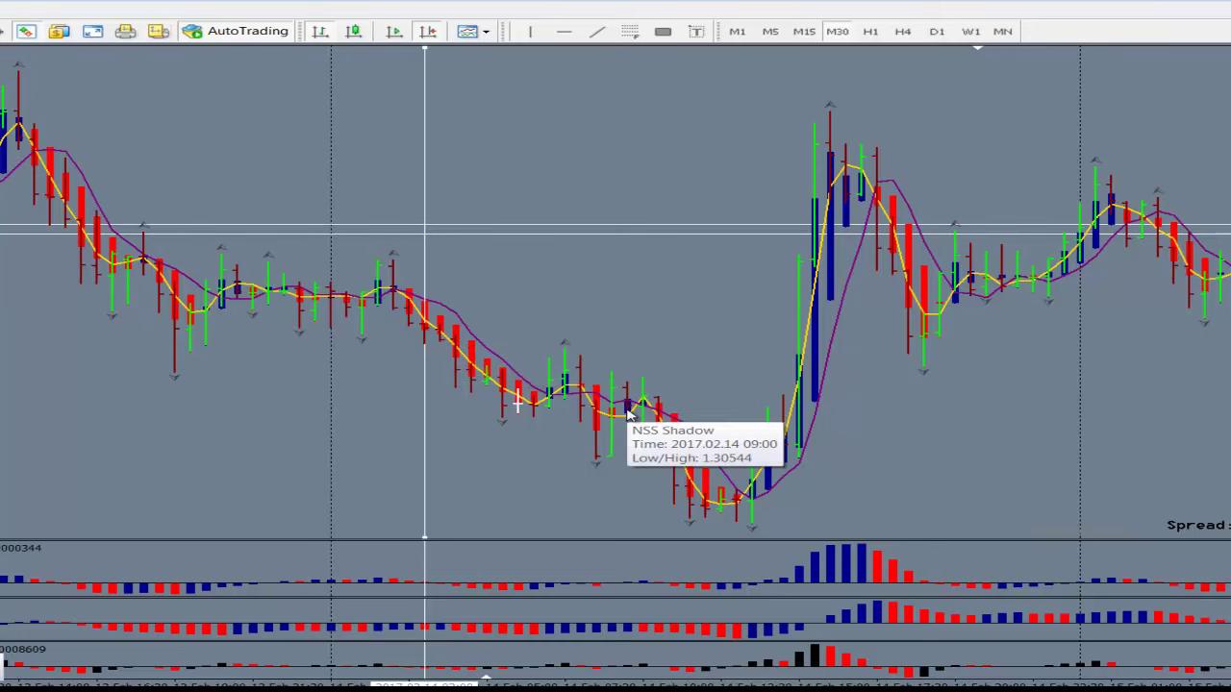
middle_click(446, 327)
drag(446, 327, 593, 406)
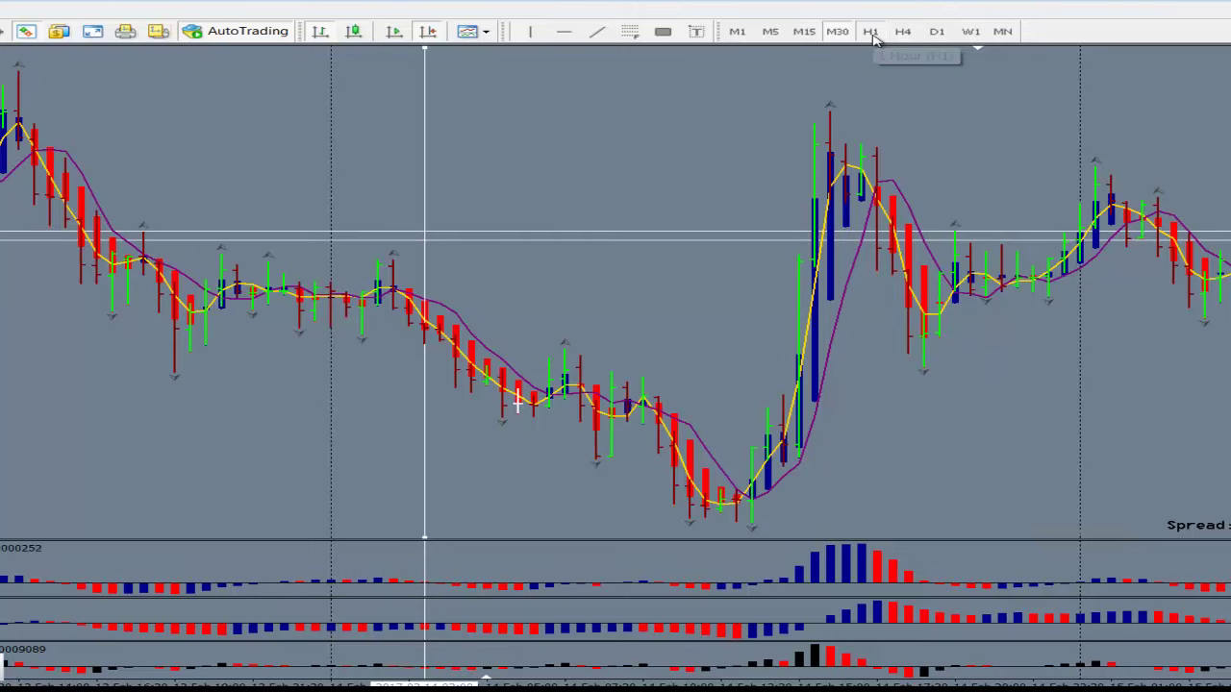
Return the chart to H1 and move the vertical line to the 2017.02.15 10:00 candle.
click(871, 32)
mouse_move(490, 409)
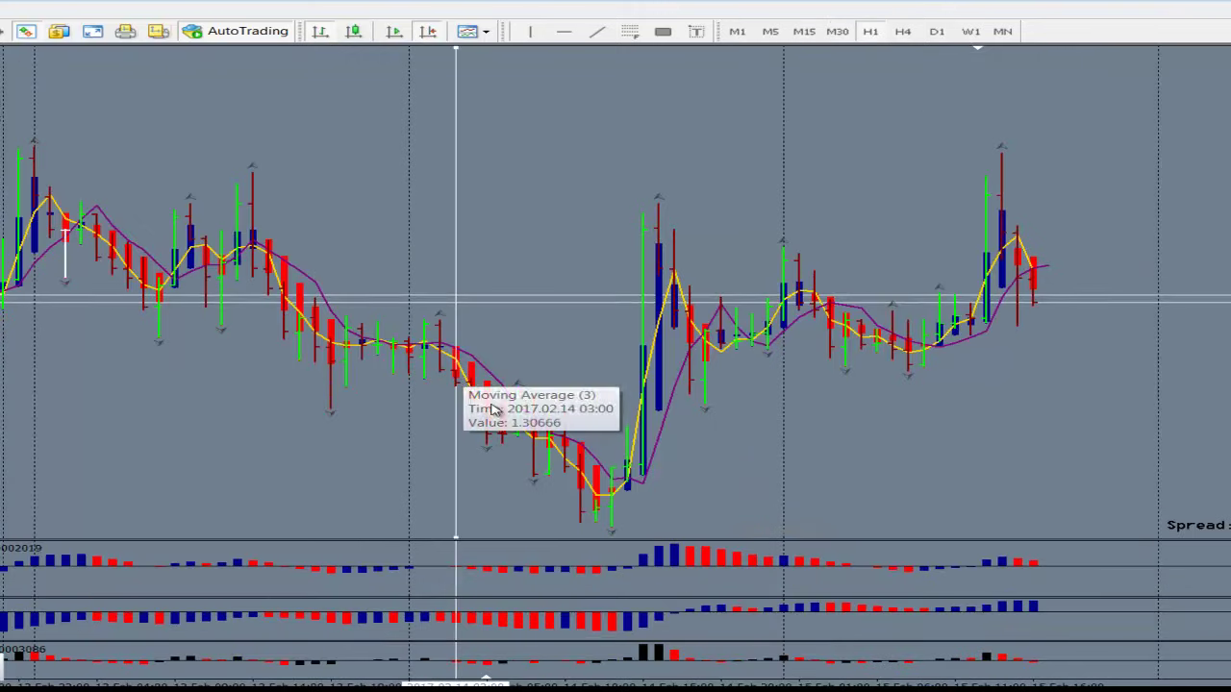
mouse_move(577, 478)
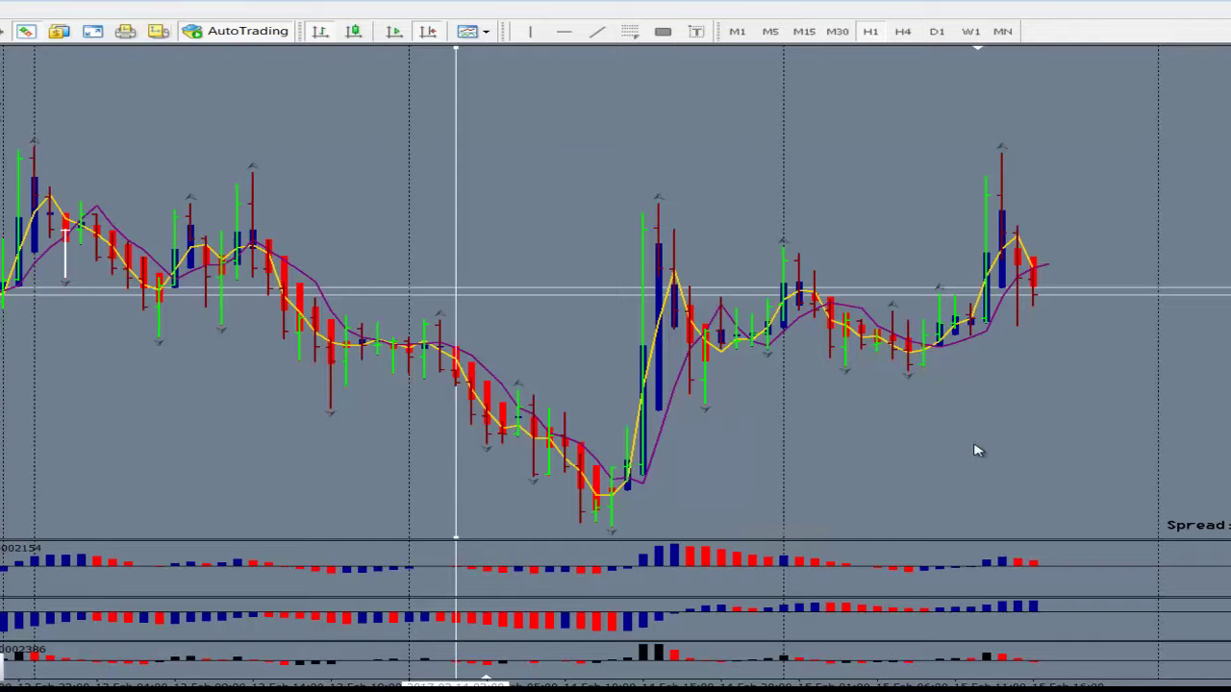
scroll(976, 450, down, 3)
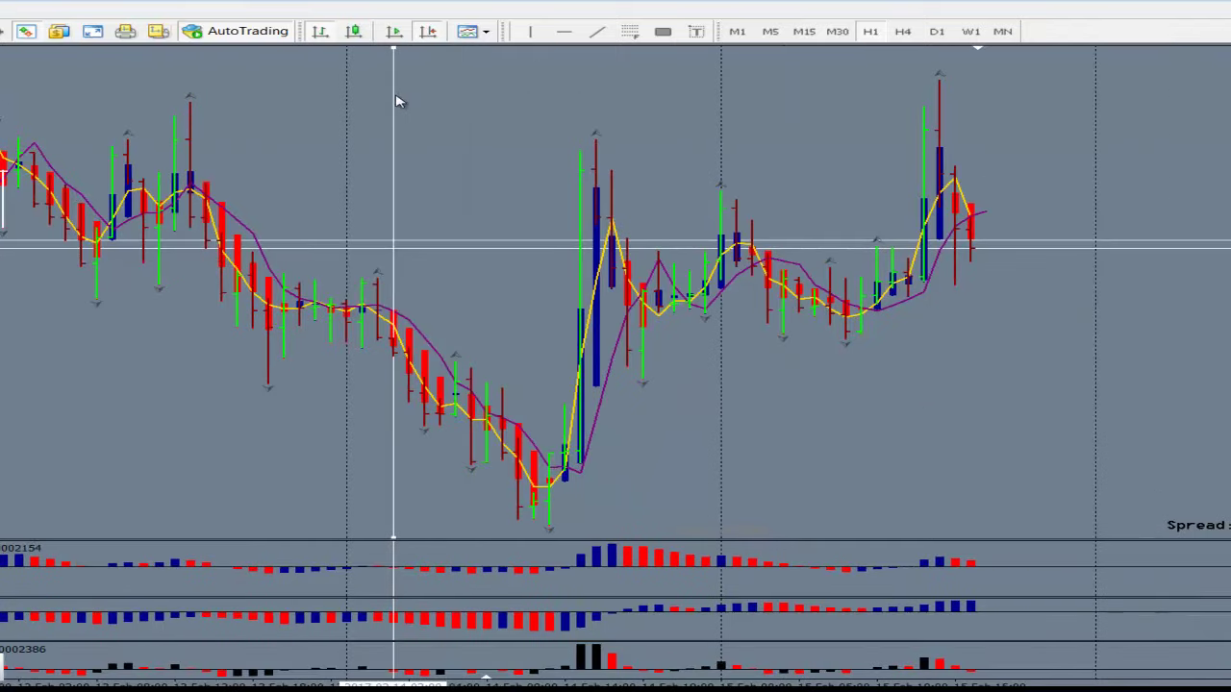
drag(399, 101, 877, 125)
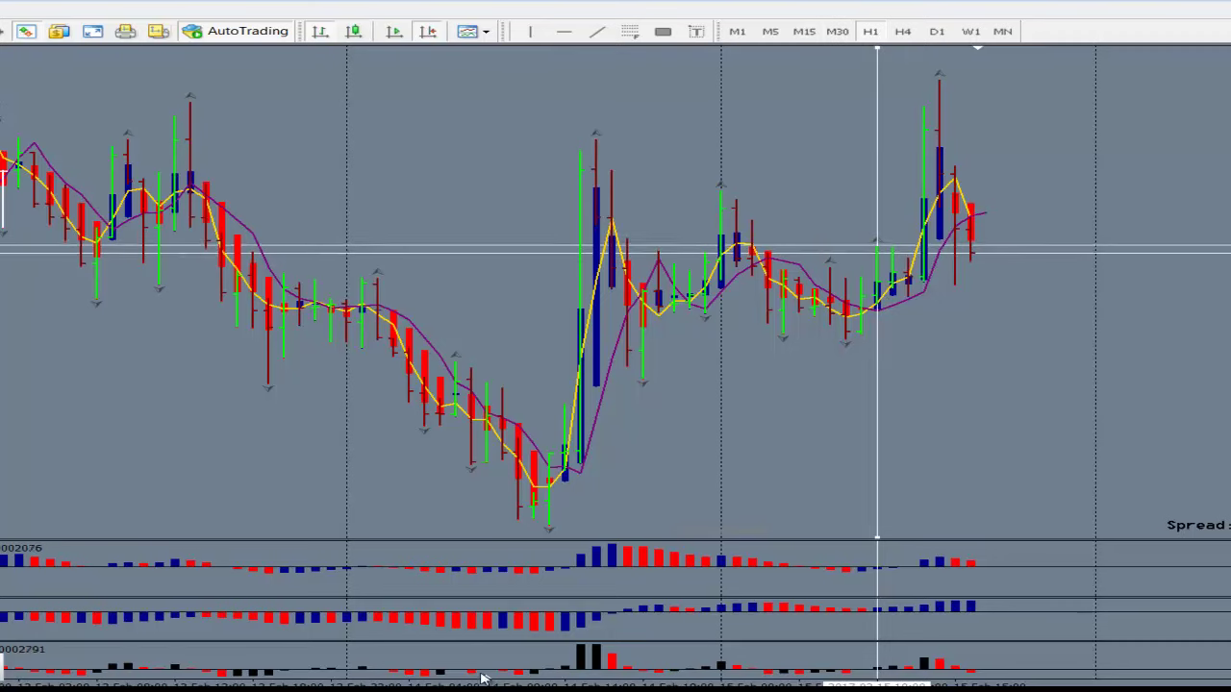
Switch the chart to M30 and measure the rise from the 2017.02.15 10:00 candle to the next swing high.
click(837, 32)
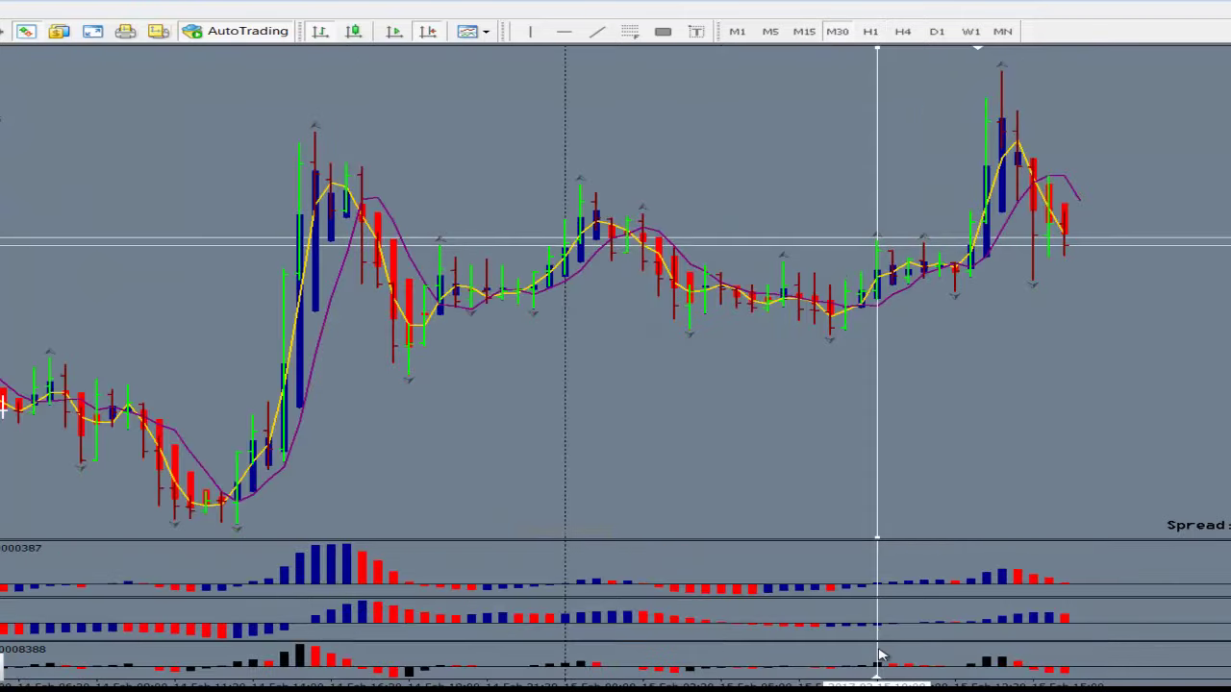
middle_click(878, 265)
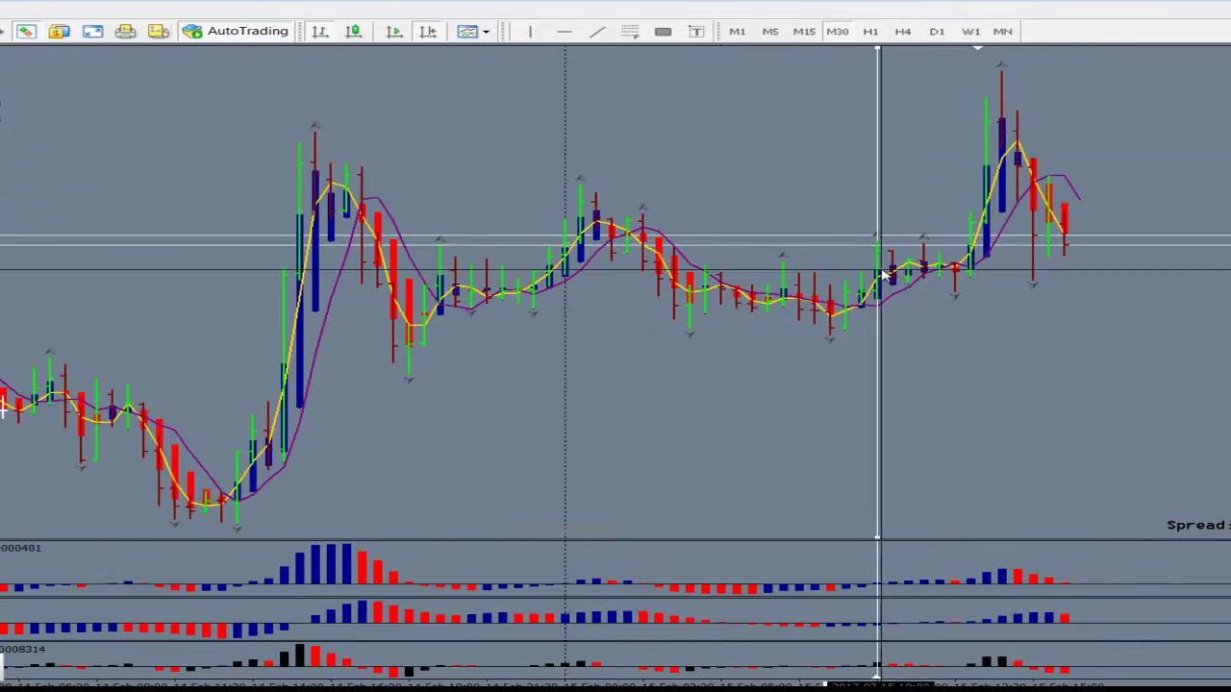
drag(883, 269, 1000, 86)
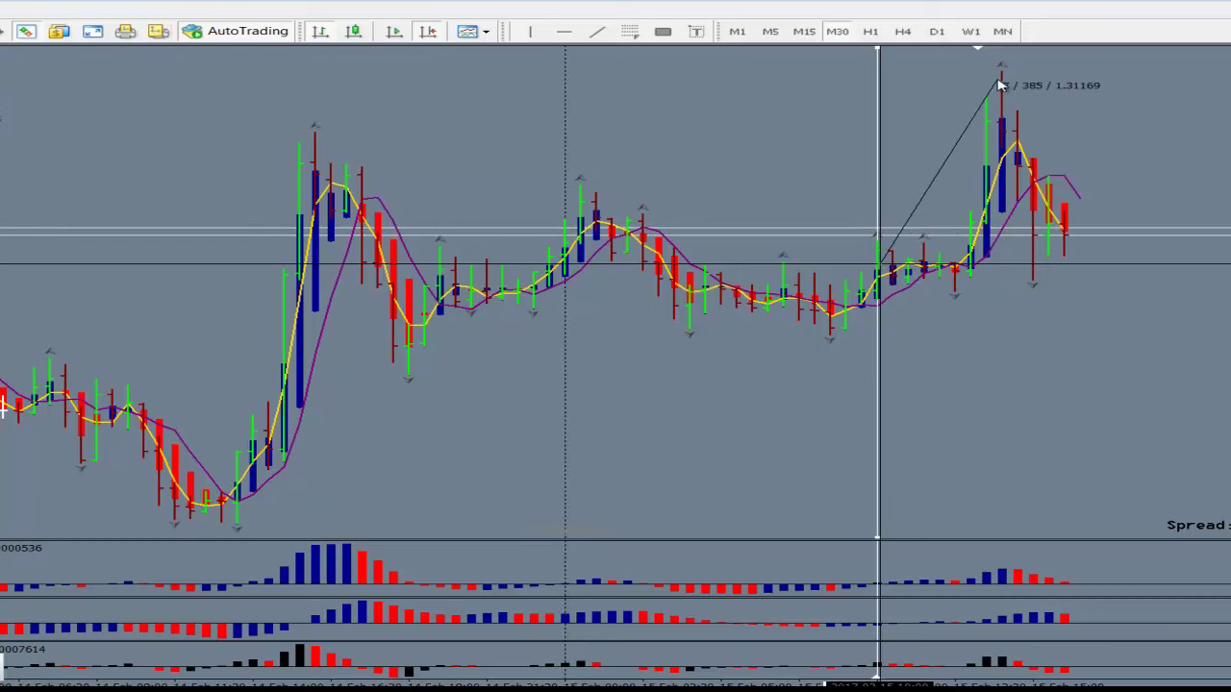
drag(1000, 85, 1000, 86)
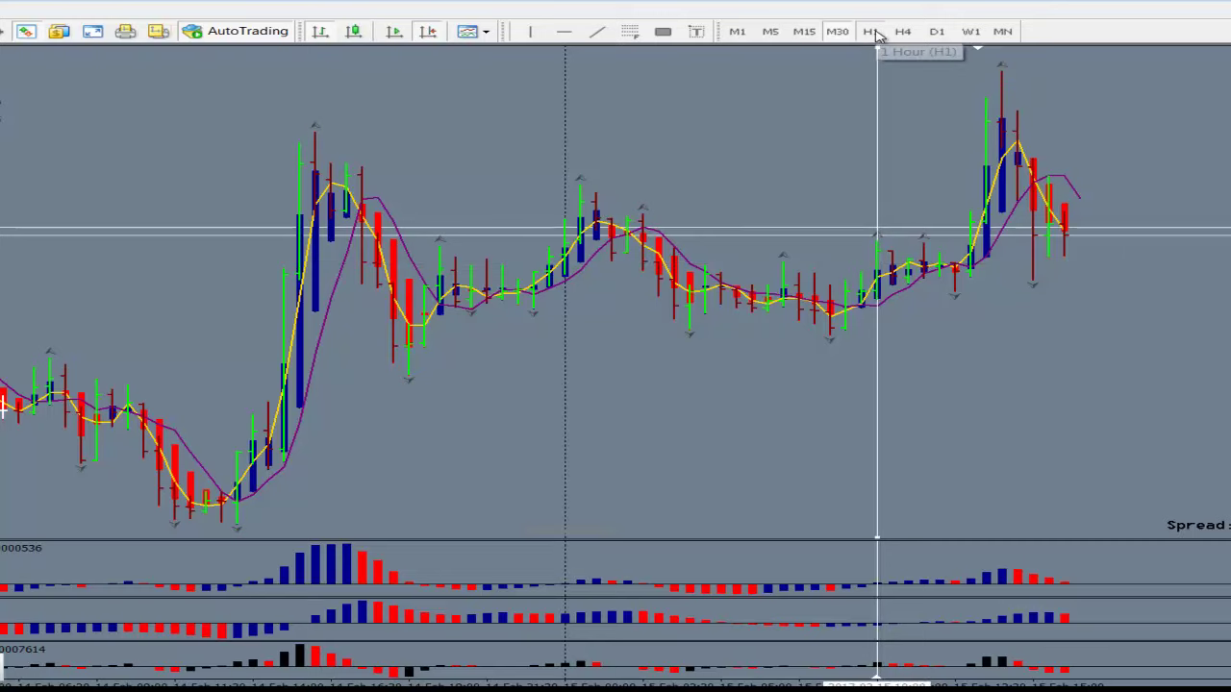
Return the chart to H1 and measure from the candles after the vertical line back to the marked 10:00 candle.
click(872, 32)
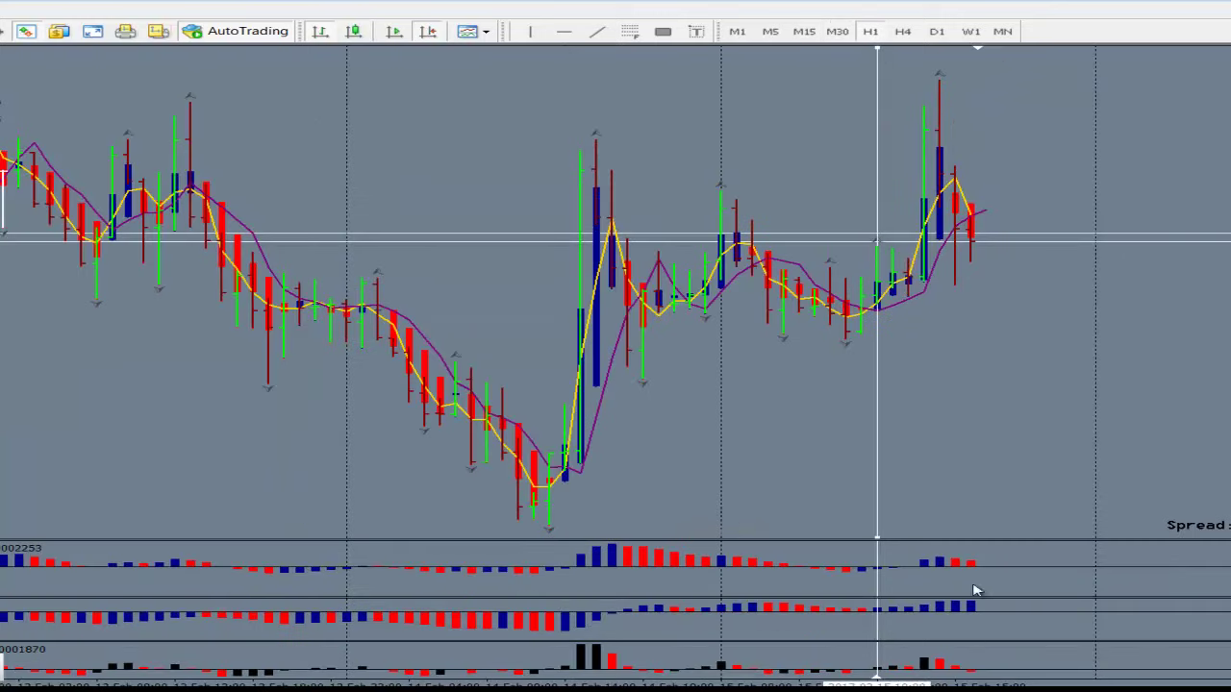
drag(969, 231, 872, 300)
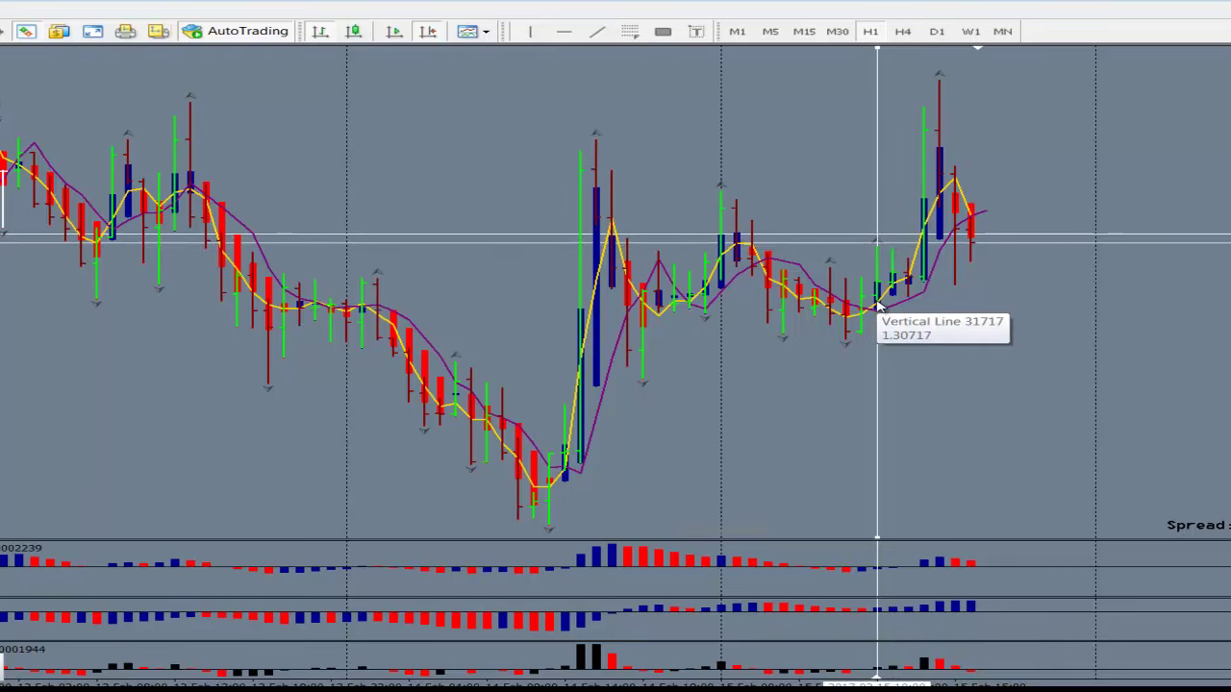
middle_click(910, 673)
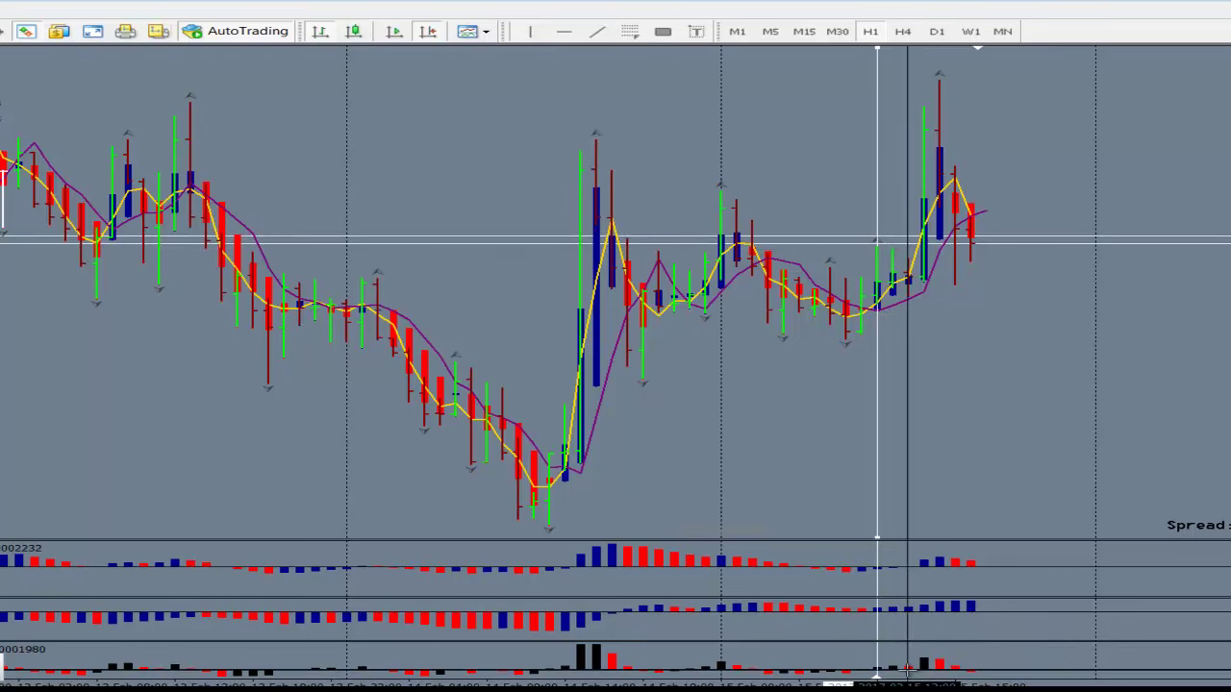
drag(910, 281, 878, 300)
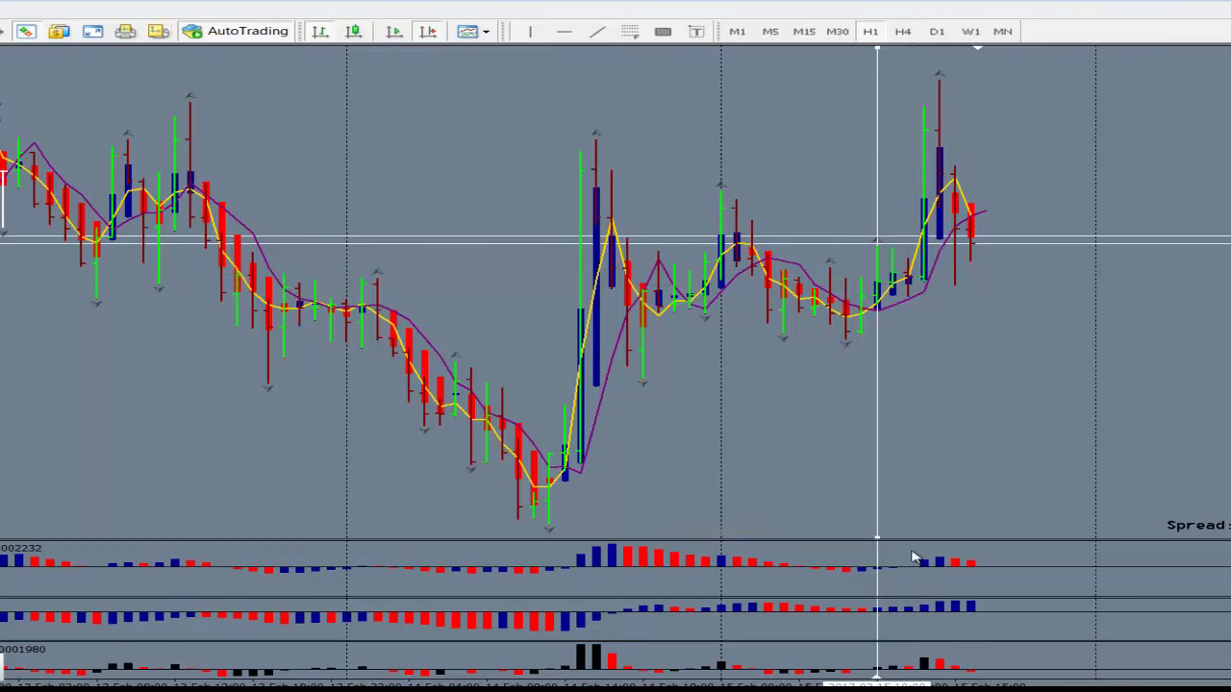
mouse_move(914, 671)
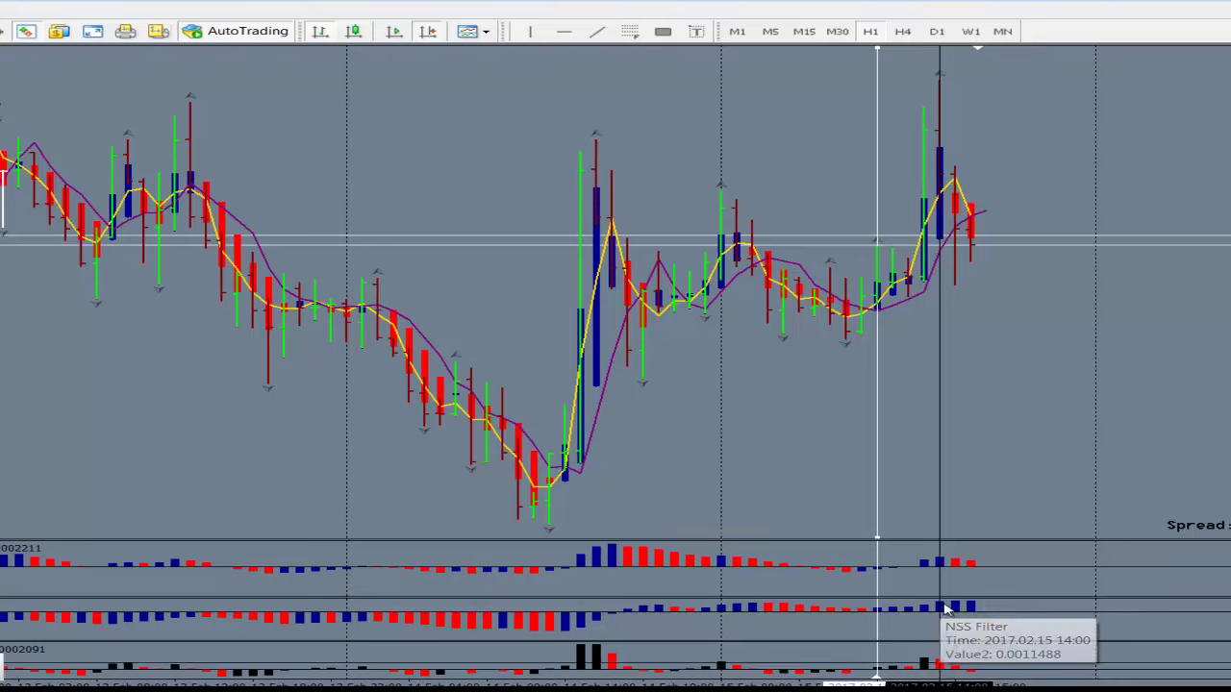
mouse_move(947, 178)
drag(947, 179, 877, 301)
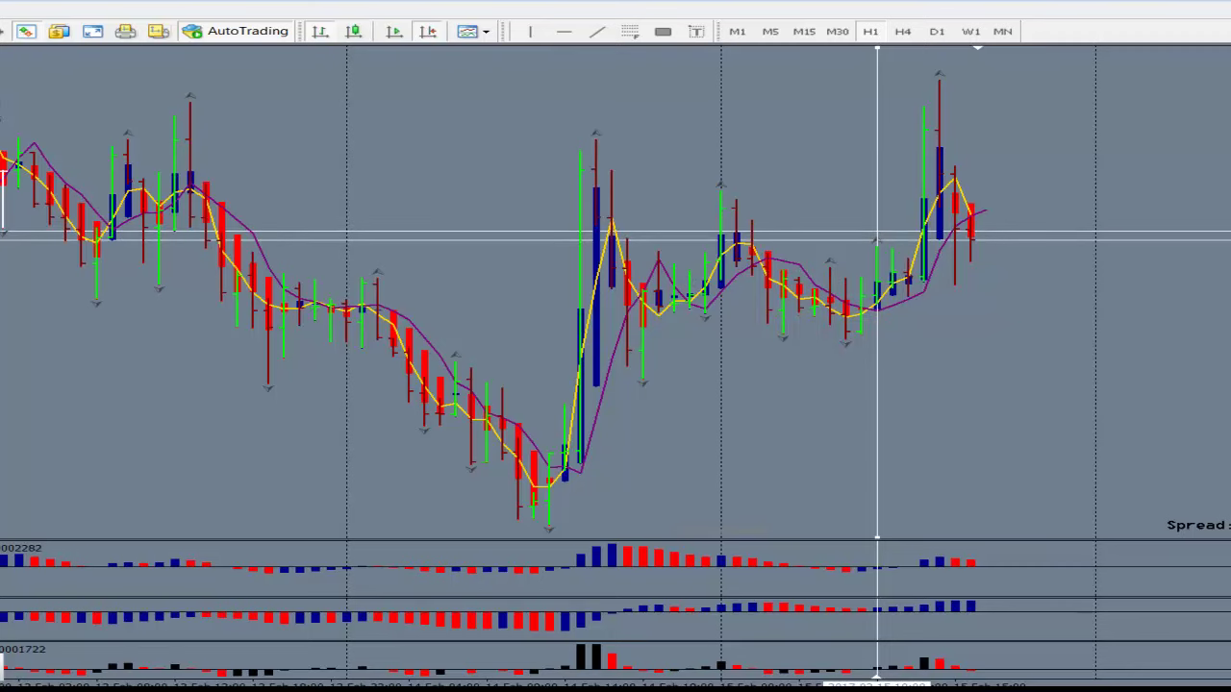
Switch to the next open chart and check the upward signals from 2017.02.14 14:00 onward, measuring the rise from the 2017.02.15 05:00 candle.
key(ctrl+Tab)
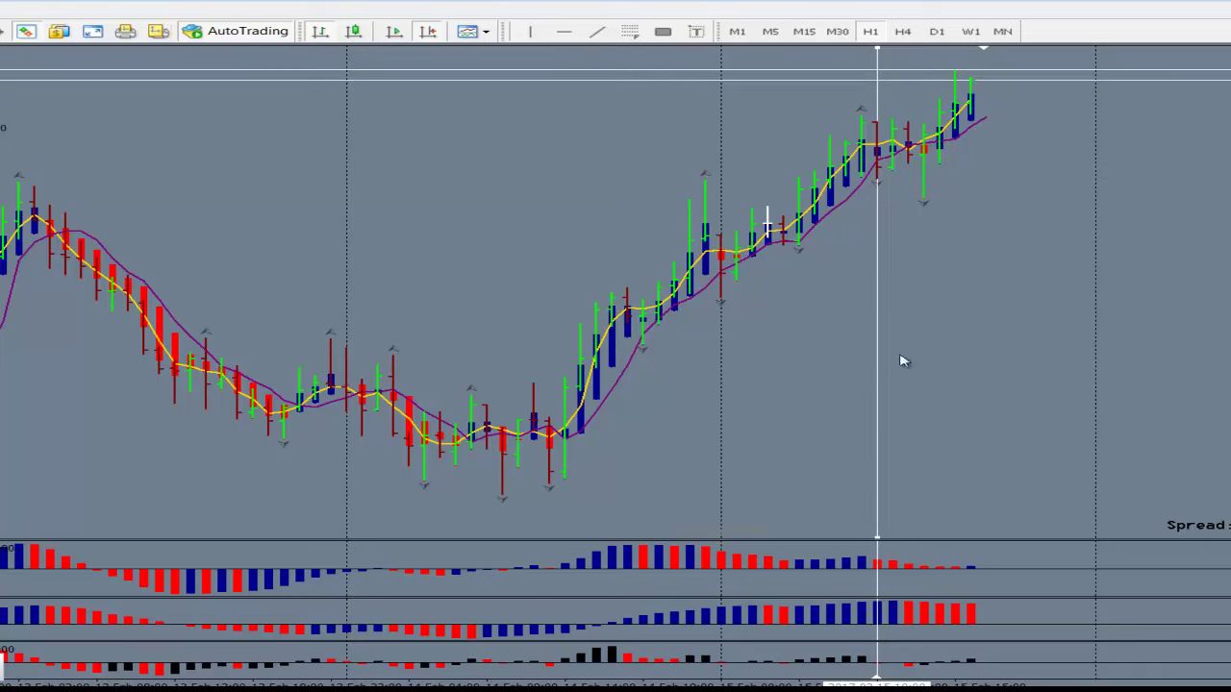
click(565, 673)
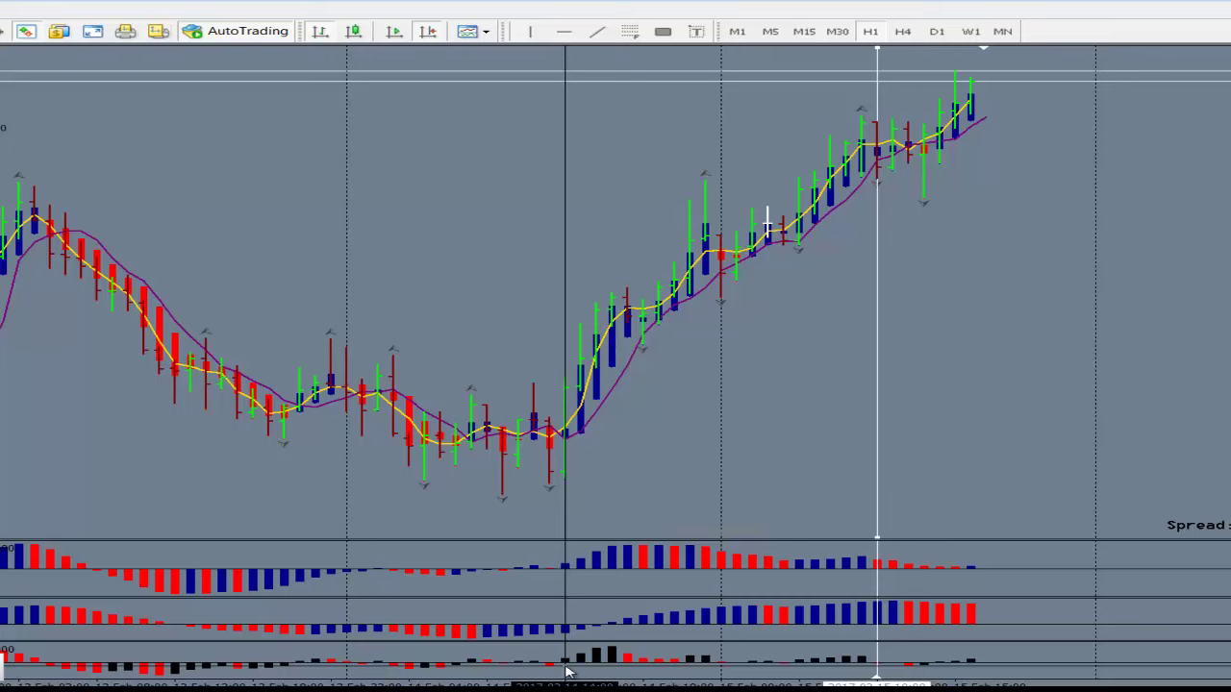
drag(566, 673, 746, 676)
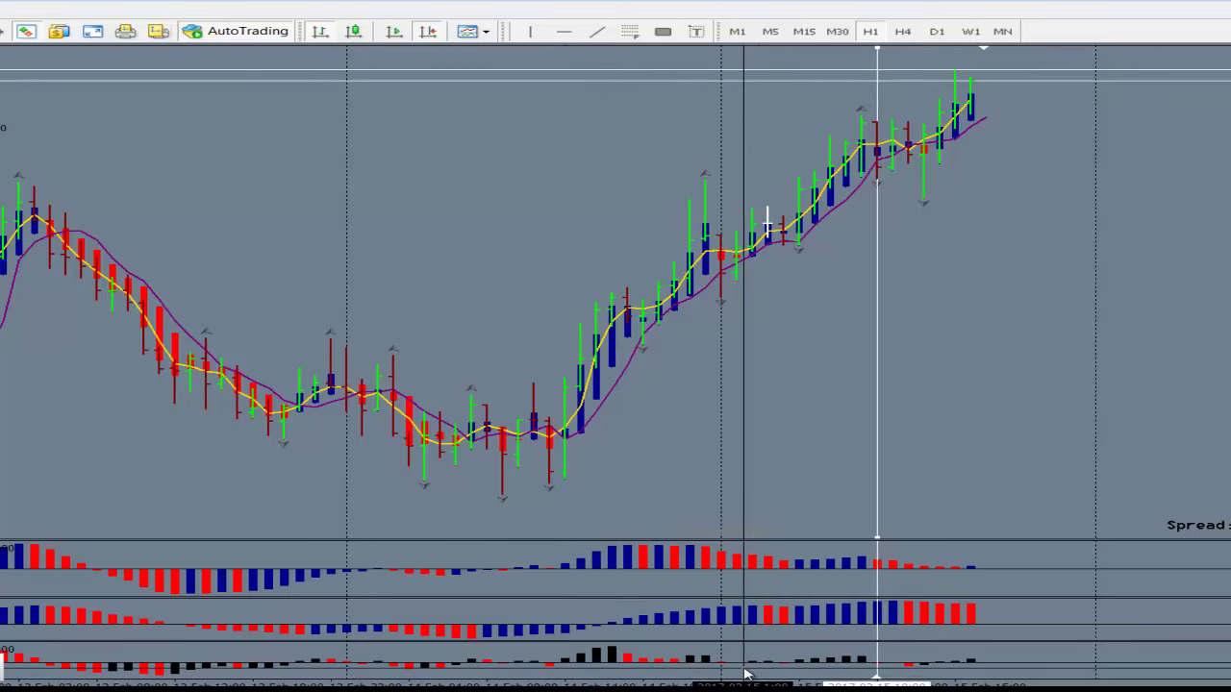
mouse_move(738, 248)
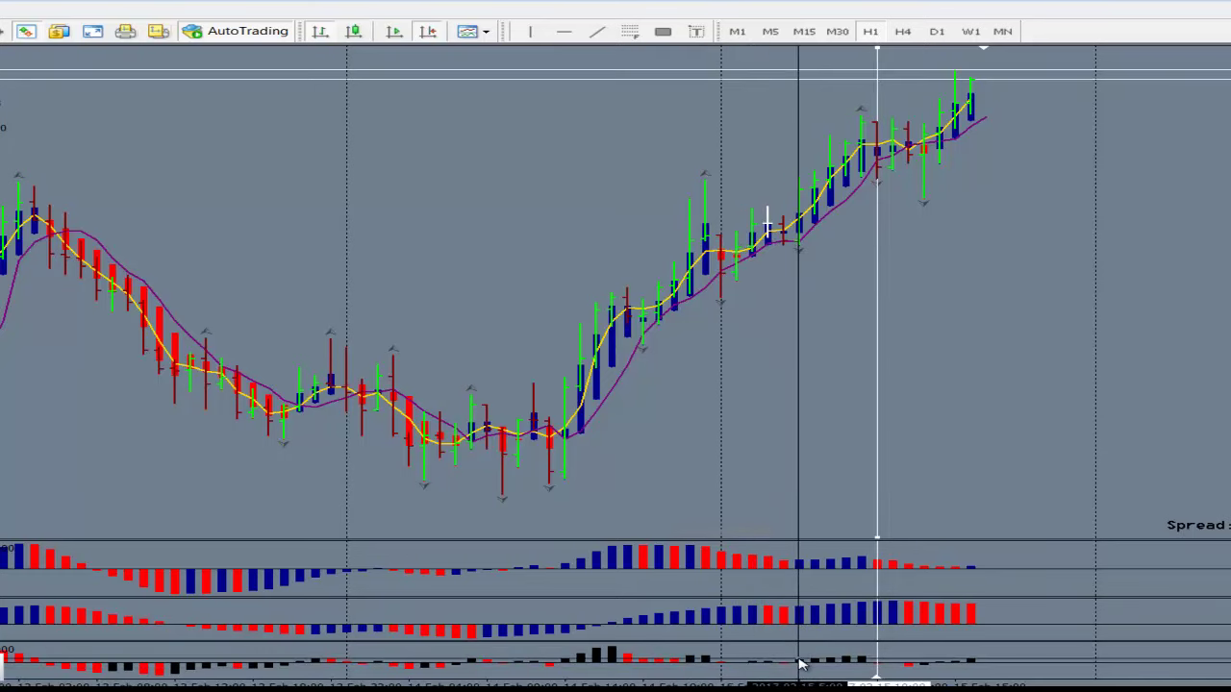
drag(797, 235, 858, 128)
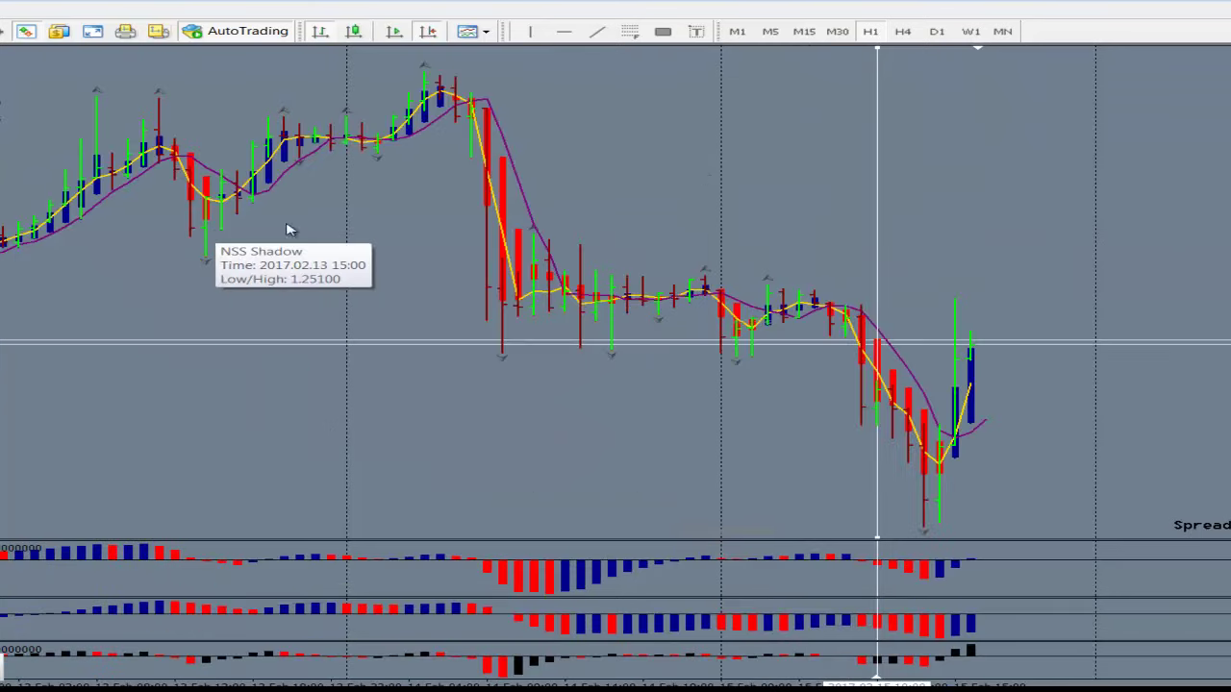
On the chart with the sharp decline, move the vertical line to 2017.02.15 07:00 and switch to the M30 timeframe.
mouse_move(832, 663)
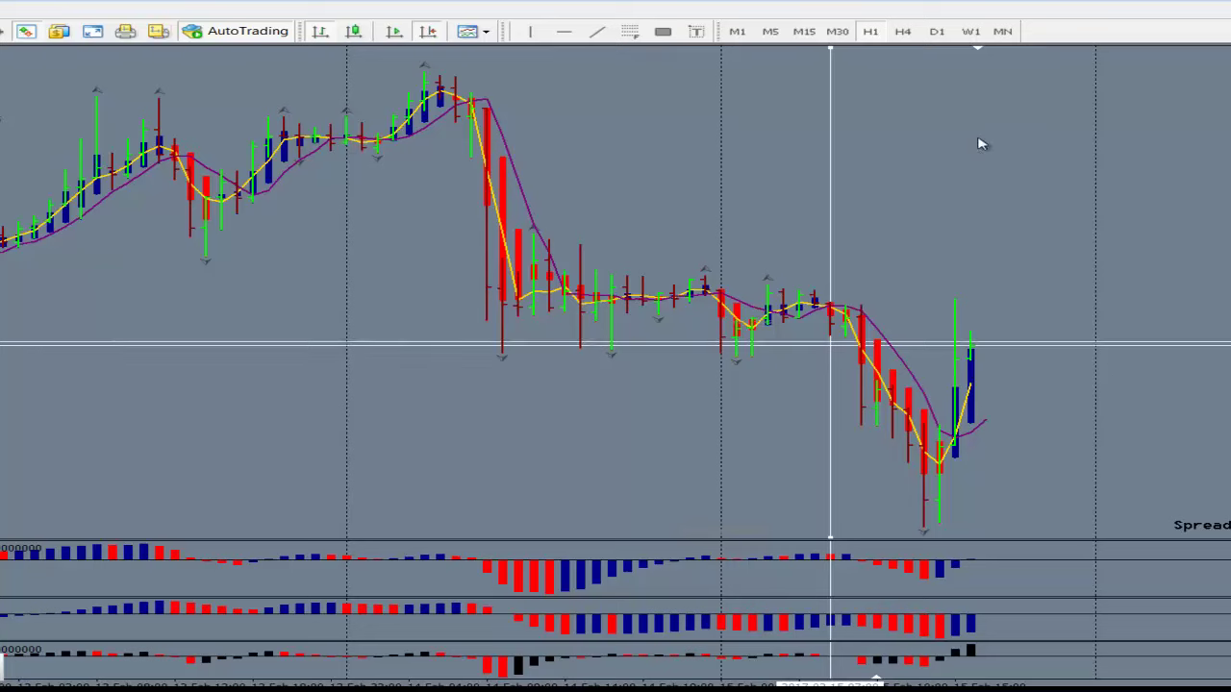
click(837, 32)
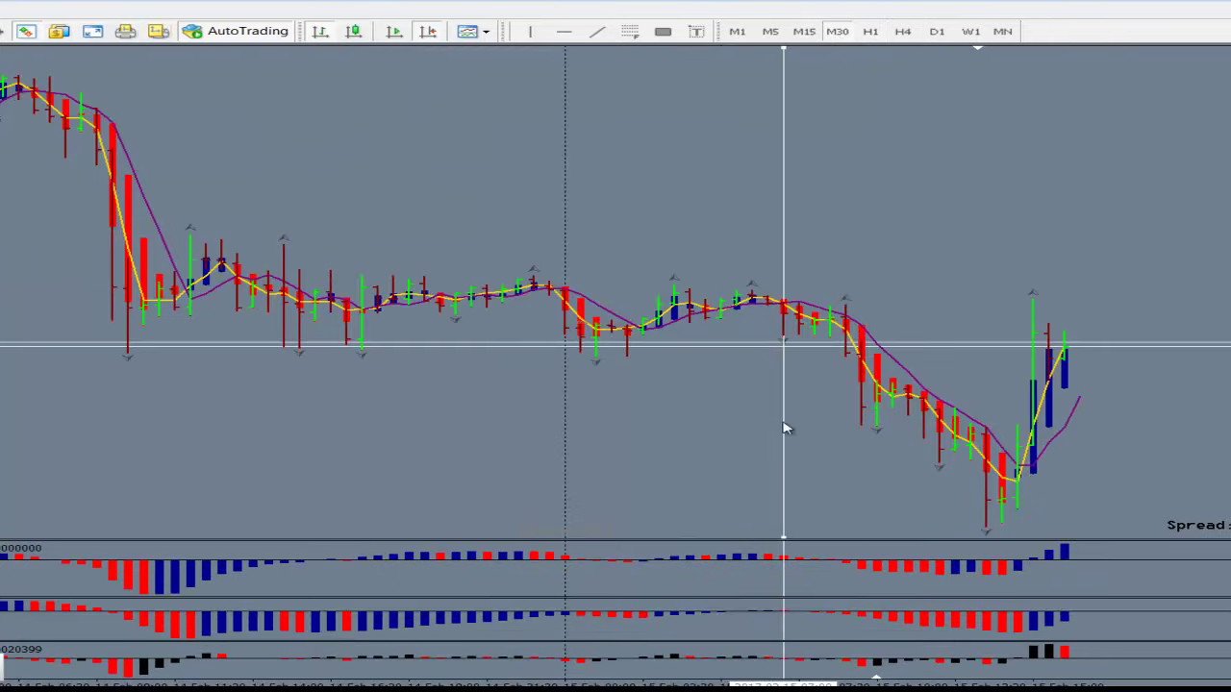
Measure the decline on M30 from the 2017.02.15 07:00 candle at the vertical line down to the low before the reversal.
middle_click(783, 324)
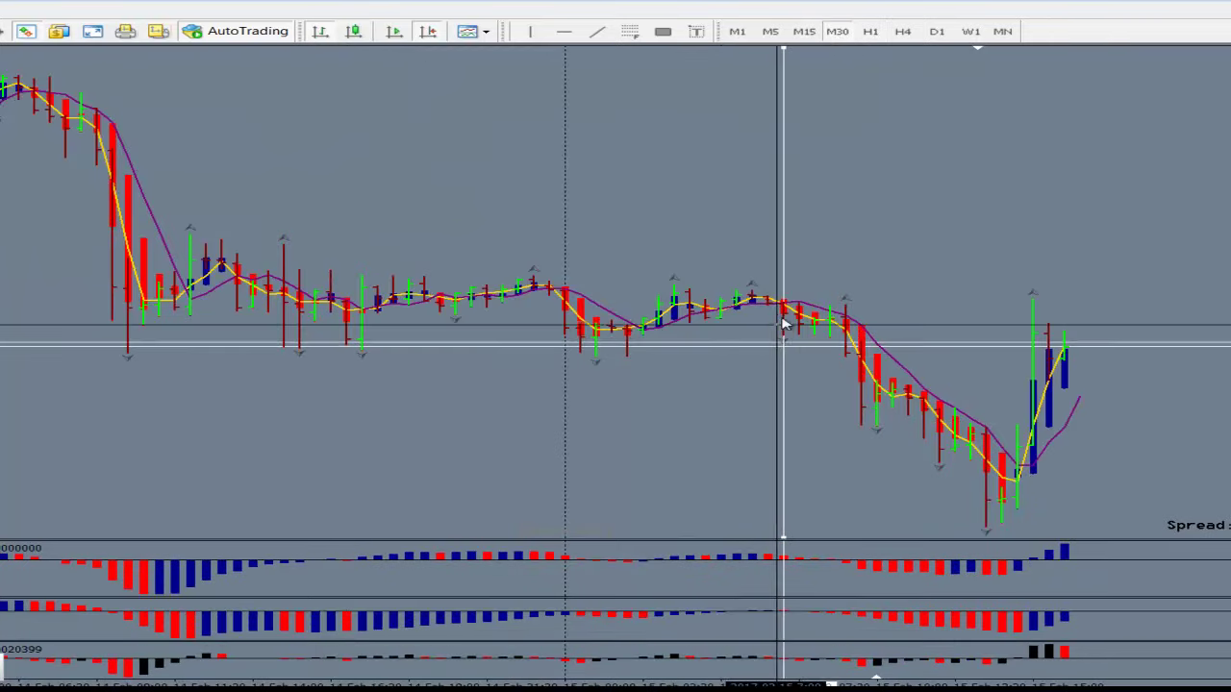
drag(787, 322, 1010, 516)
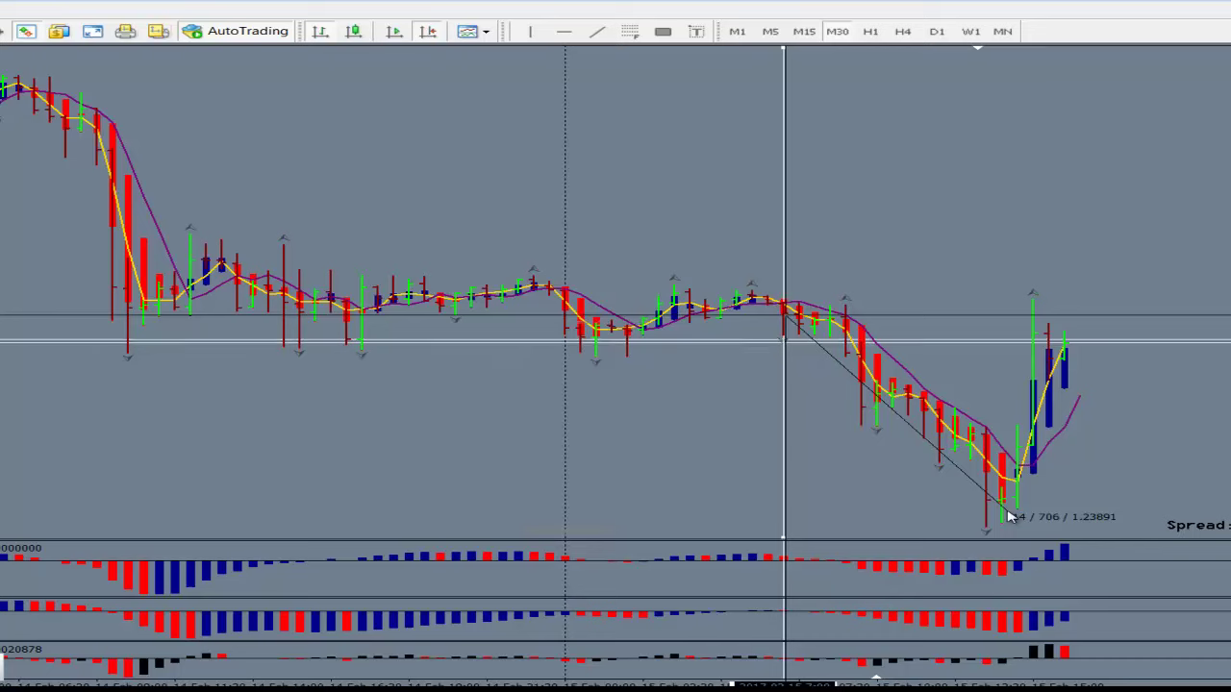
drag(1009, 516, 1009, 516)
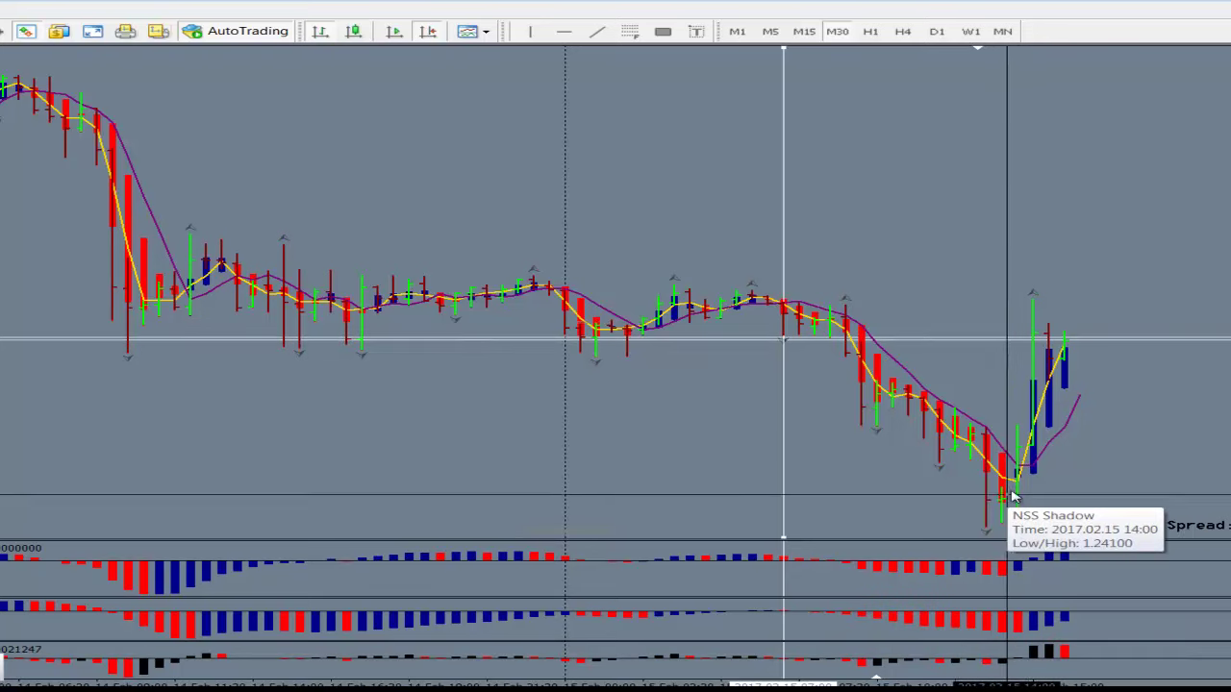
drag(1014, 479, 852, 301)
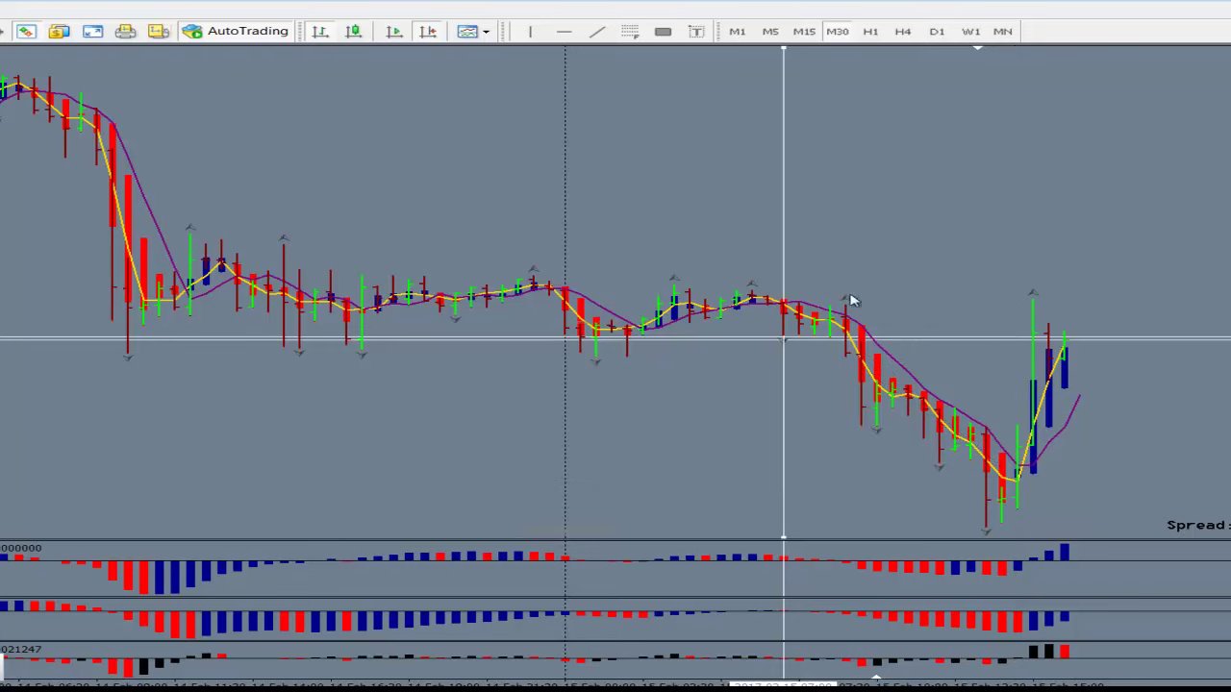
Return the chart to H1 and check the lowest histogram's bars at 2017.02.14 17:00 and 18:00 with the crosshair.
click(869, 38)
middle_click(956, 653)
drag(956, 449, 826, 325)
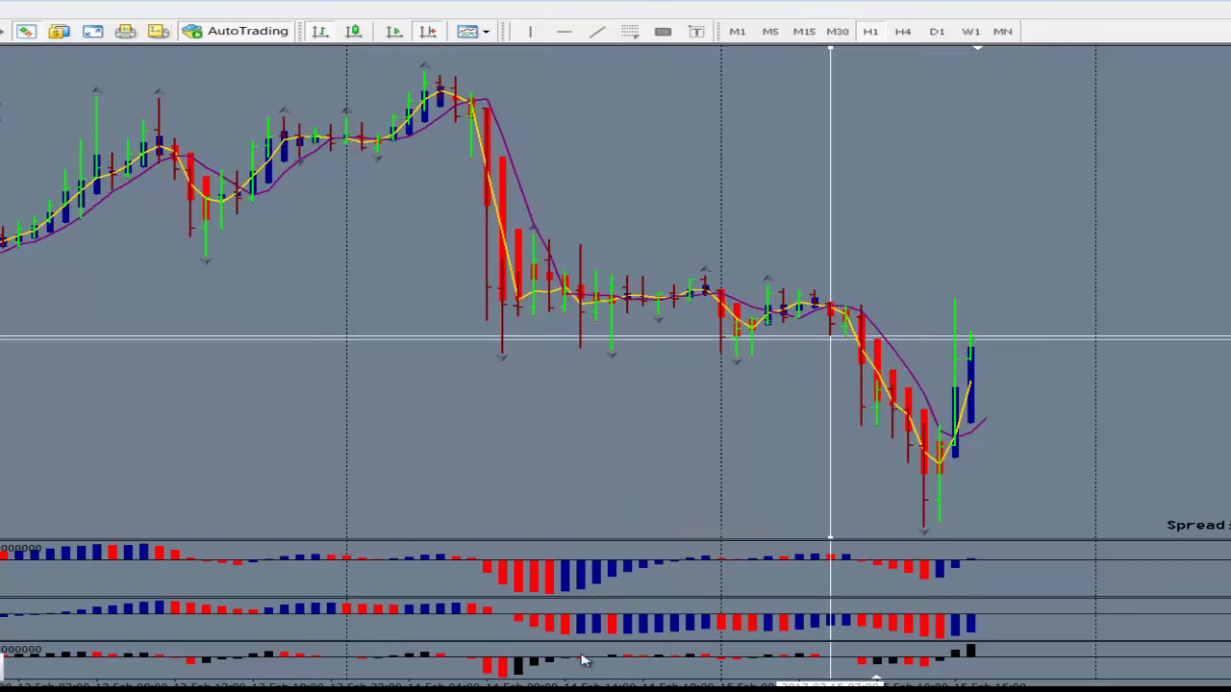
click(613, 658)
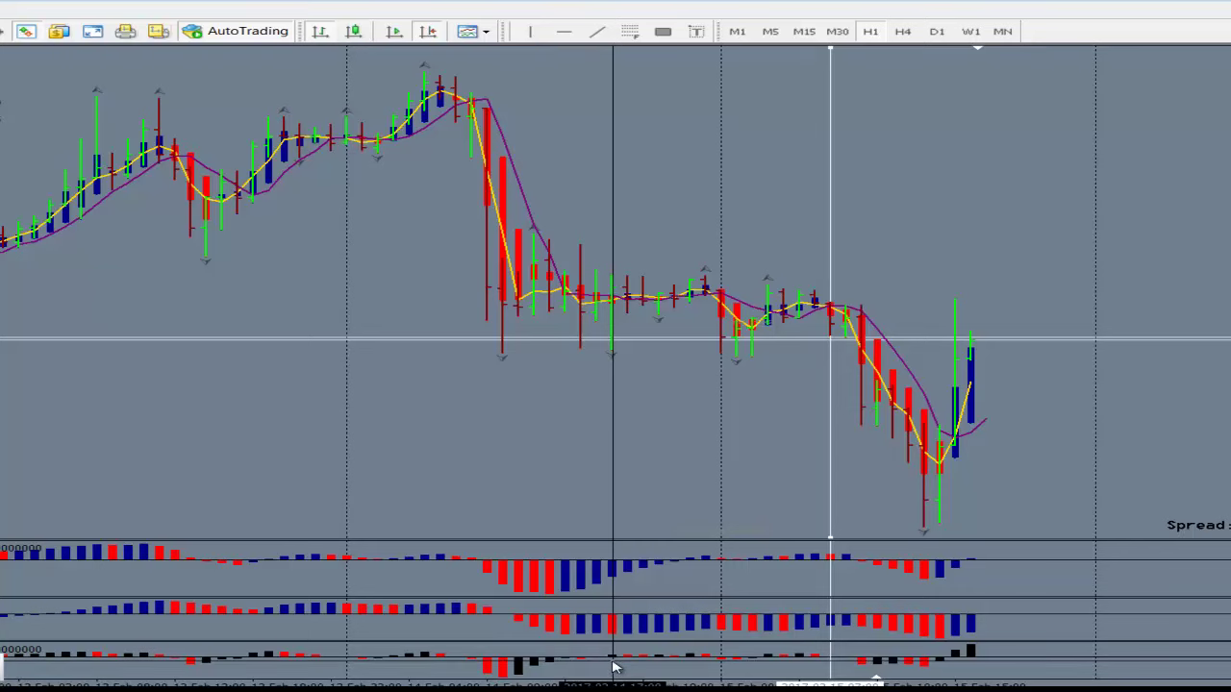
mouse_move(616, 666)
mouse_down()
mouse_move(638, 664)
mouse_move(637, 685)
mouse_move(630, 652)
mouse_up()
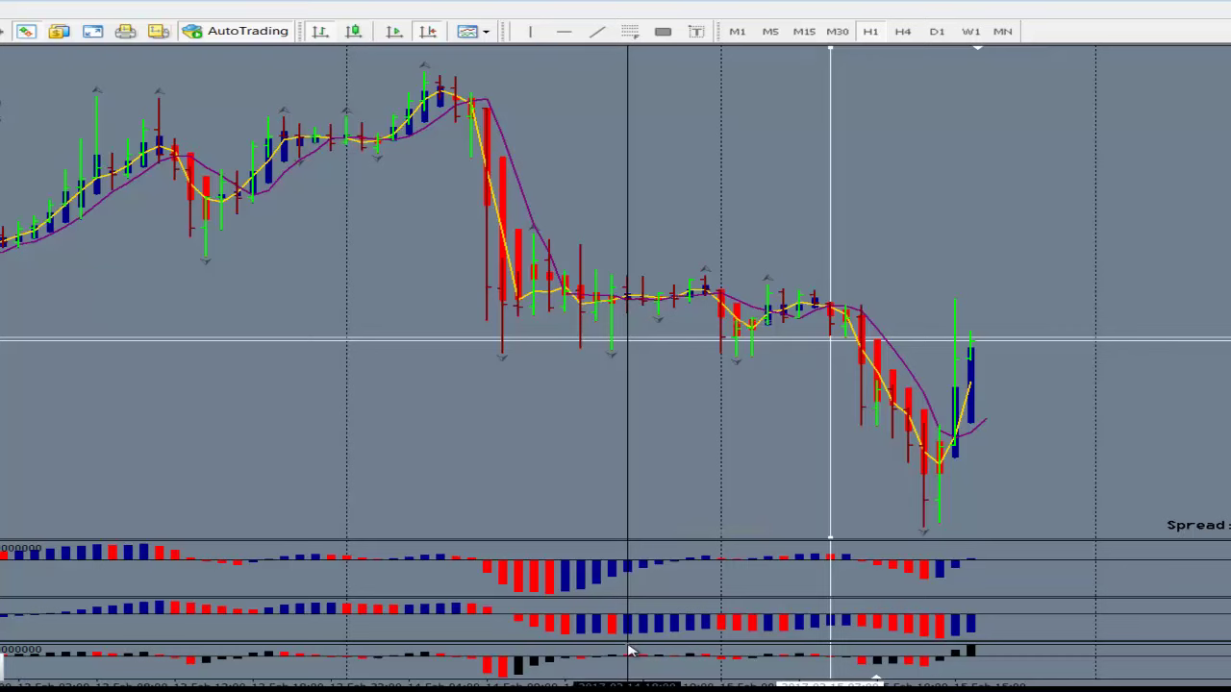
Move the vertical line to 2017.02.15 00:00 and check the candles following it on M30.
drag(630, 652, 777, 513)
drag(839, 154, 728, 186)
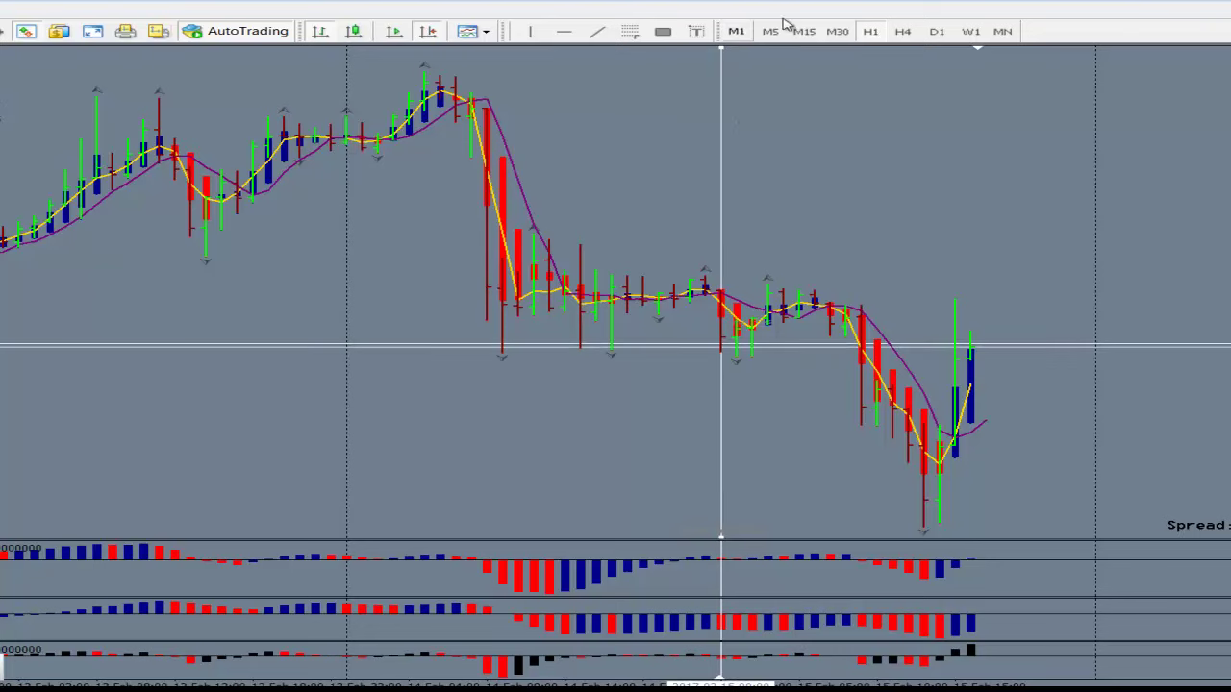
click(836, 31)
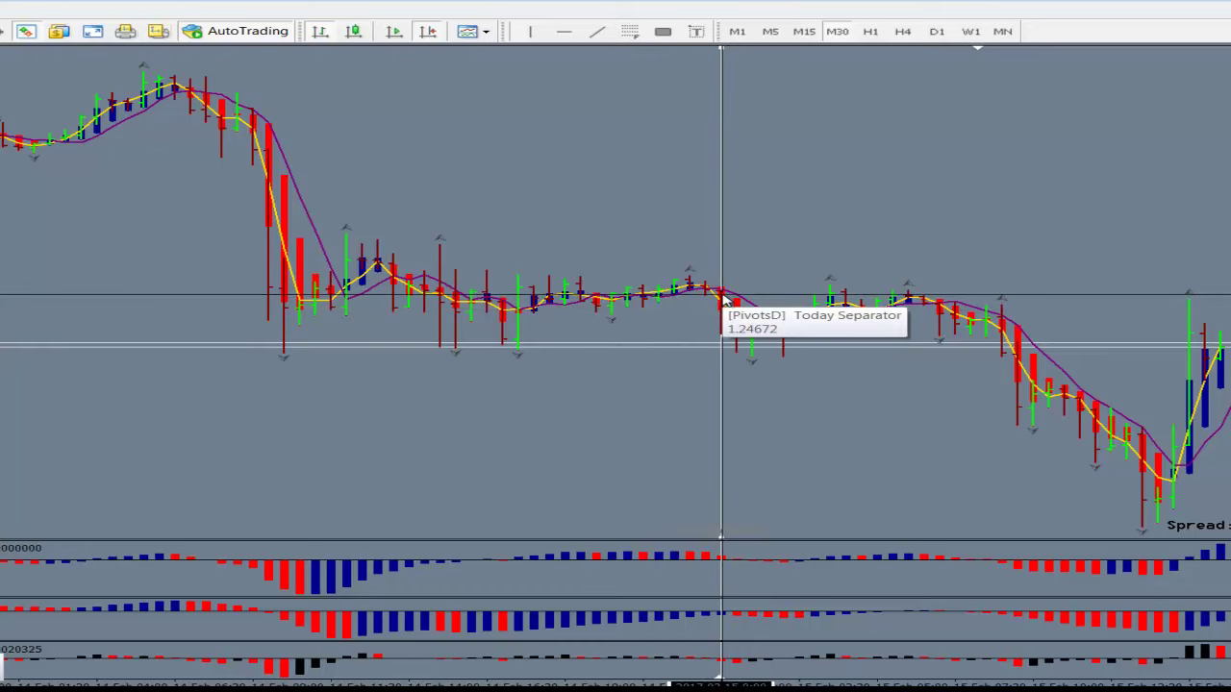
drag(723, 298, 821, 304)
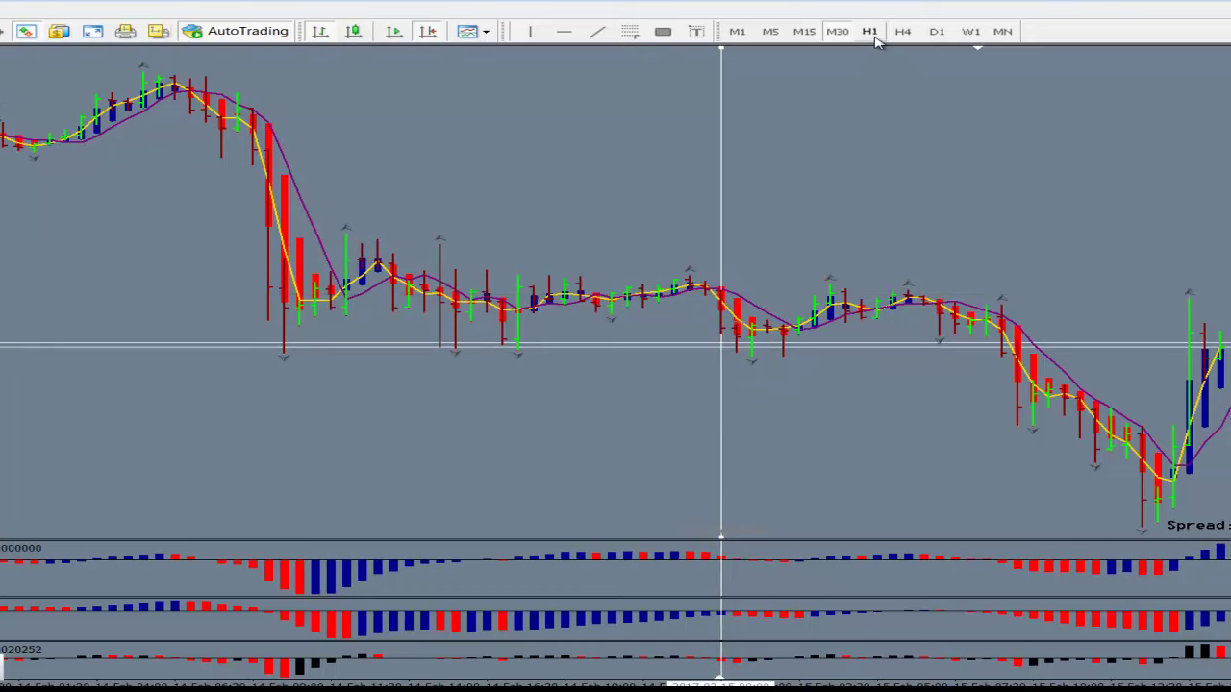
Return the chart to H1 and measure from the 2017.02.15 00:00 candle to the next small swing high.
click(871, 31)
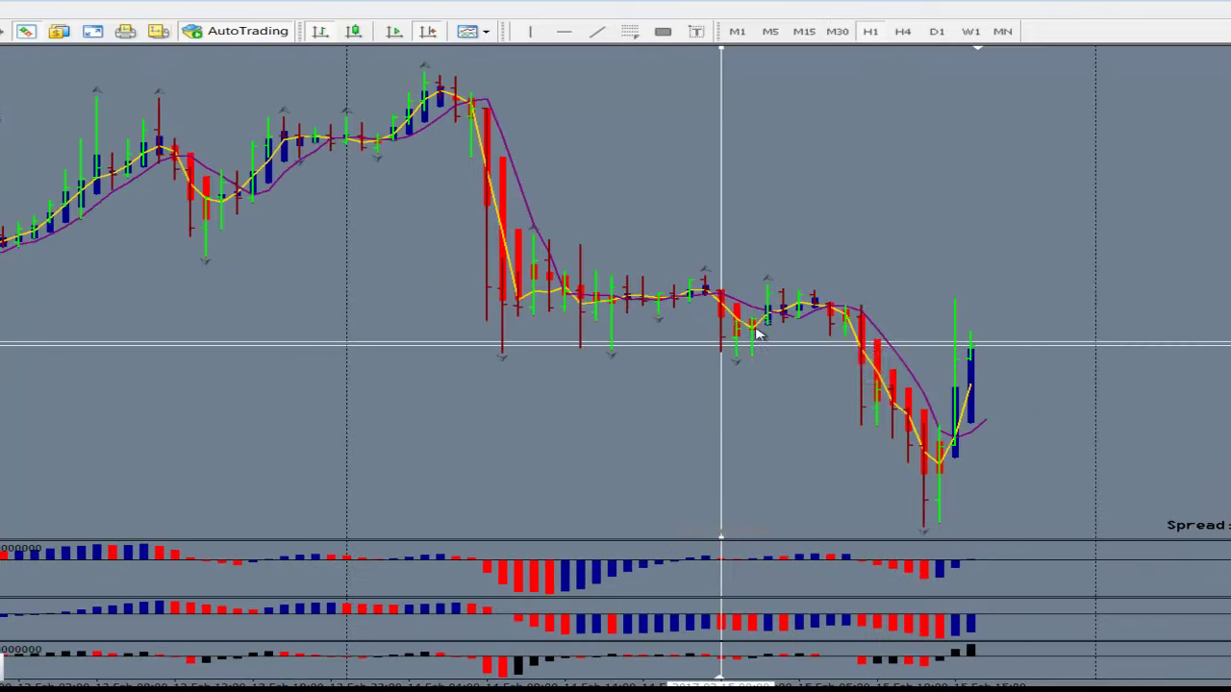
mouse_move(744, 341)
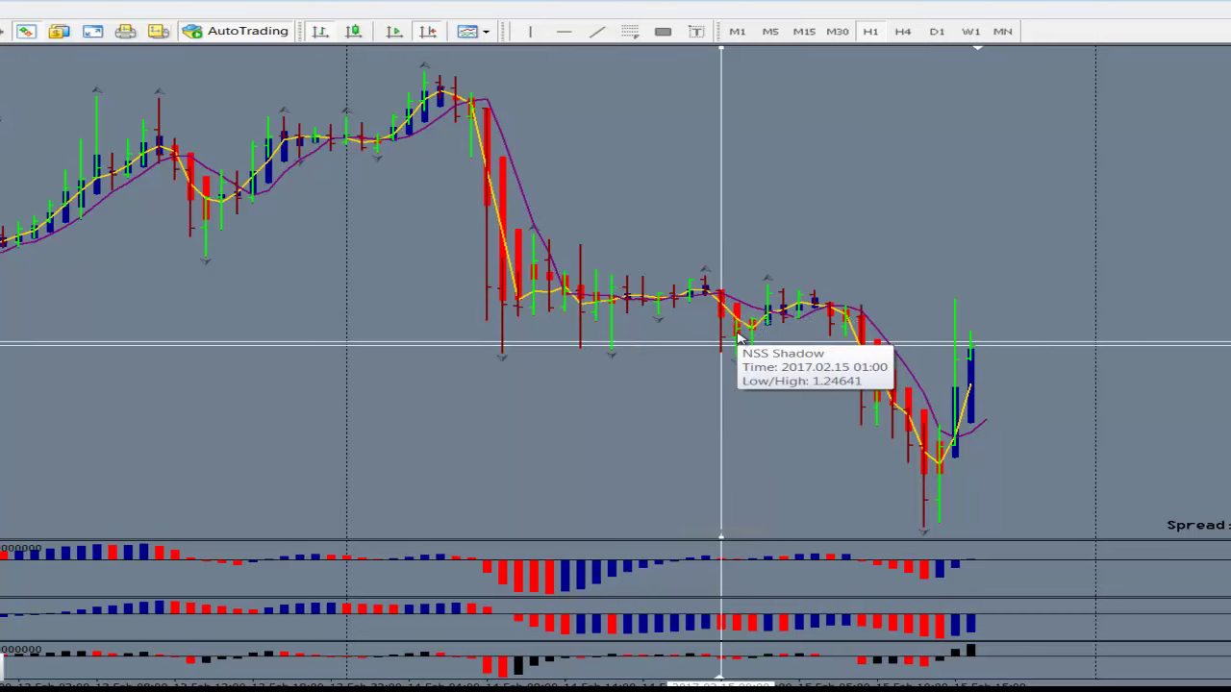
click(723, 307)
drag(724, 306, 772, 290)
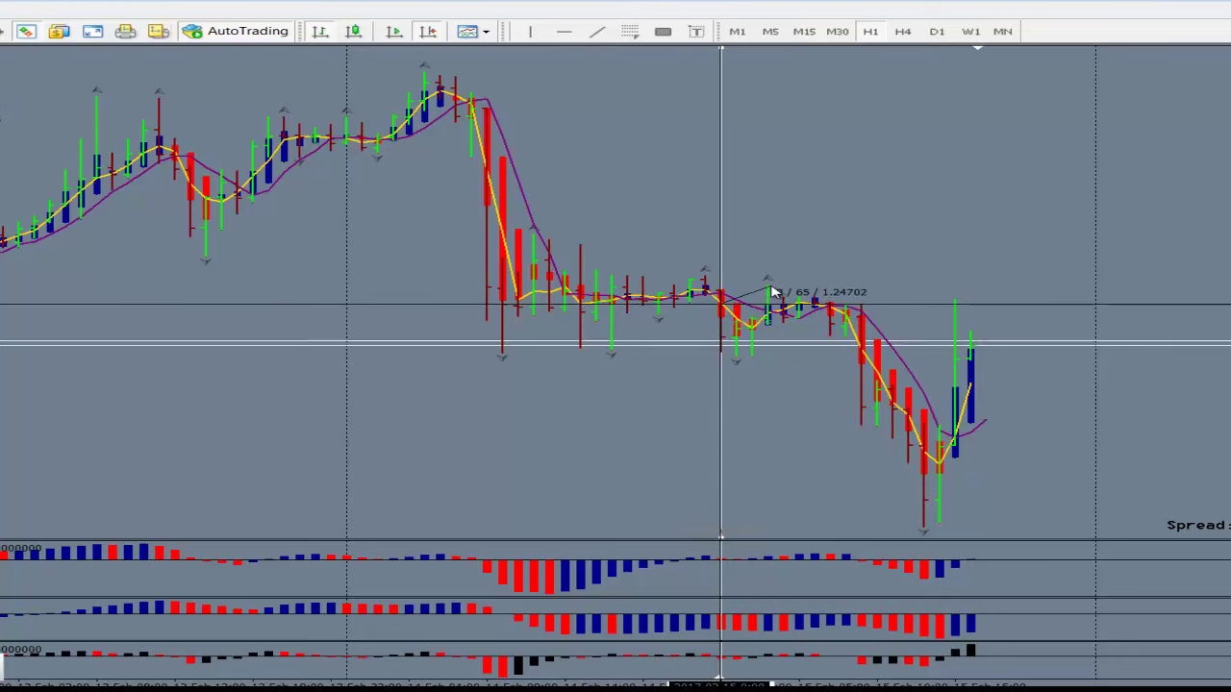
Check the downward signal at 2017.02.15 09:00 and measure the drop from that candle to the following low.
drag(774, 292, 866, 385)
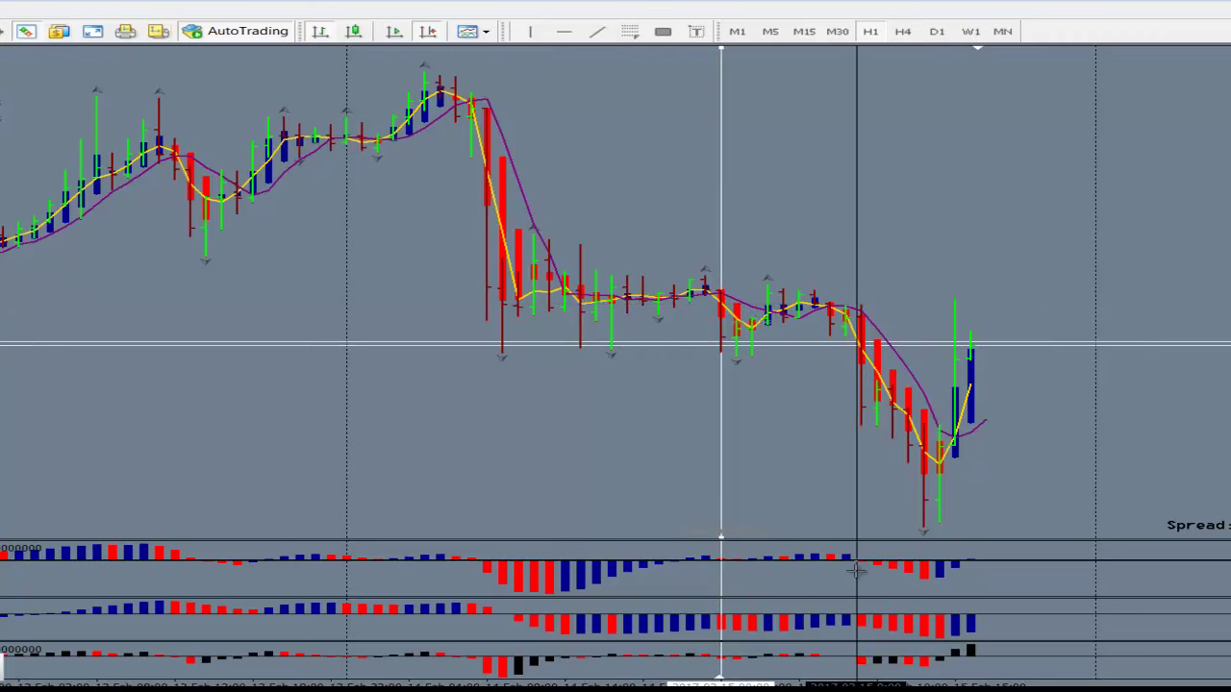
mouse_move(863, 354)
drag(862, 354, 921, 504)
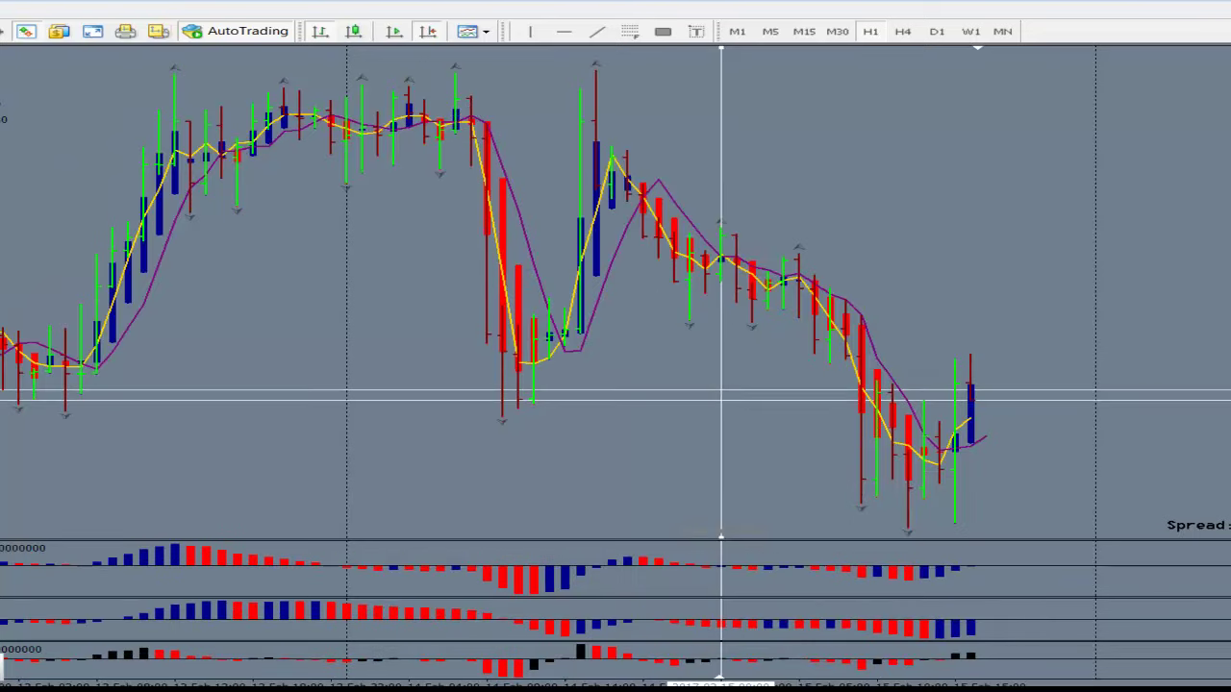
Switch to the next open chart and measure the spike upward from the small candles around 2017.02.14 13:00.
click(581, 671)
drag(581, 671, 569, 670)
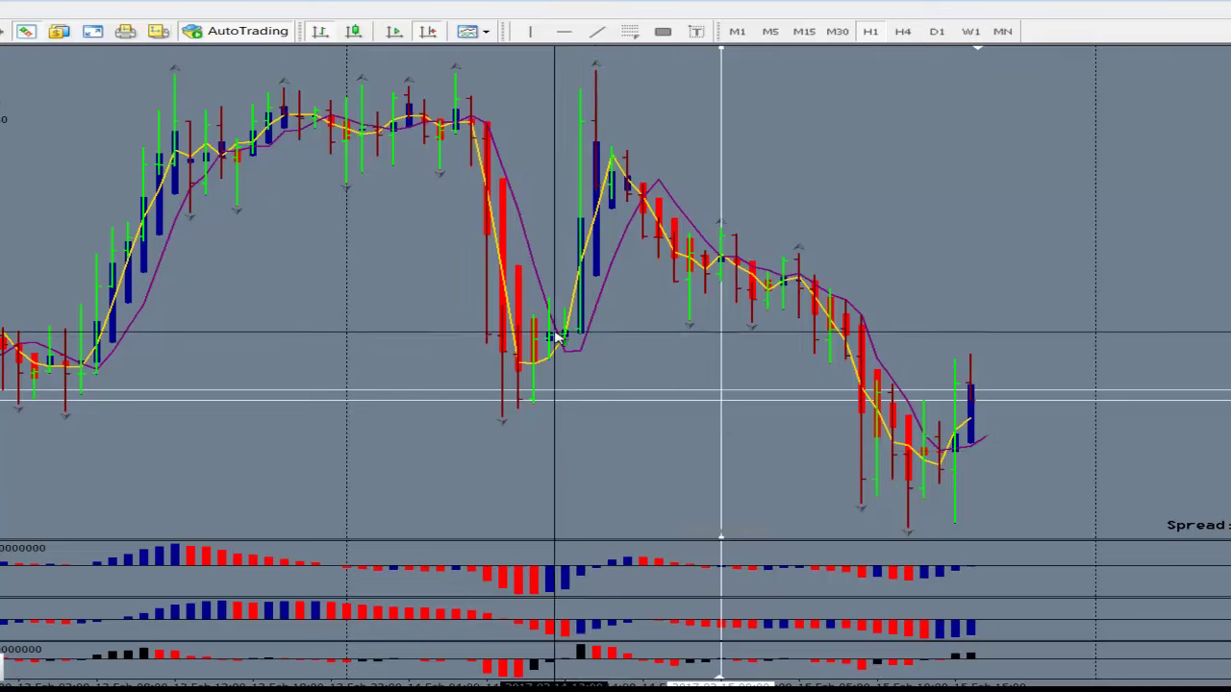
drag(562, 333, 577, 95)
Move the vertical line to 2017.02.14 19:00, switch the chart to M30 and measure the decline from that candle.
middle_click(635, 332)
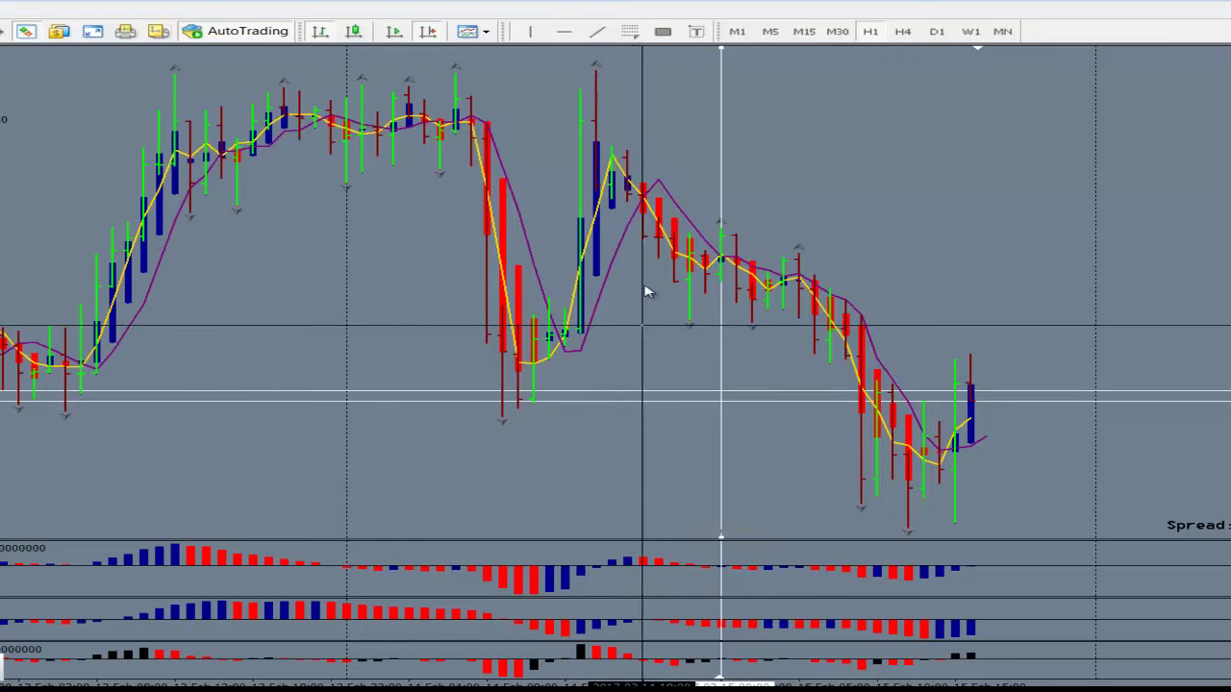
click(814, 343)
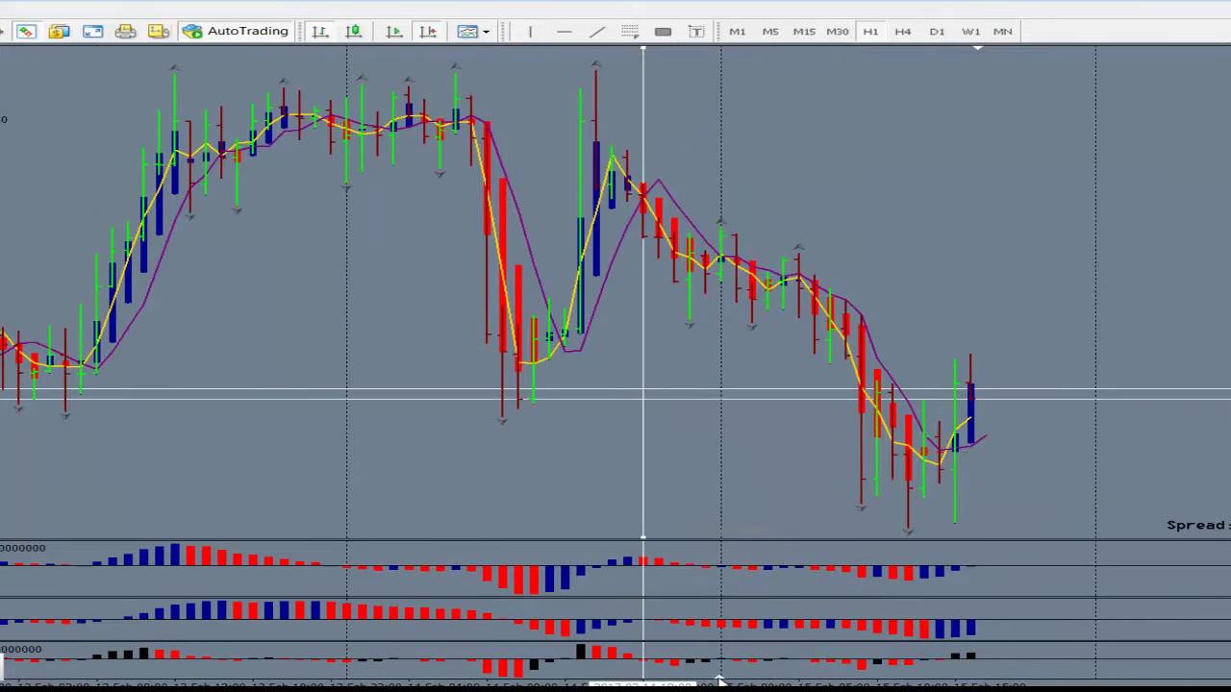
click(837, 32)
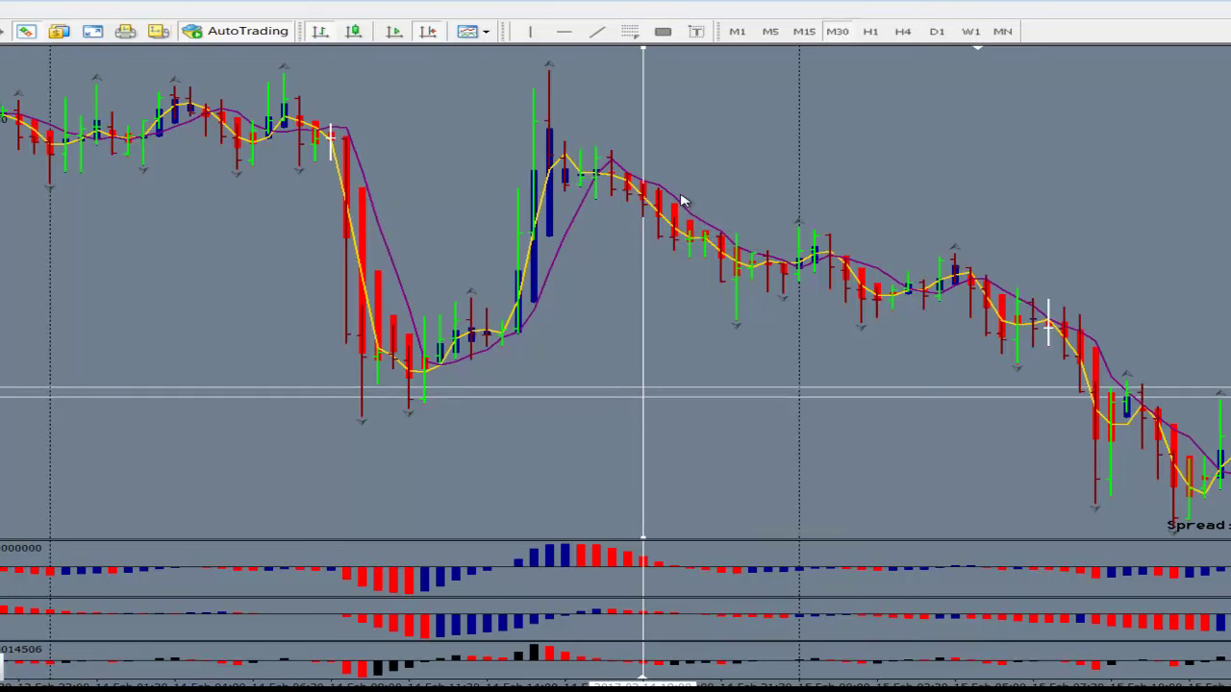
mouse_move(647, 204)
drag(644, 200, 676, 289)
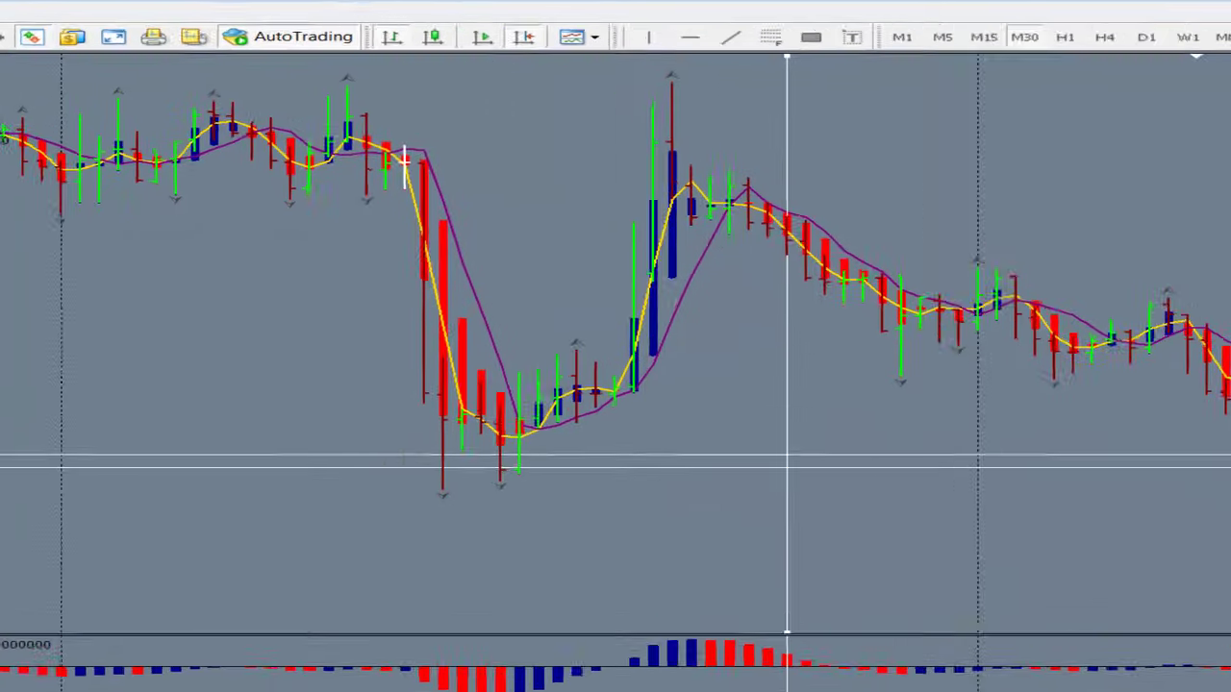
Review the strategies selected for AUDJPYecn in Symbol Settings, from SCANNER STRATEGIES down to Scanner Strategies Trend, and close the dialog.
scroll(478, 153, up, 1)
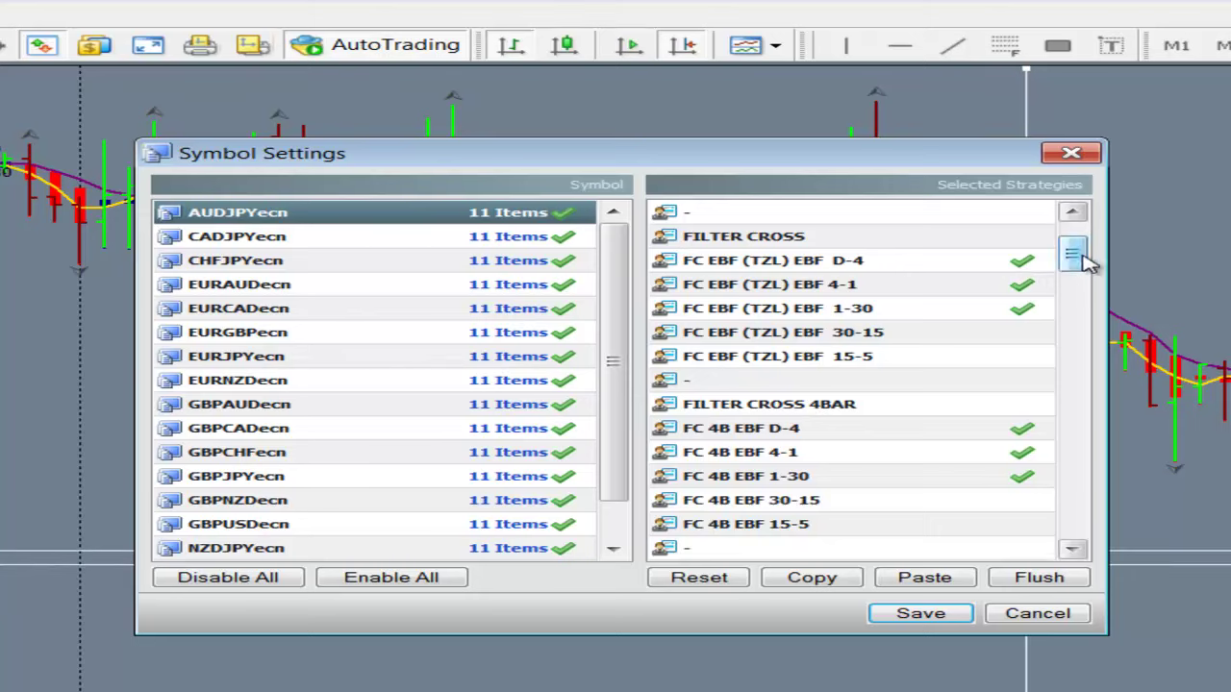
drag(1084, 262, 1071, 239)
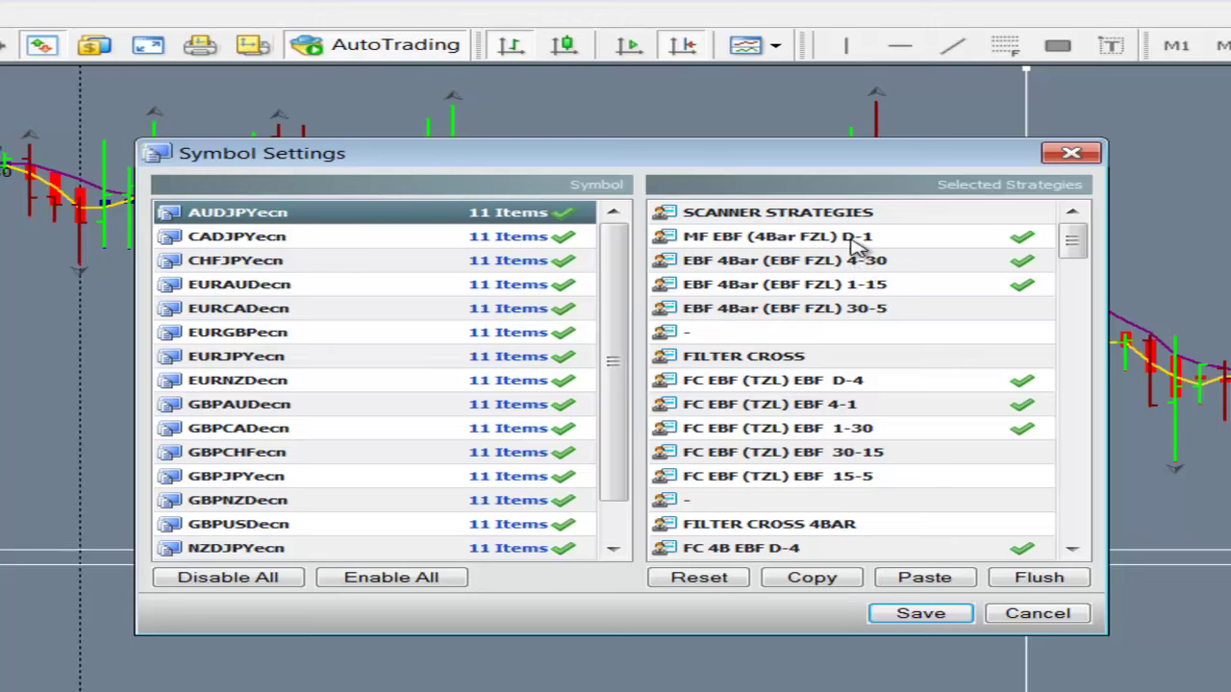
drag(1073, 240, 1073, 277)
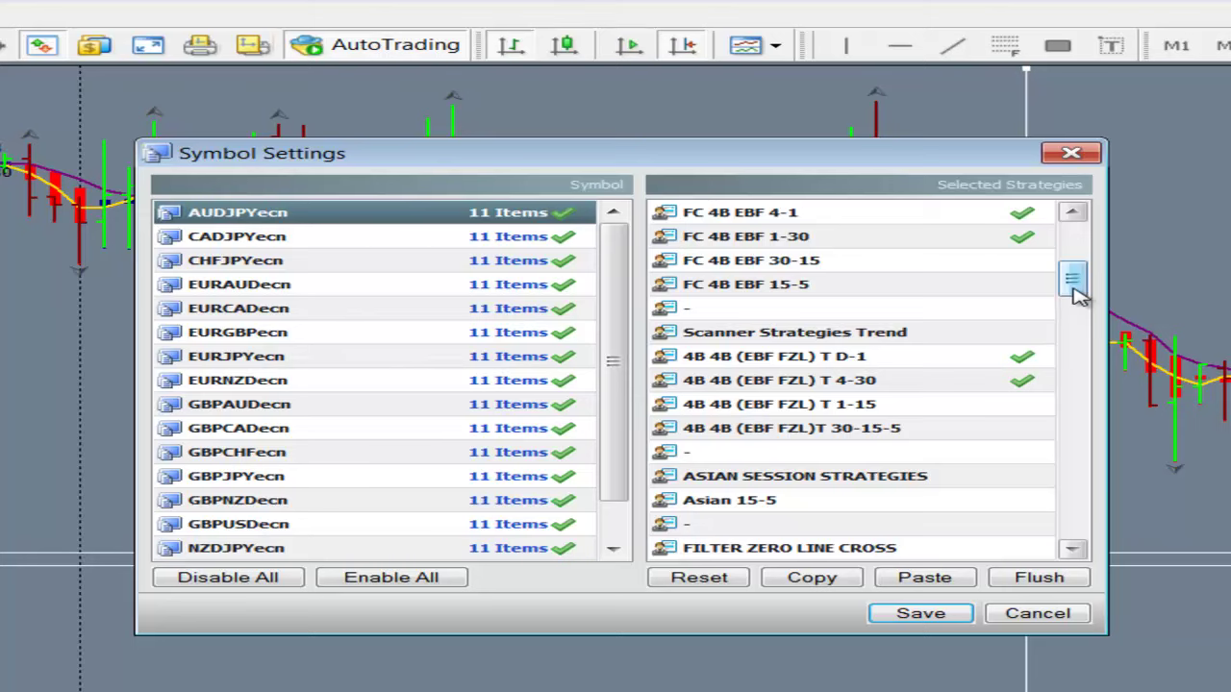
mouse_move(1077, 293)
mouse_down()
mouse_move(1075, 258)
mouse_move(1075, 269)
mouse_up()
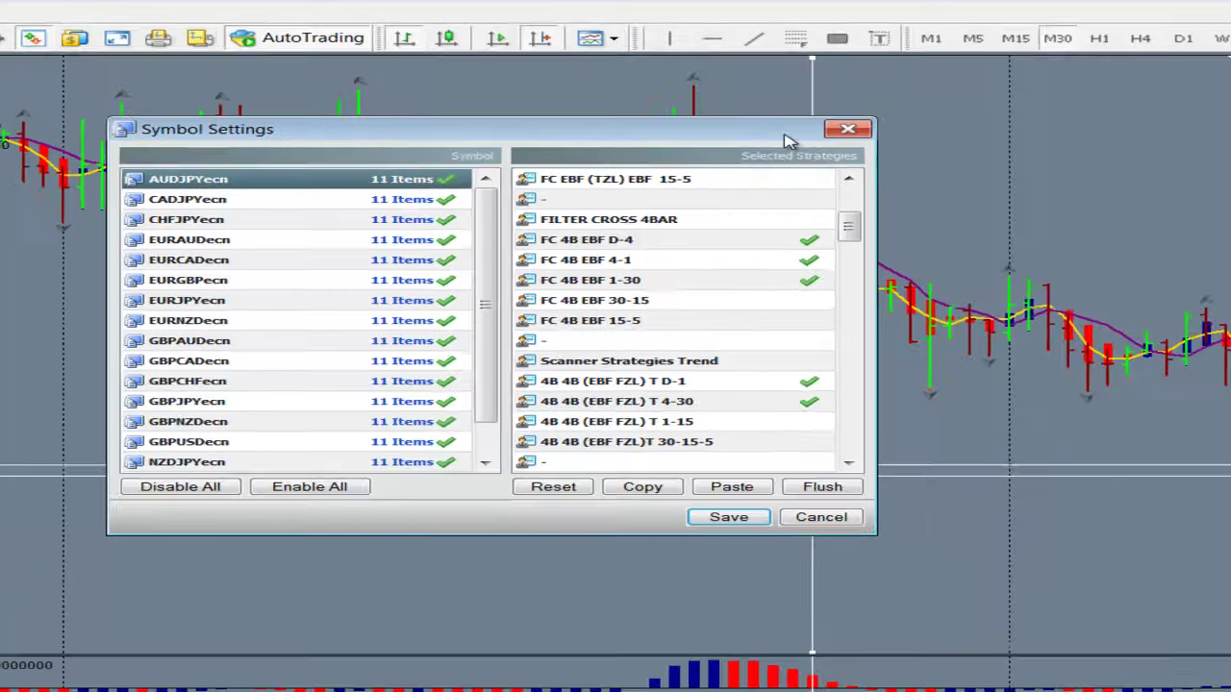
click(1070, 153)
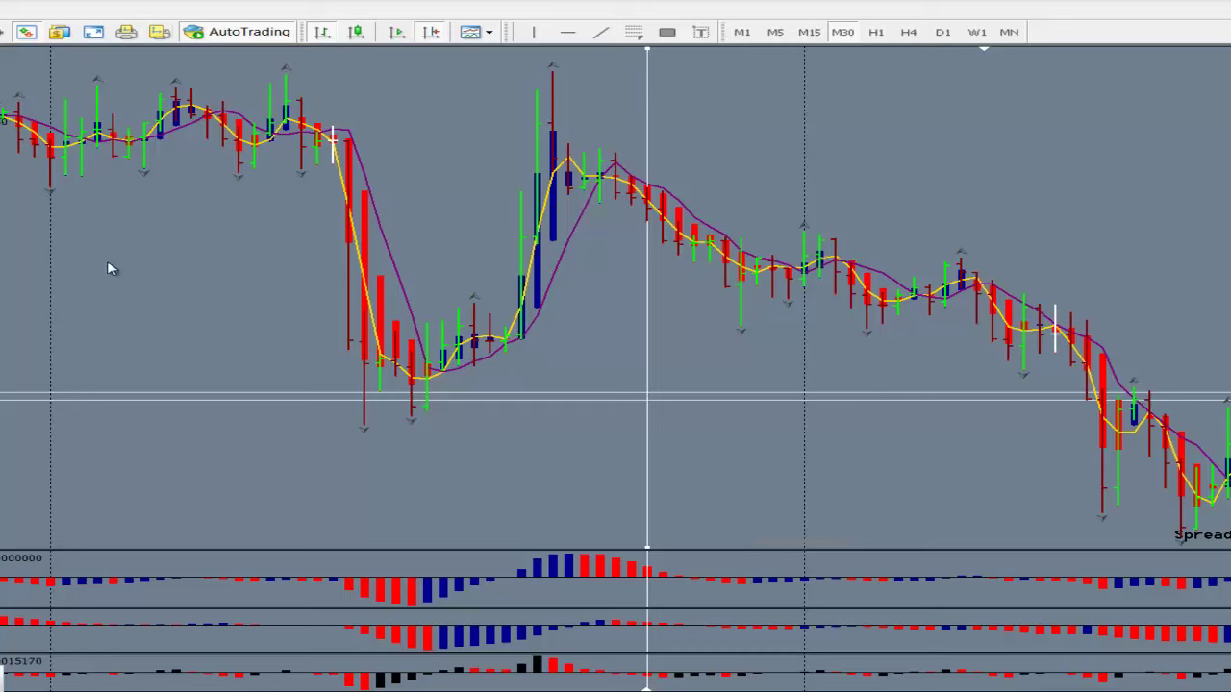
On H4, move the vertical line to the first tall candle of the latest rally and measure that rise on H1.
click(908, 33)
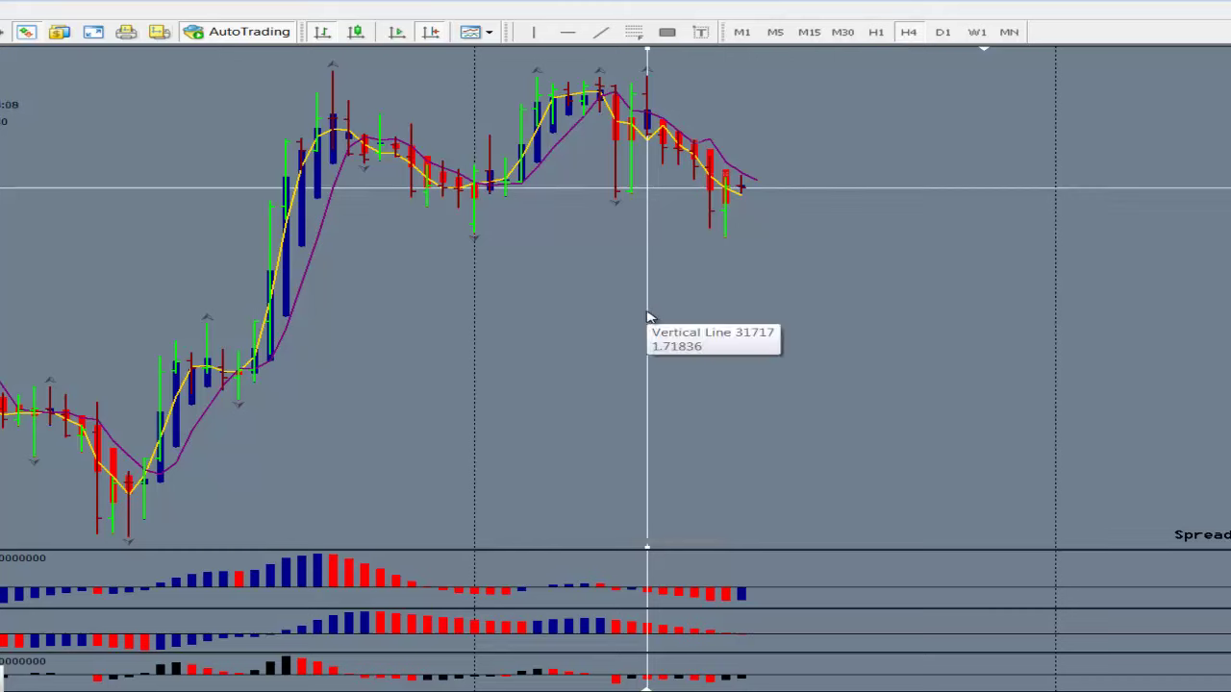
drag(648, 318, 527, 343)
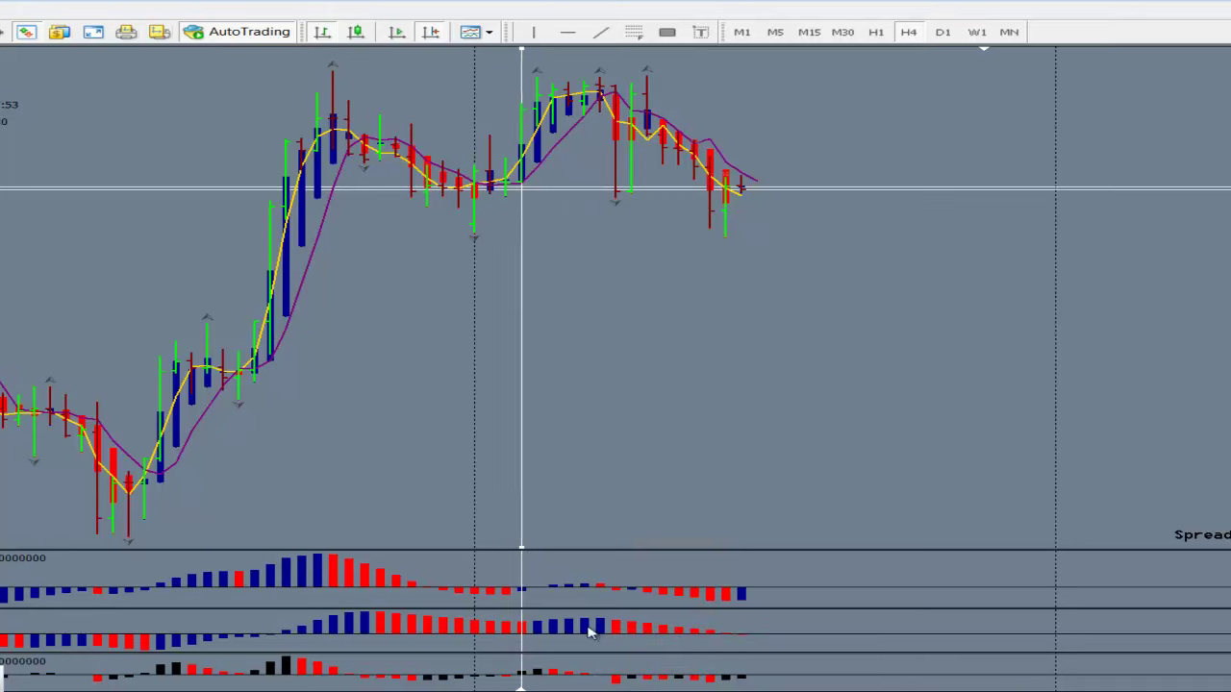
click(877, 32)
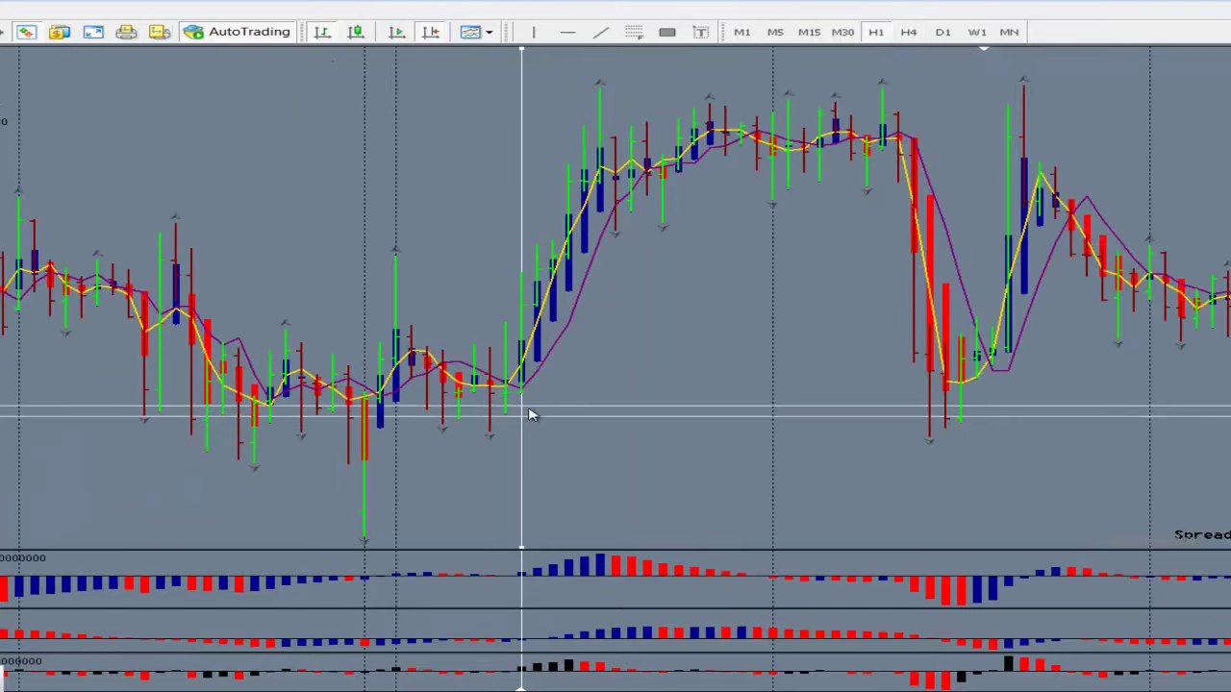
middle_click(531, 369)
drag(531, 368, 606, 129)
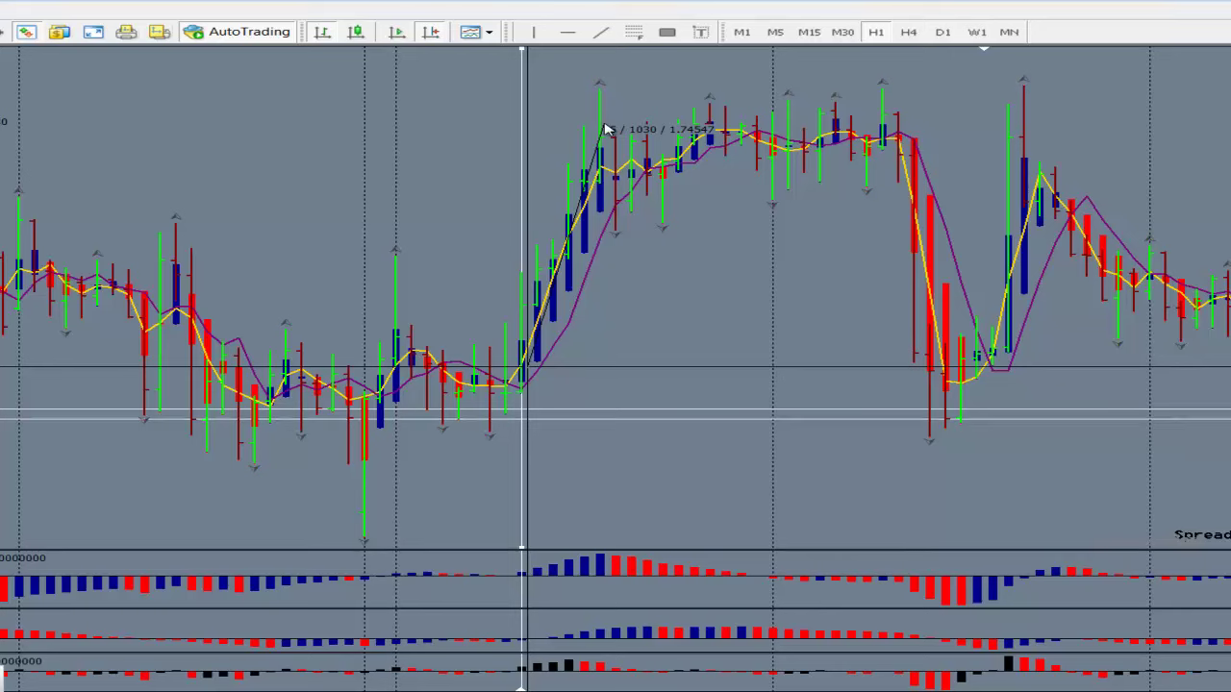
drag(605, 130, 608, 129)
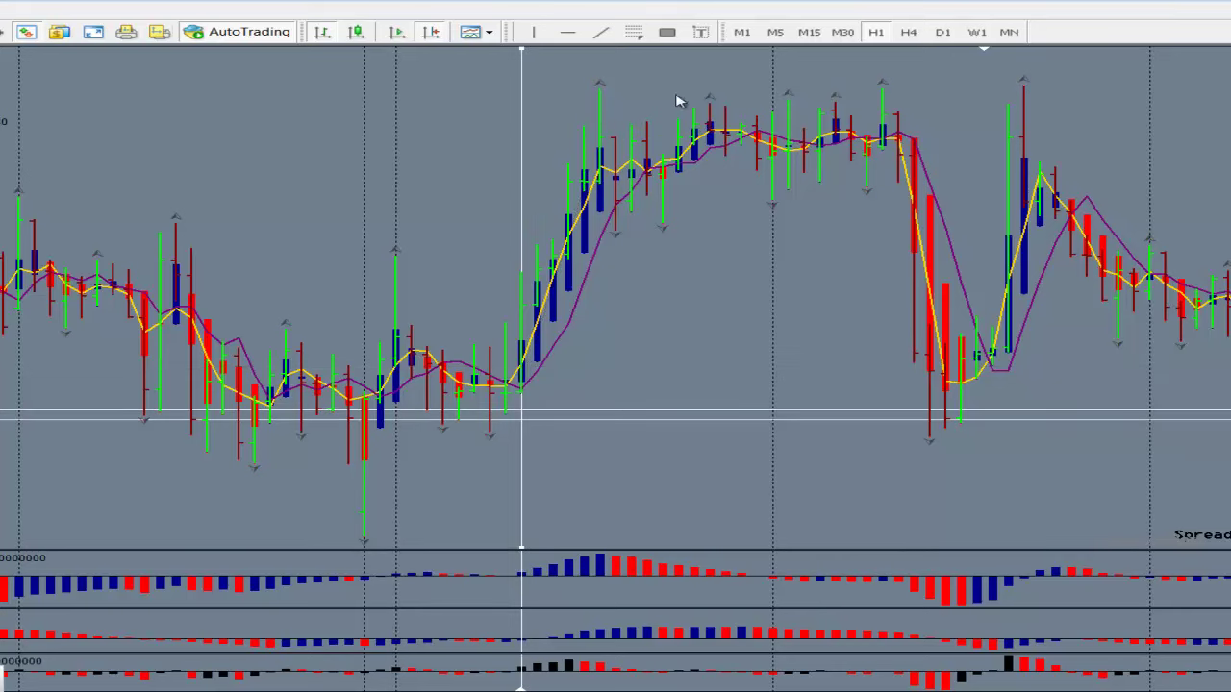
On H4, move the vertical line to the 2017.02.14 08:00 candle and measure the sharp drop after it on H1.
click(908, 33)
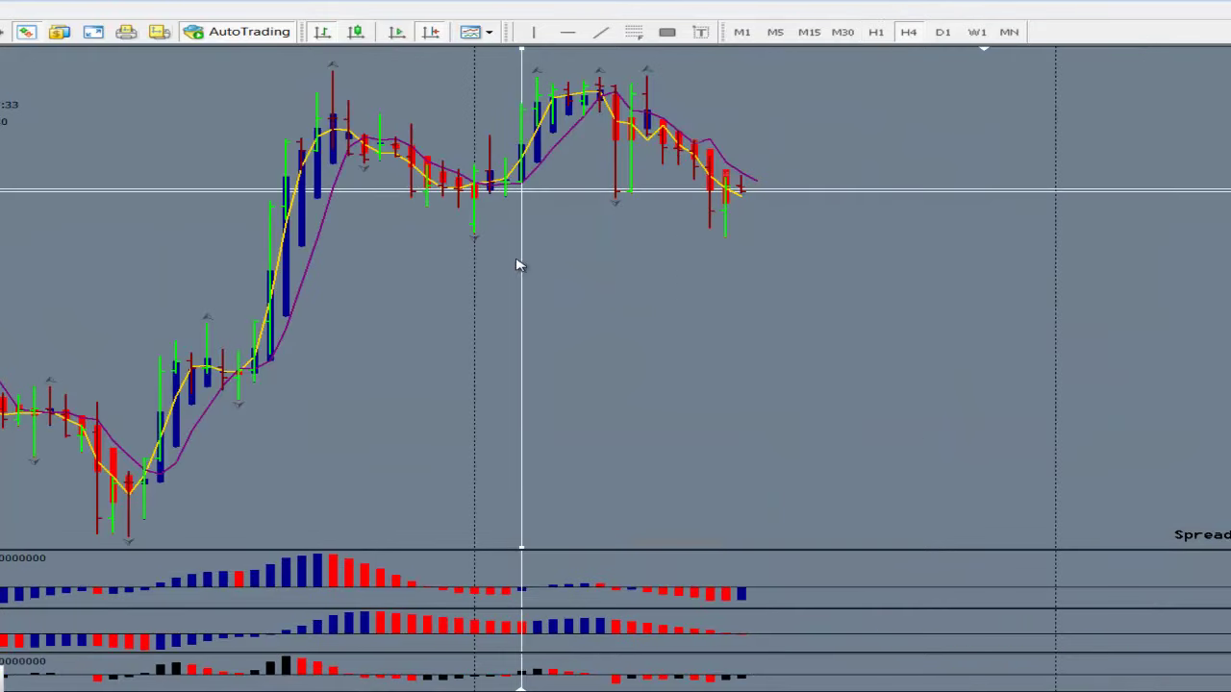
drag(527, 266, 614, 264)
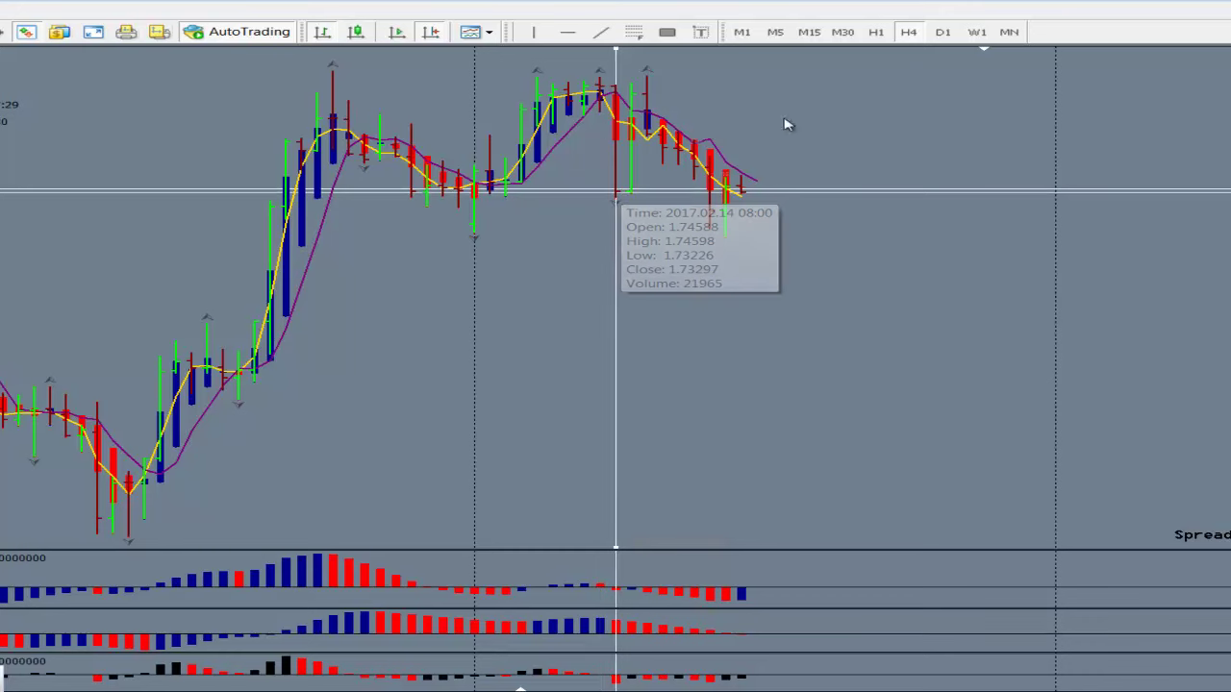
click(876, 33)
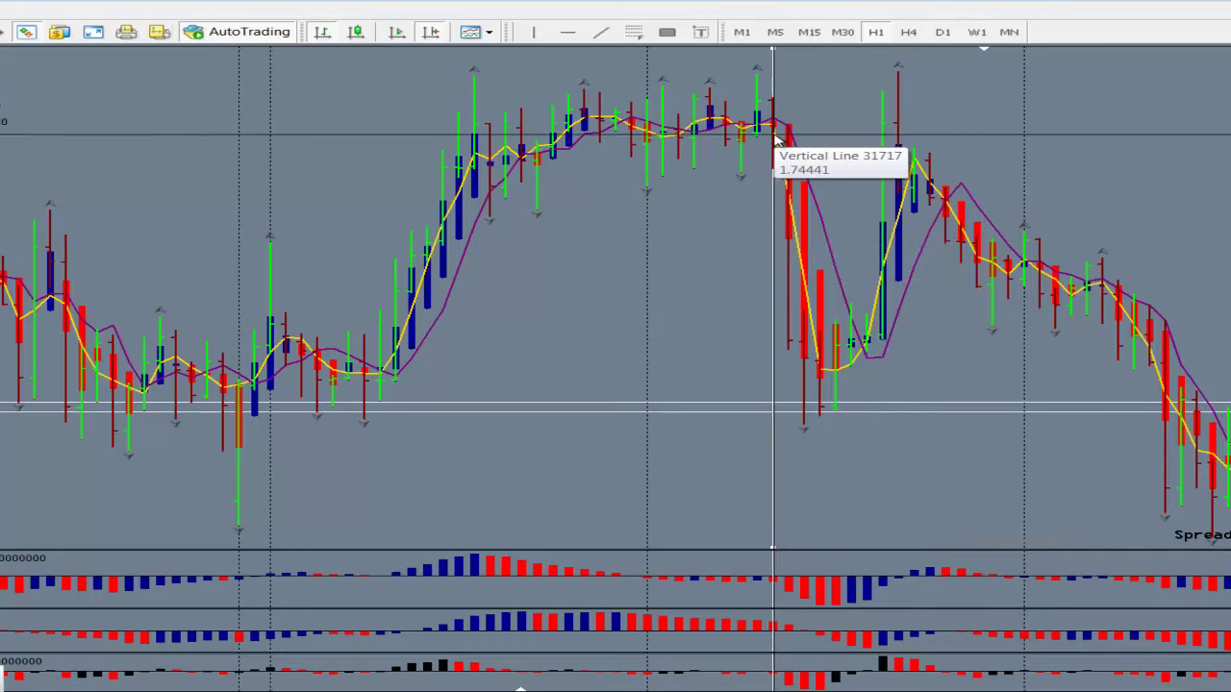
drag(776, 140, 822, 375)
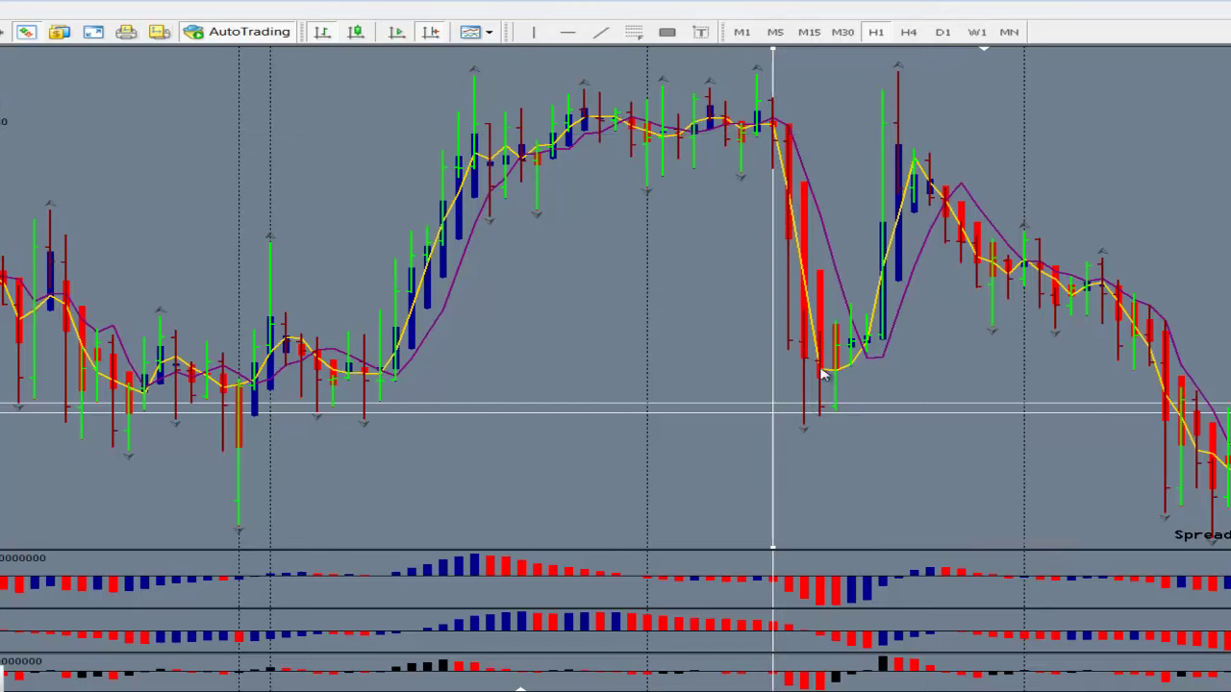
On H4, measure the rise from the swing low to the first pause and the following rally up to its peak.
click(909, 31)
scroll(705, 259, left, 3)
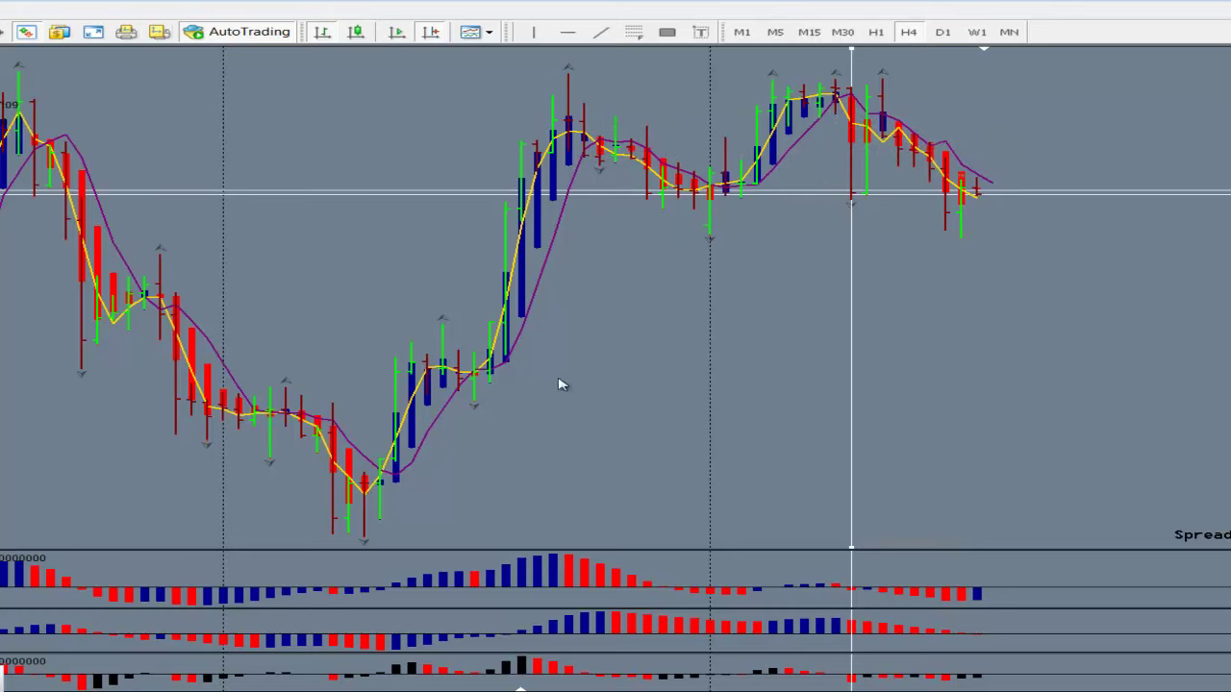
middle_click(383, 500)
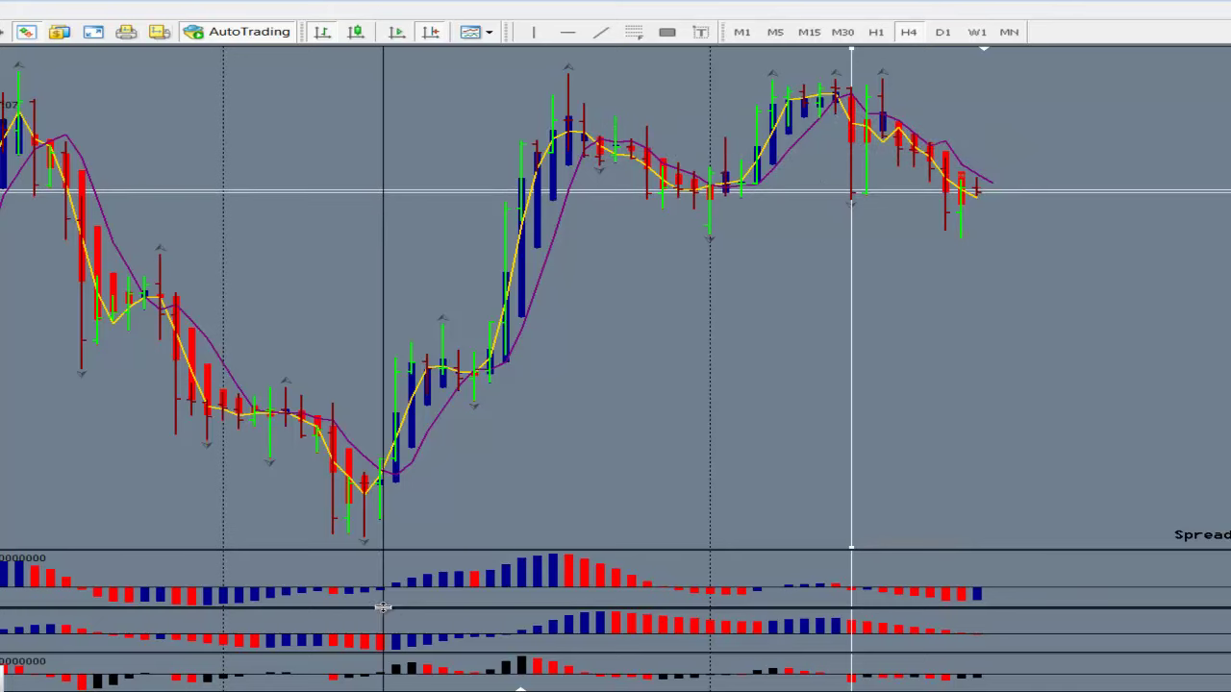
drag(392, 462, 439, 357)
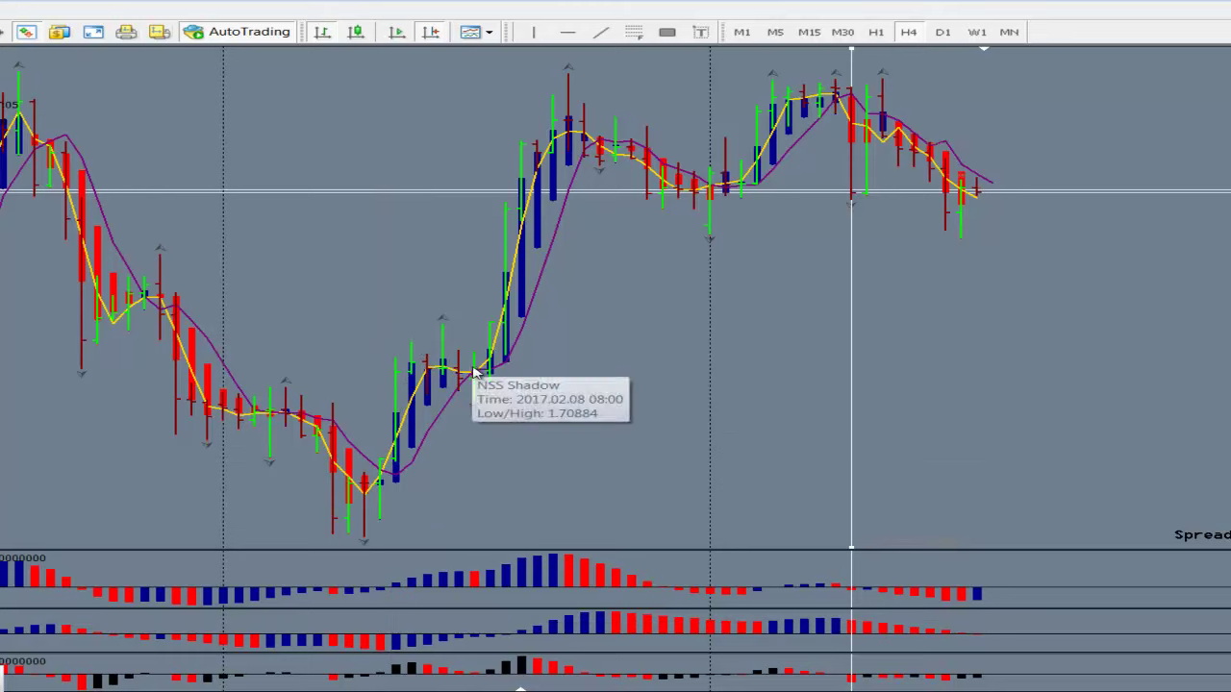
middle_click(473, 373)
drag(490, 358, 546, 106)
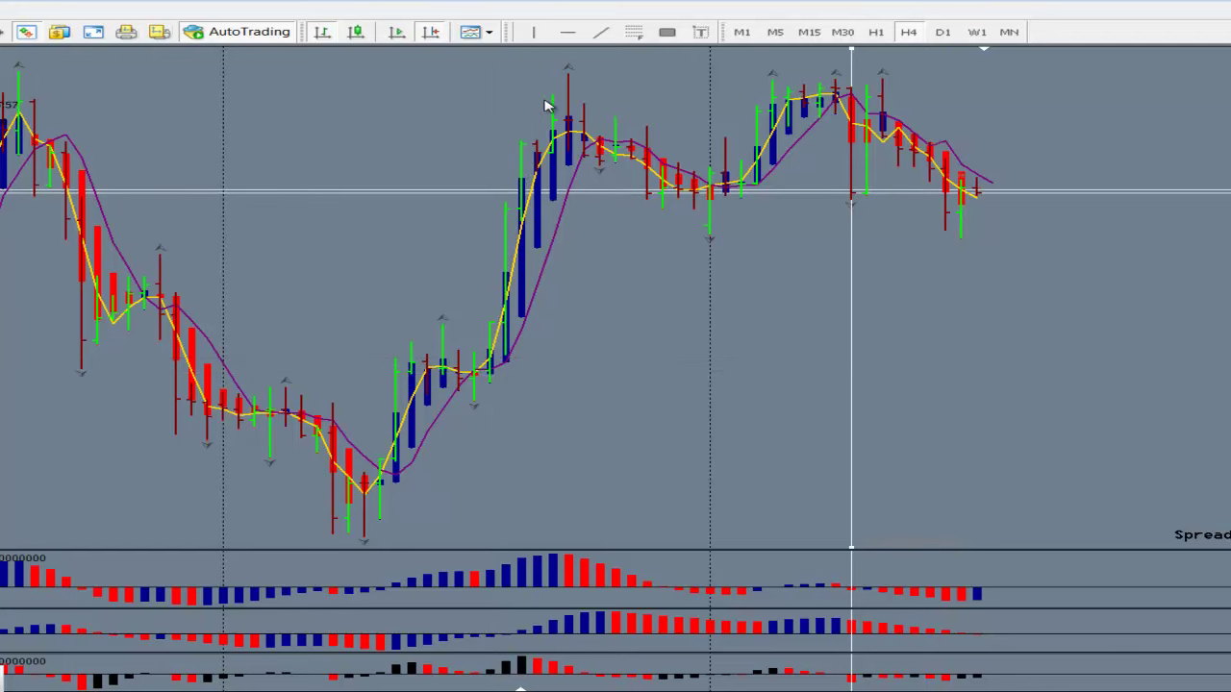
Move the vertical line to the H4 candle just before the tall rally, switch to H1 and measure the rise from there.
drag(854, 310, 494, 359)
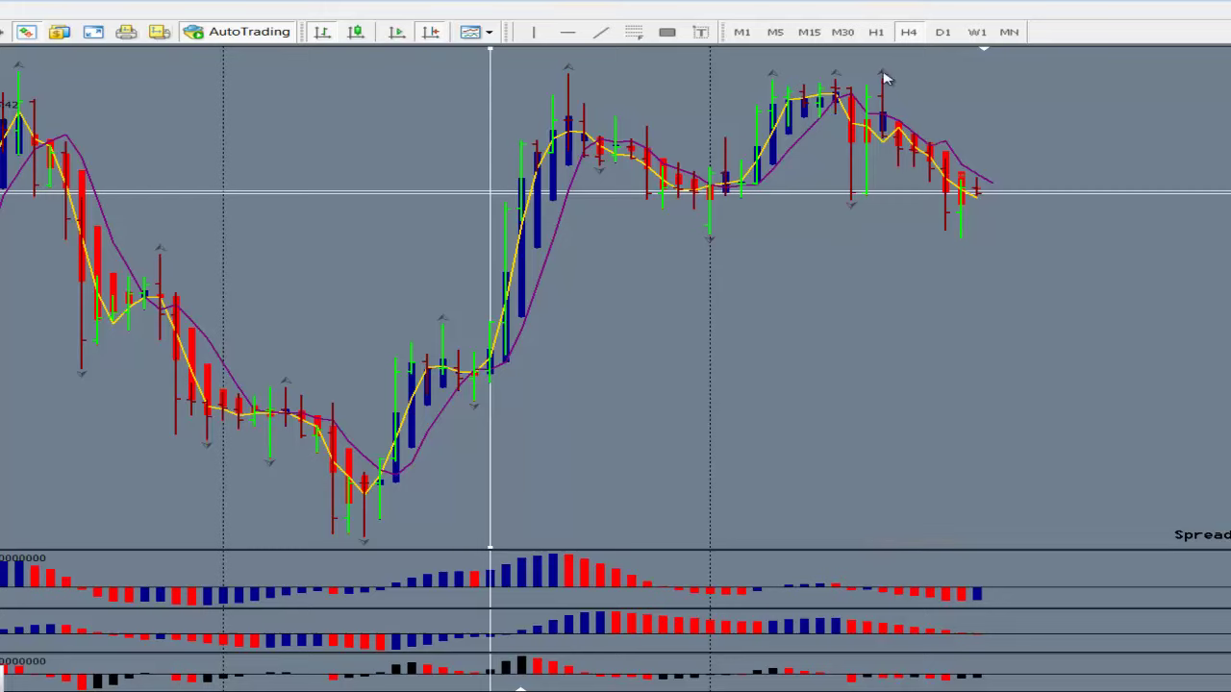
click(879, 37)
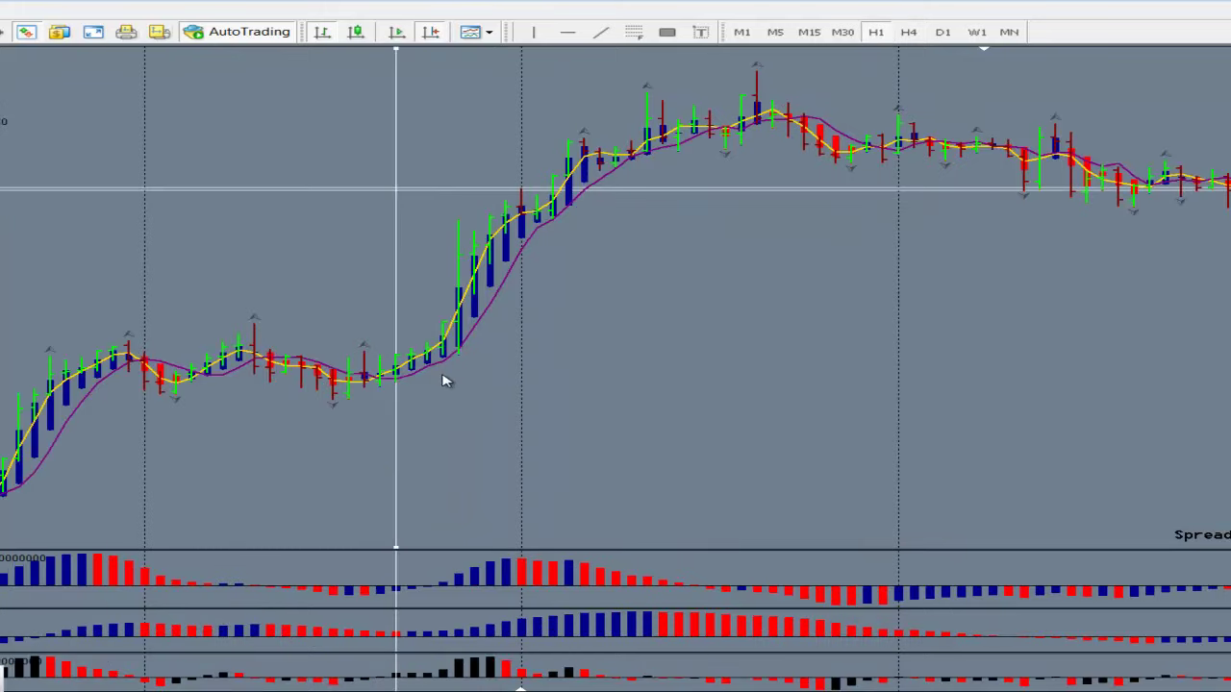
mouse_move(397, 375)
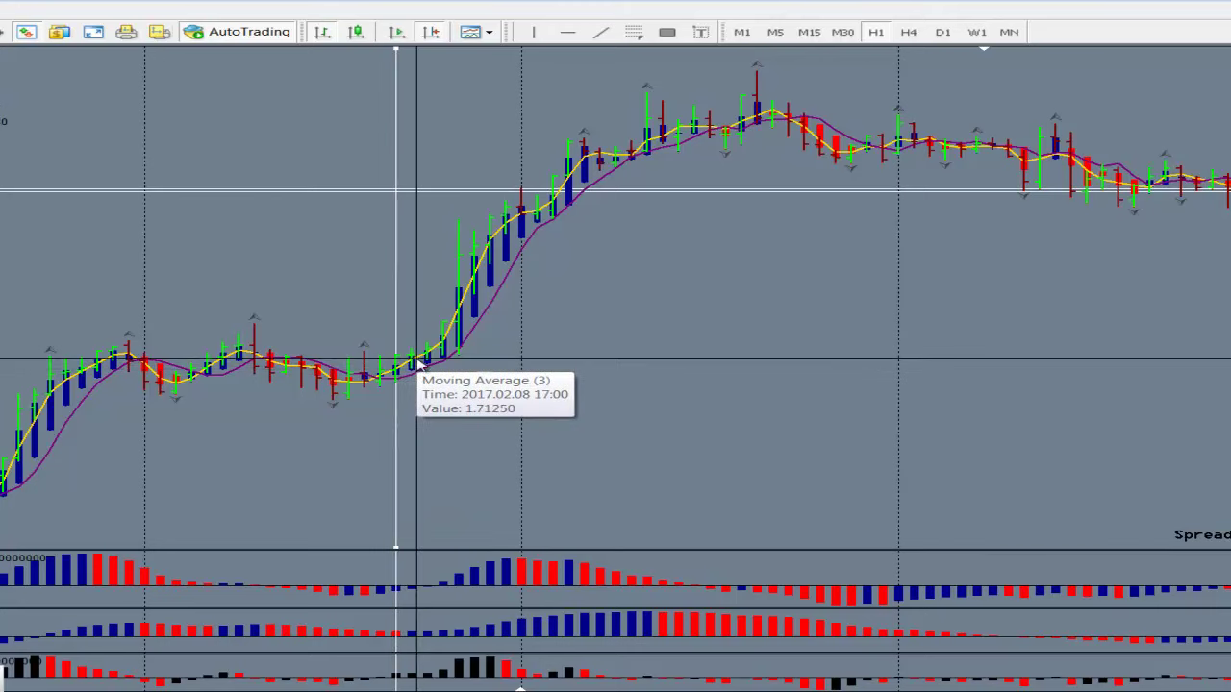
mouse_move(420, 358)
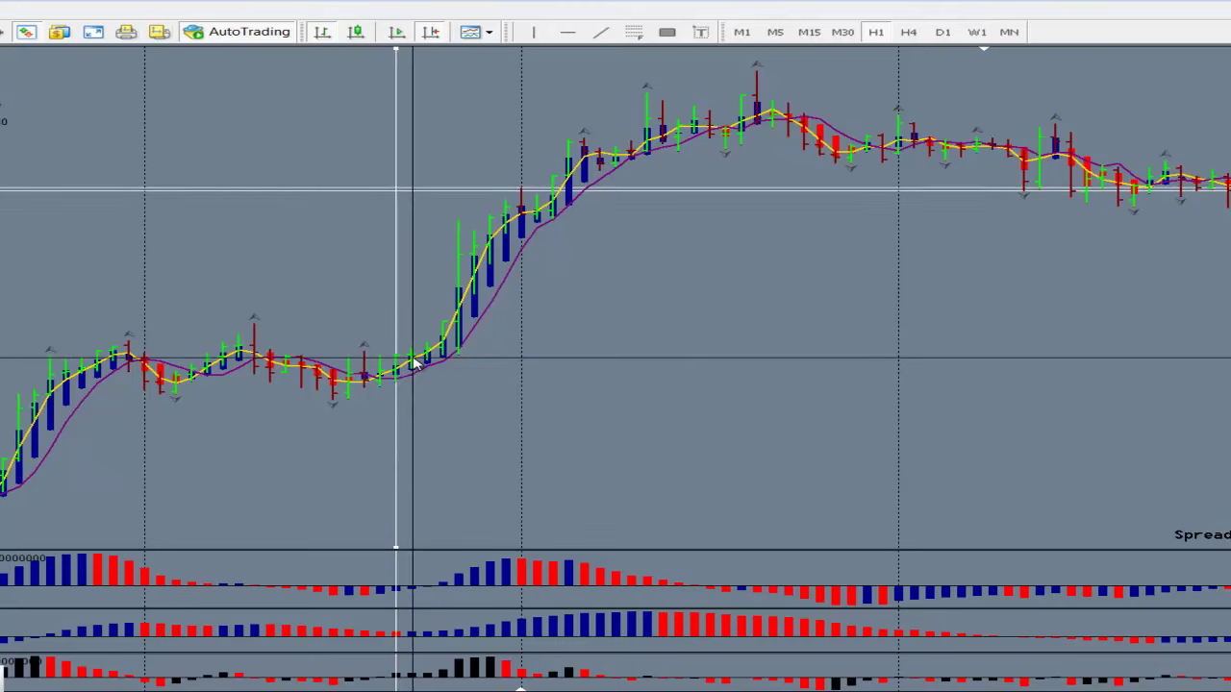
drag(415, 362, 729, 112)
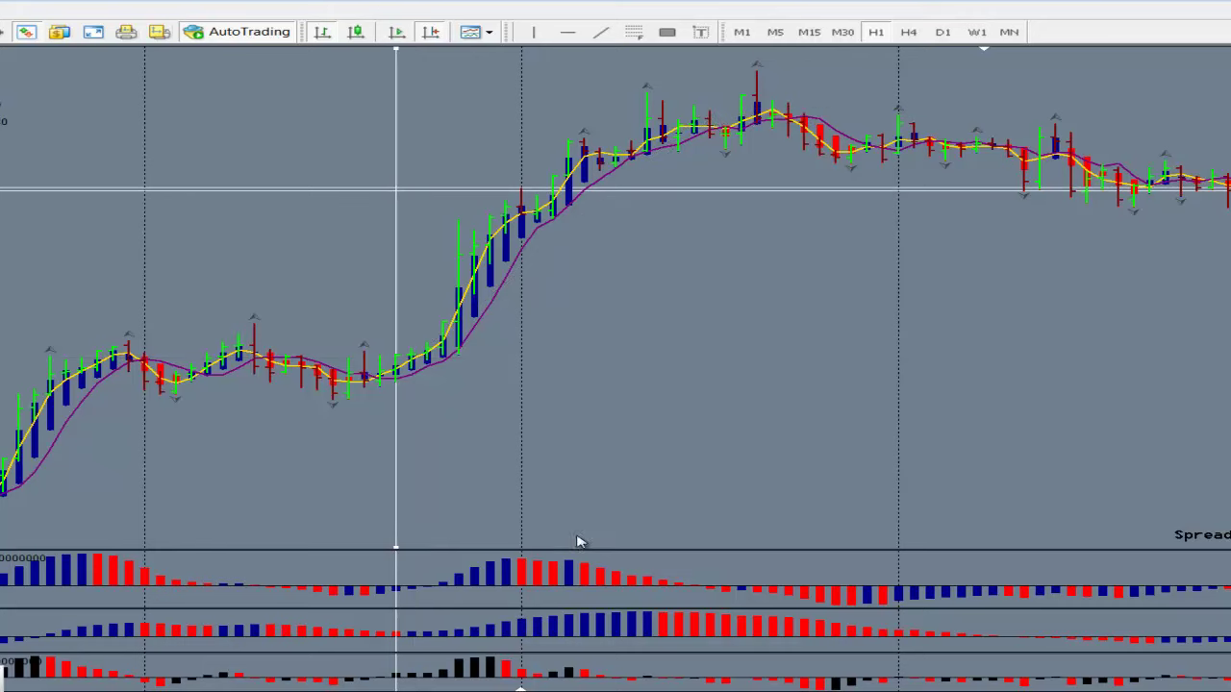
Measure the H1 rally again between its upper plateau and the marked entry candle, and inspect candles along the rise.
middle_click(618, 684)
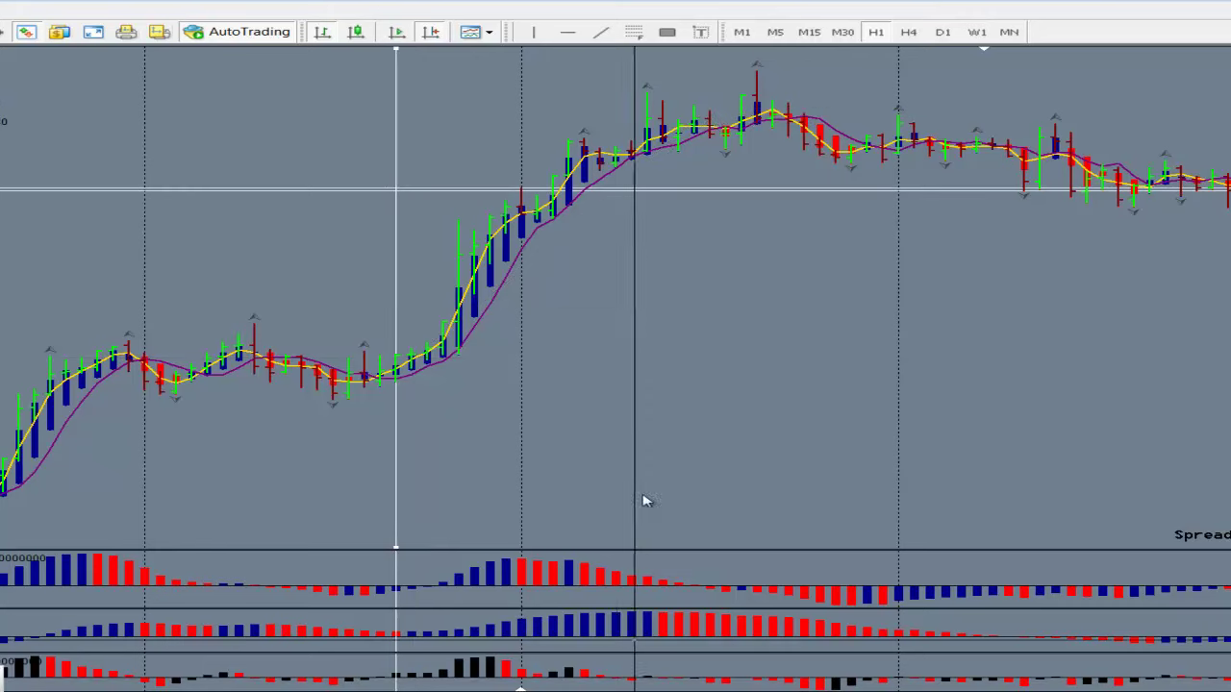
drag(613, 154, 405, 361)
scroll(643, 362, down, 2)
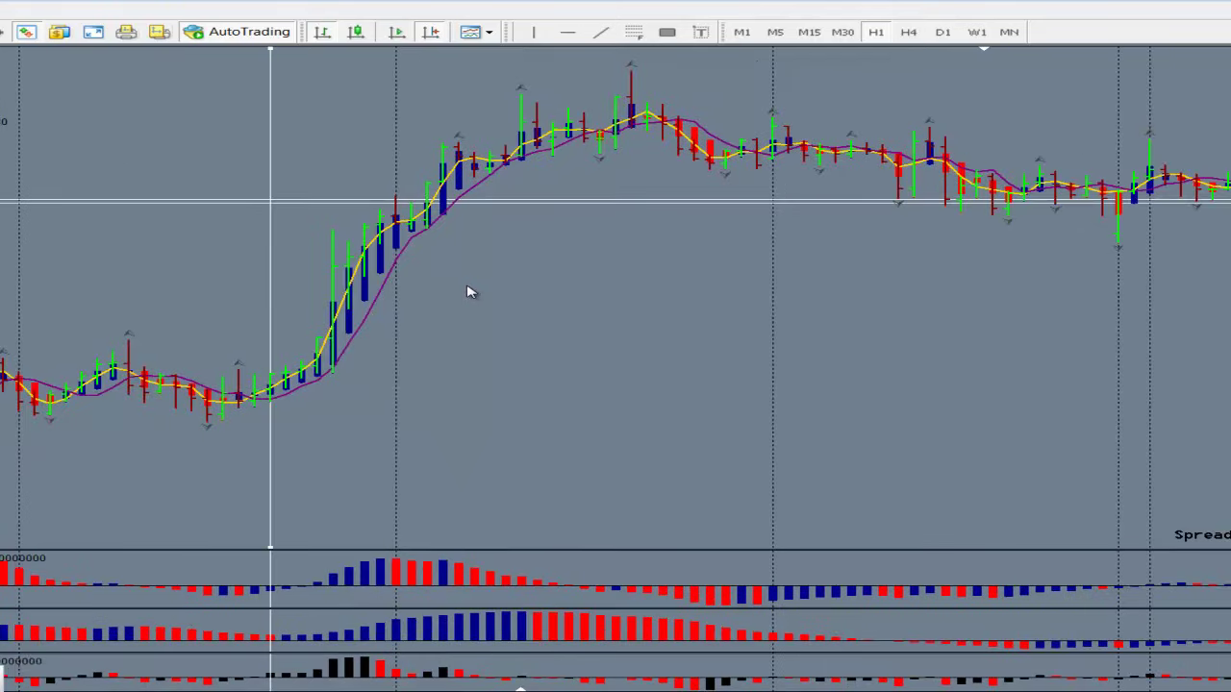
middle_click(443, 321)
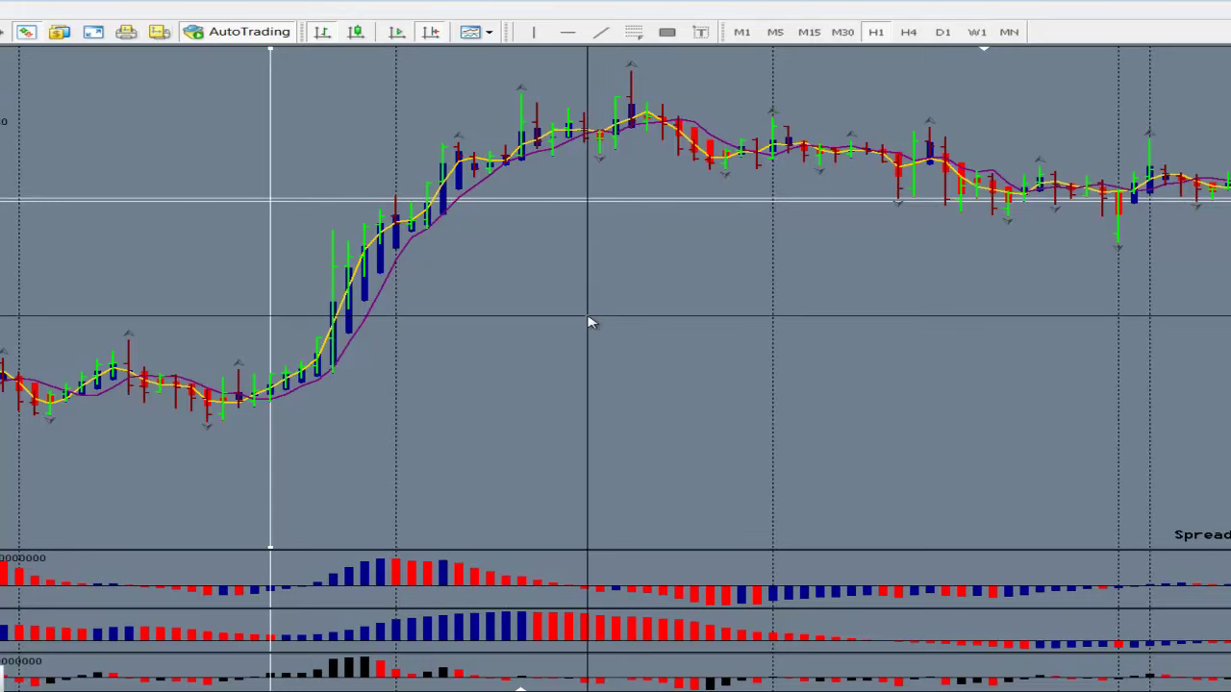
middle_click(631, 316)
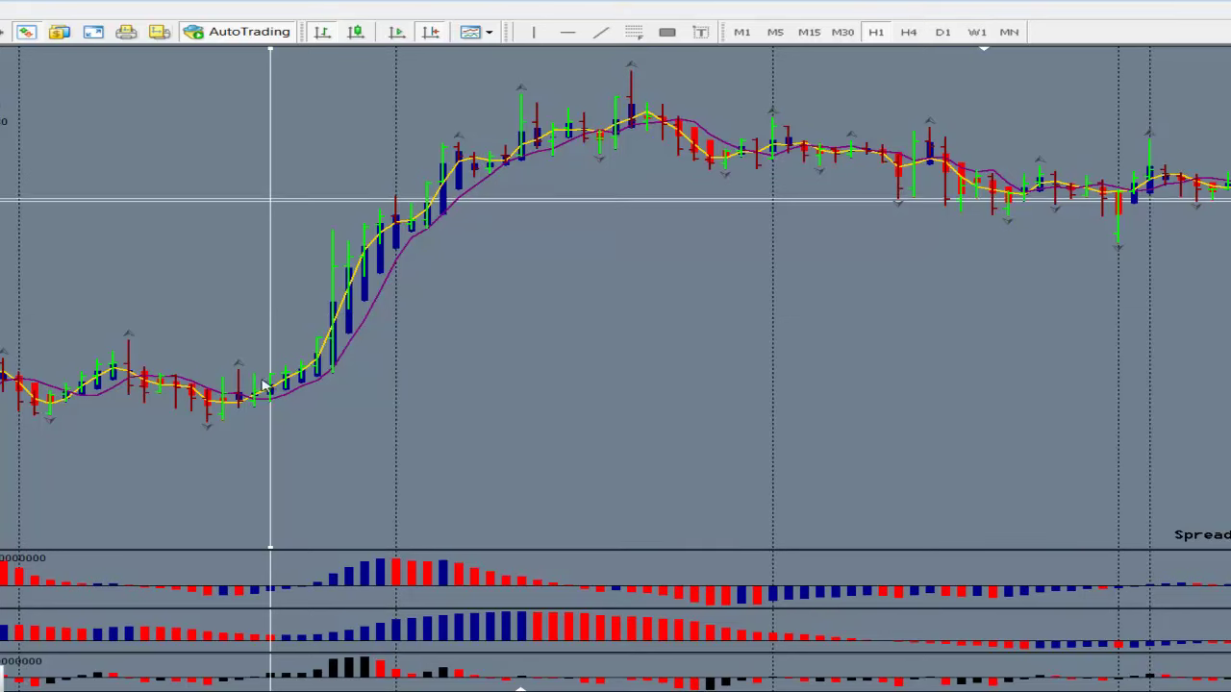
mouse_move(268, 387)
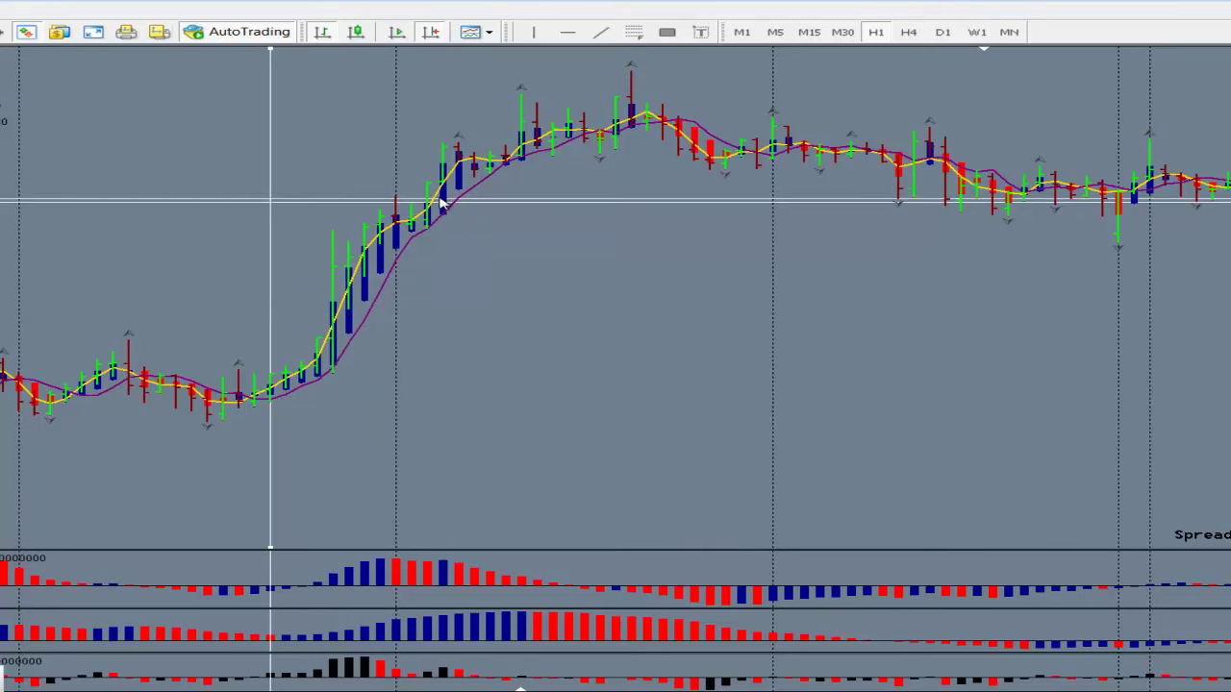
mouse_move(472, 183)
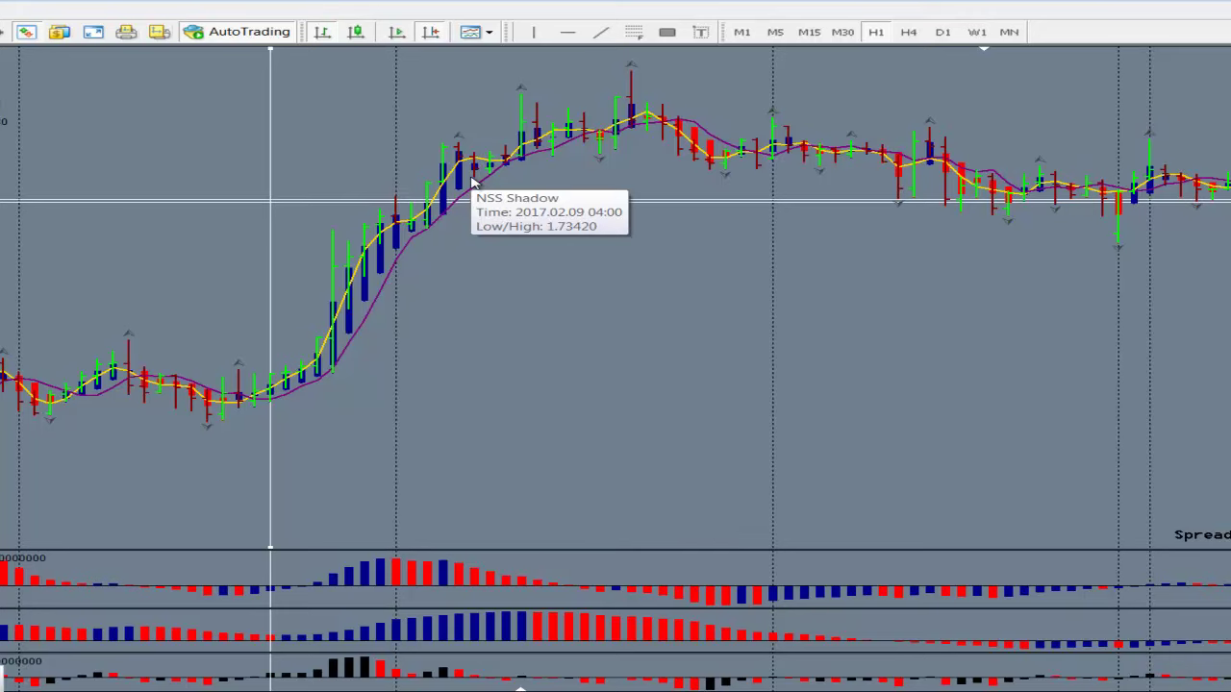
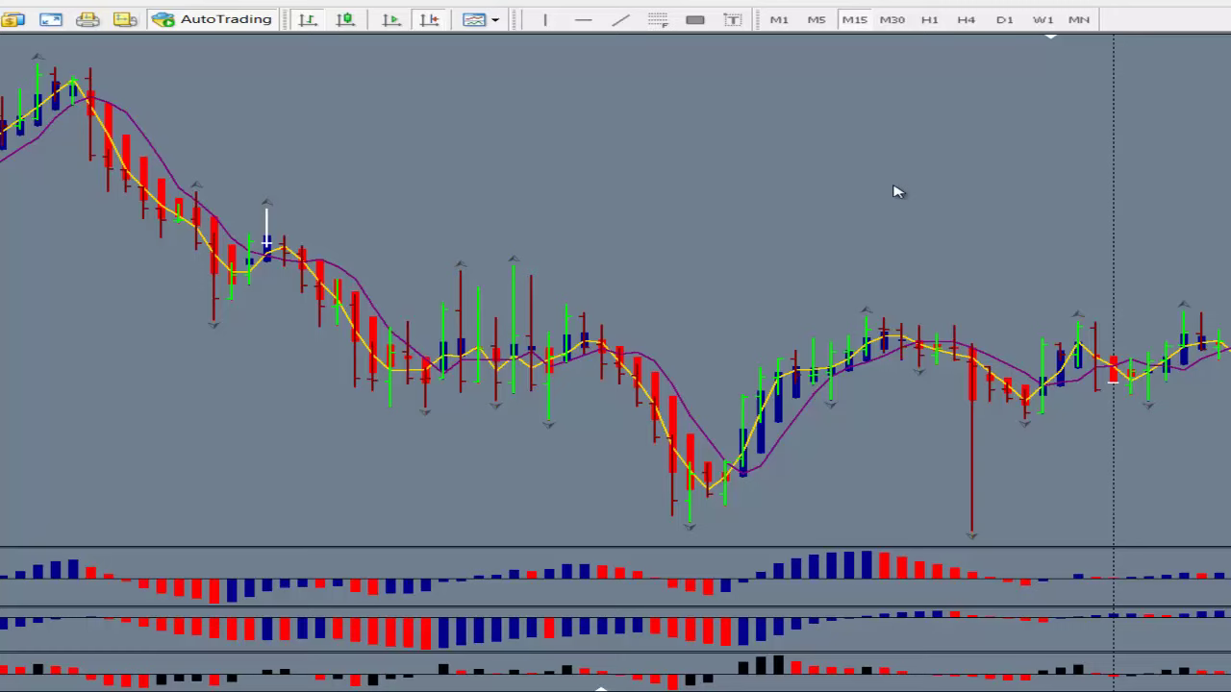
On the latest M15 data, mark the 2017.02.15 07:00 candle with a vertical line and measure the decline from it on M5.
key(End)
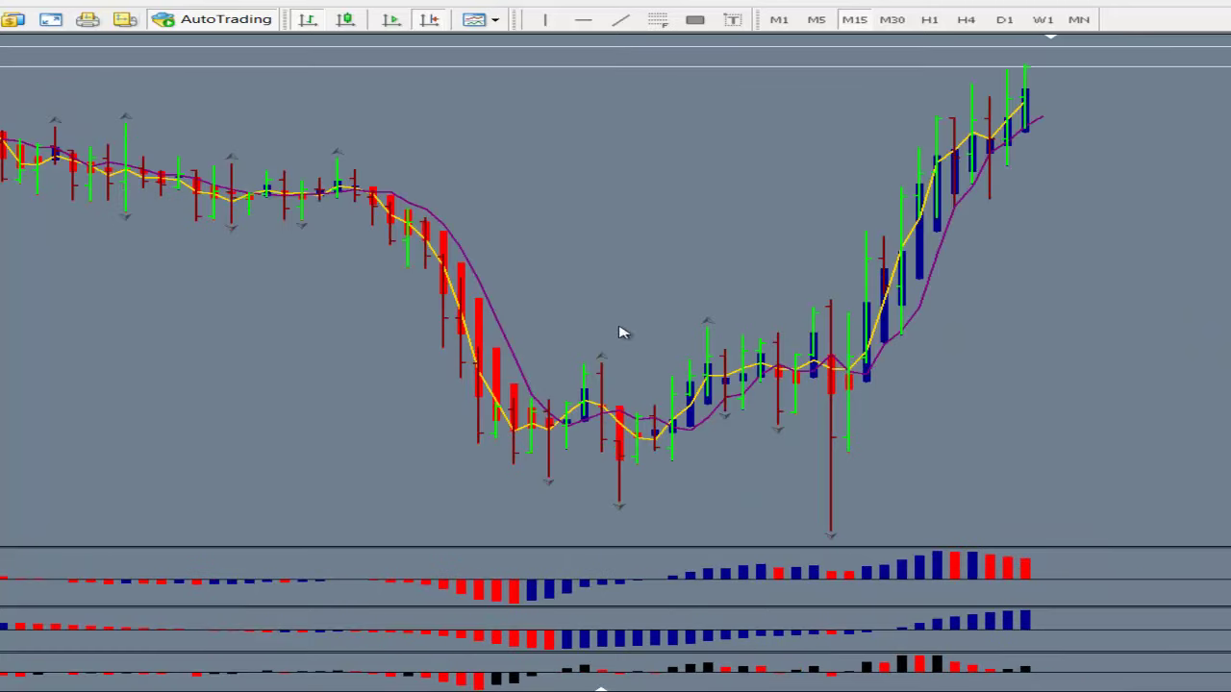
middle_click(375, 678)
middle_click(462, 161)
middle_click(495, 50)
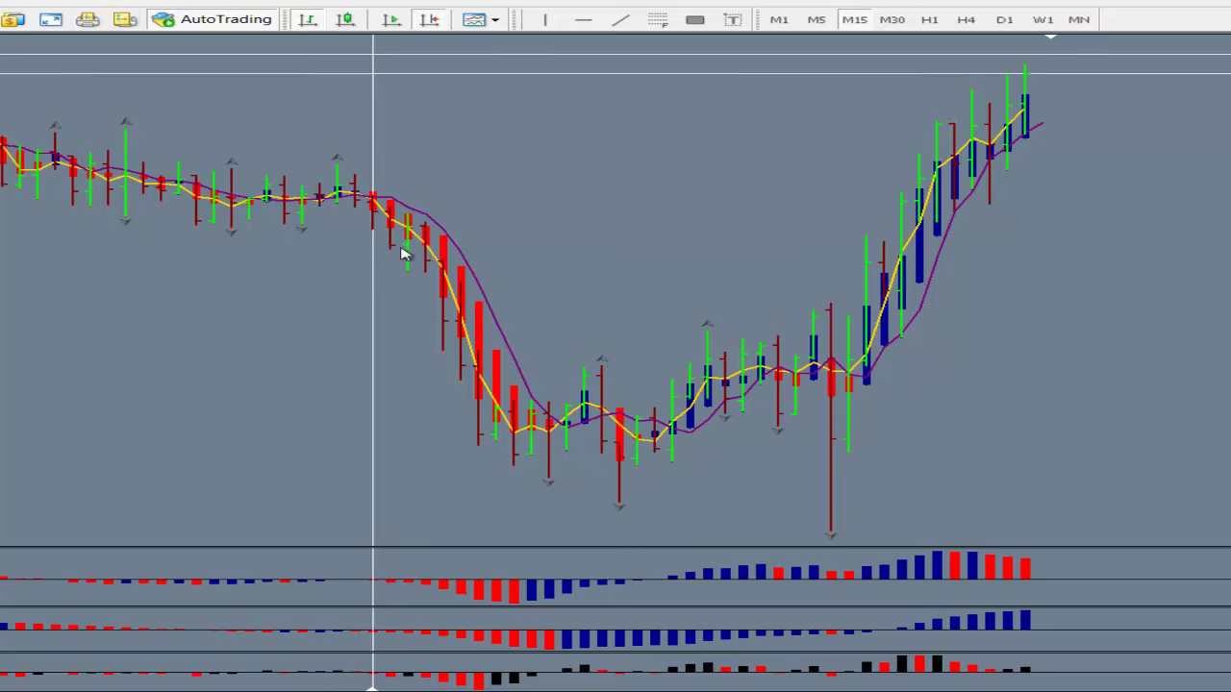
click(818, 20)
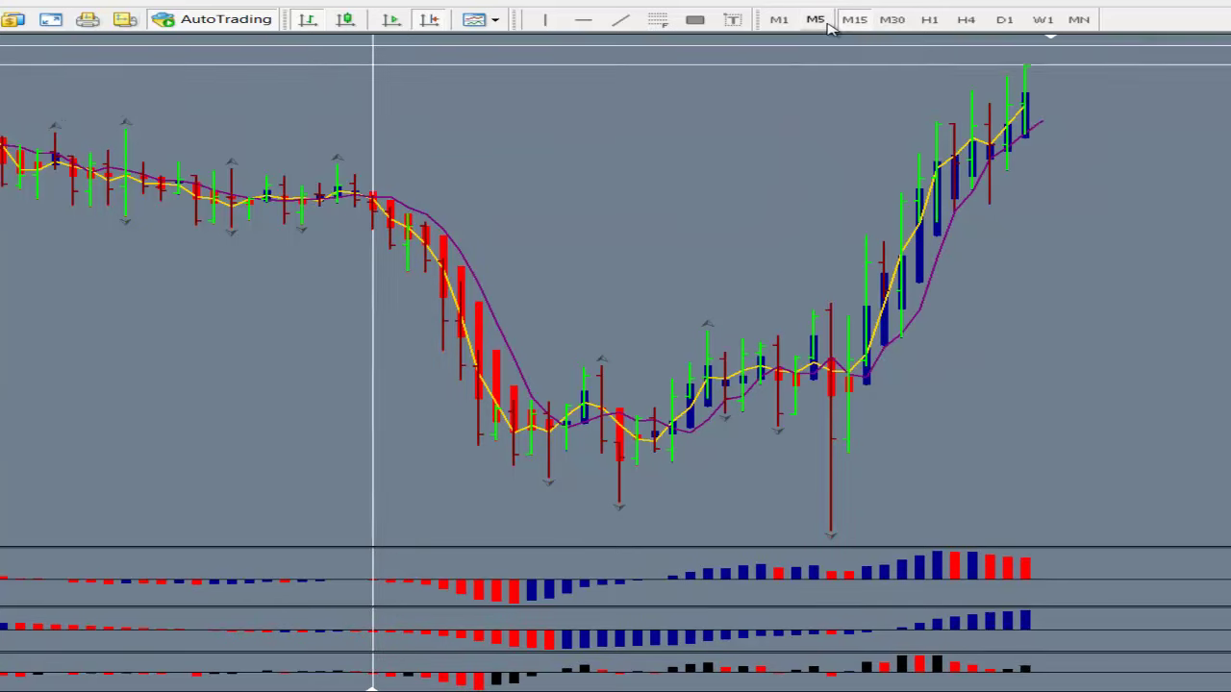
click(816, 20)
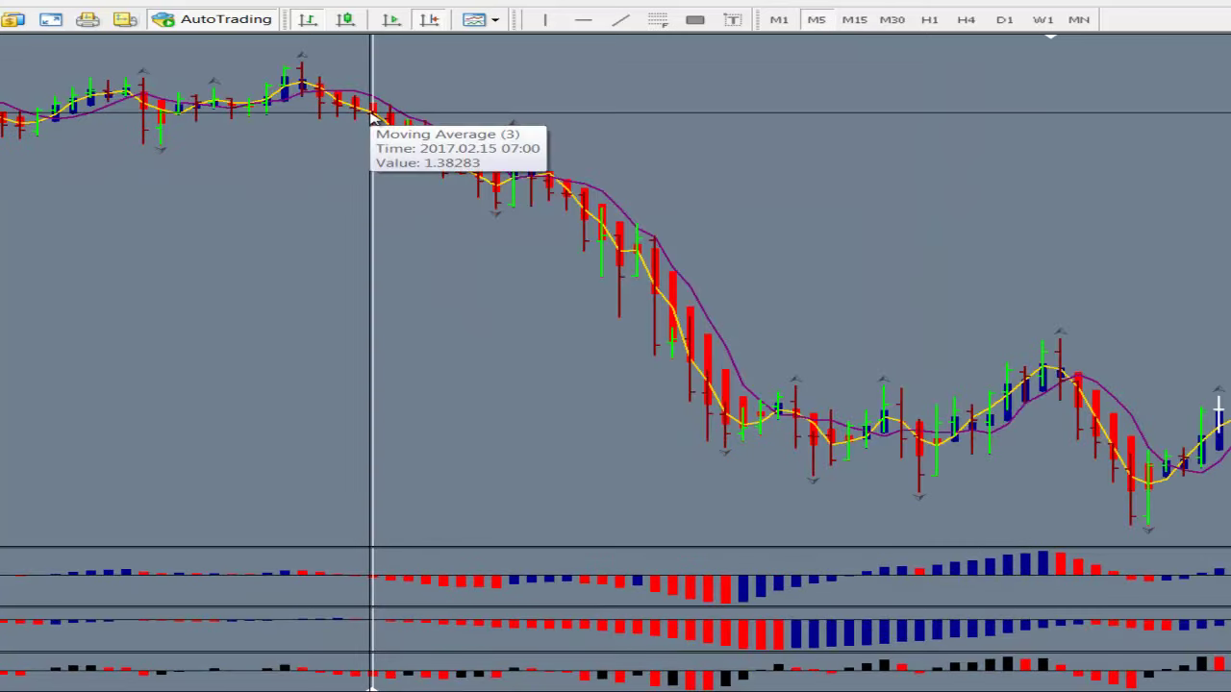
drag(371, 114, 748, 436)
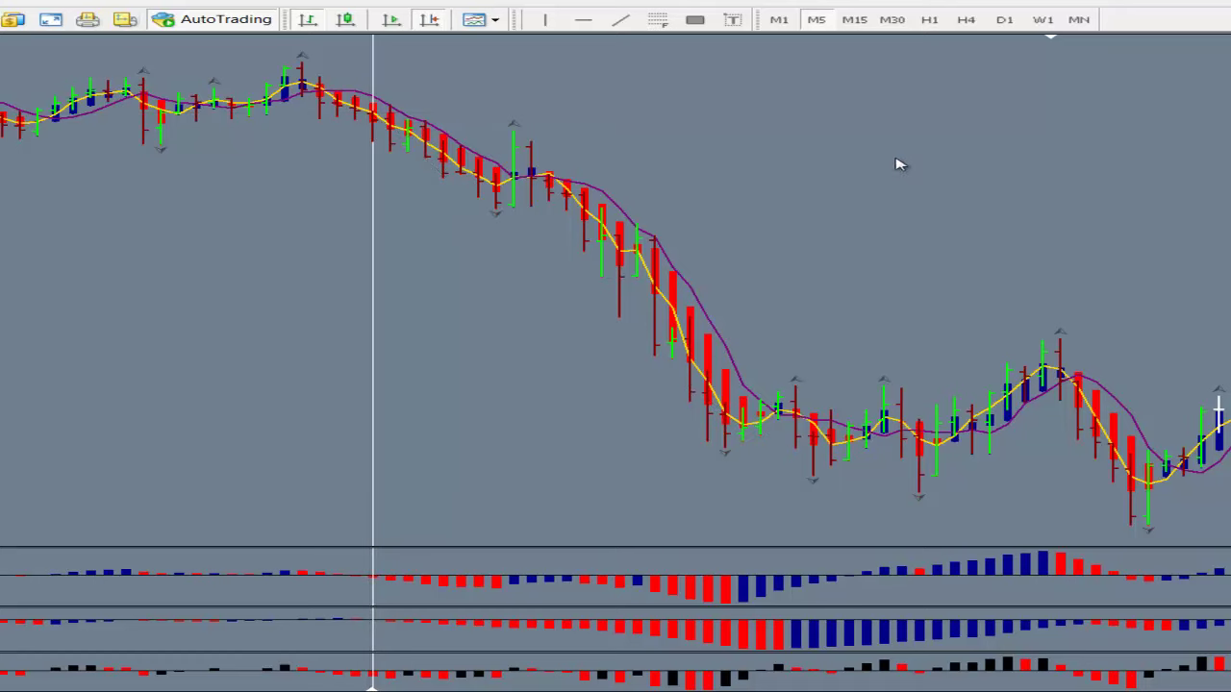
Return to M15 and move the vertical lines in the price chart and indicator window to the 2017.02.15 11:15 candle.
click(855, 22)
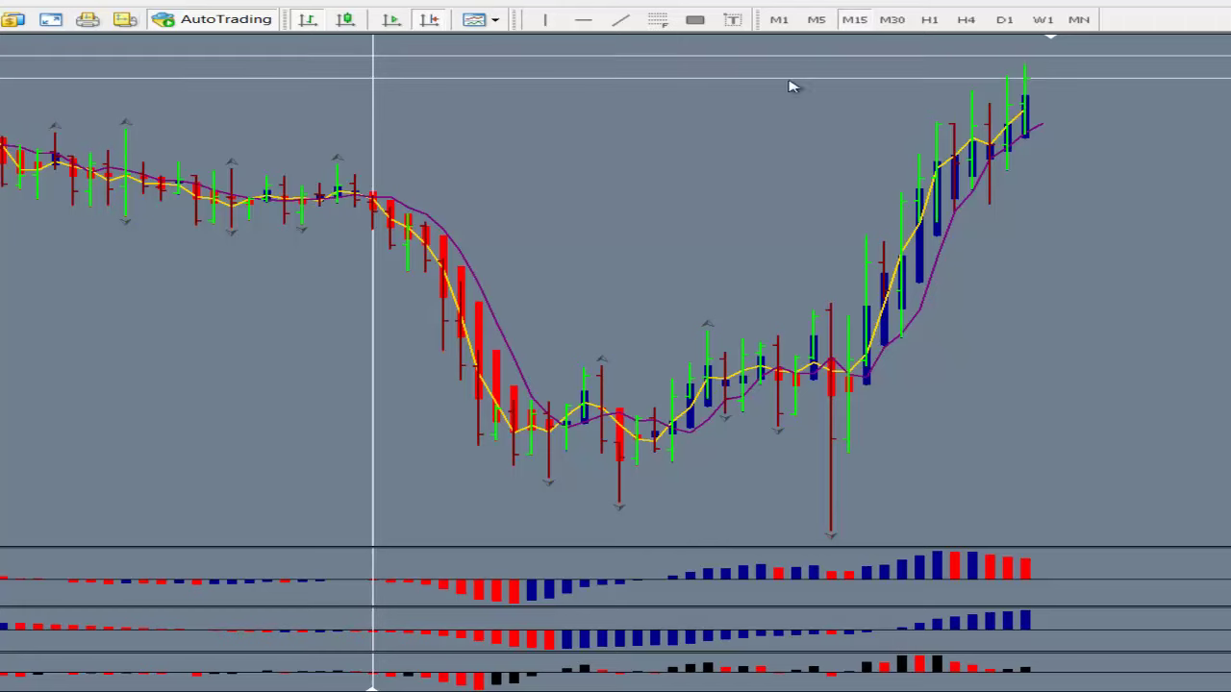
mouse_move(660, 677)
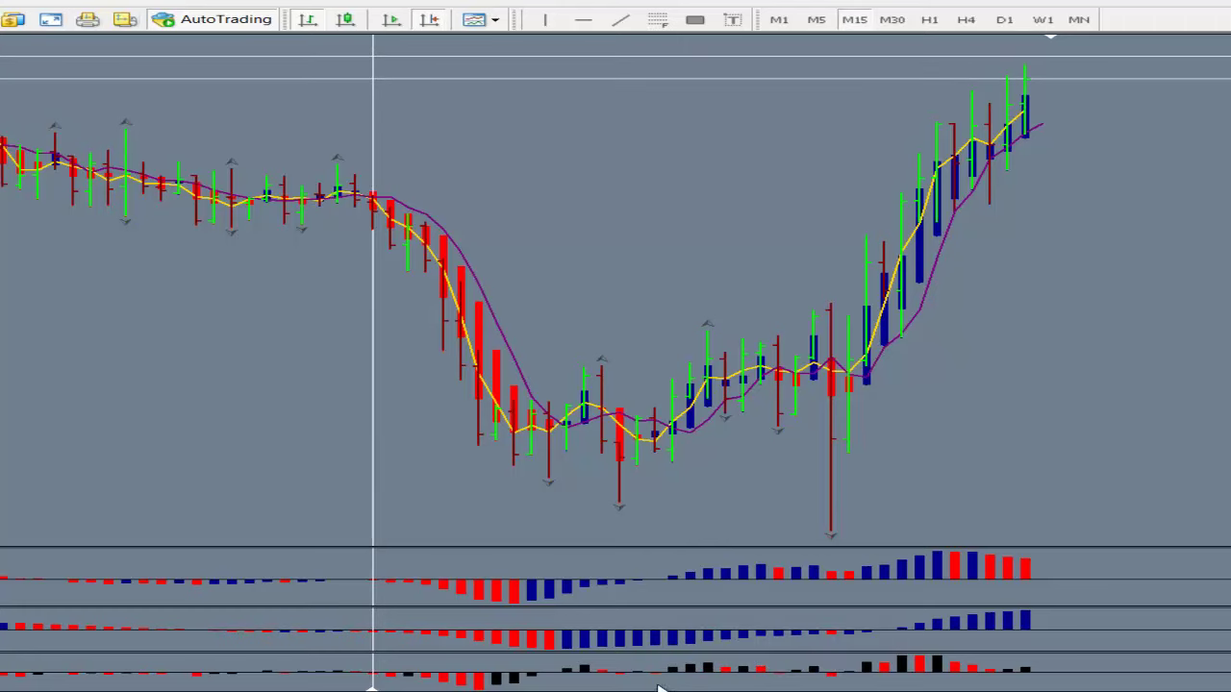
click(670, 675)
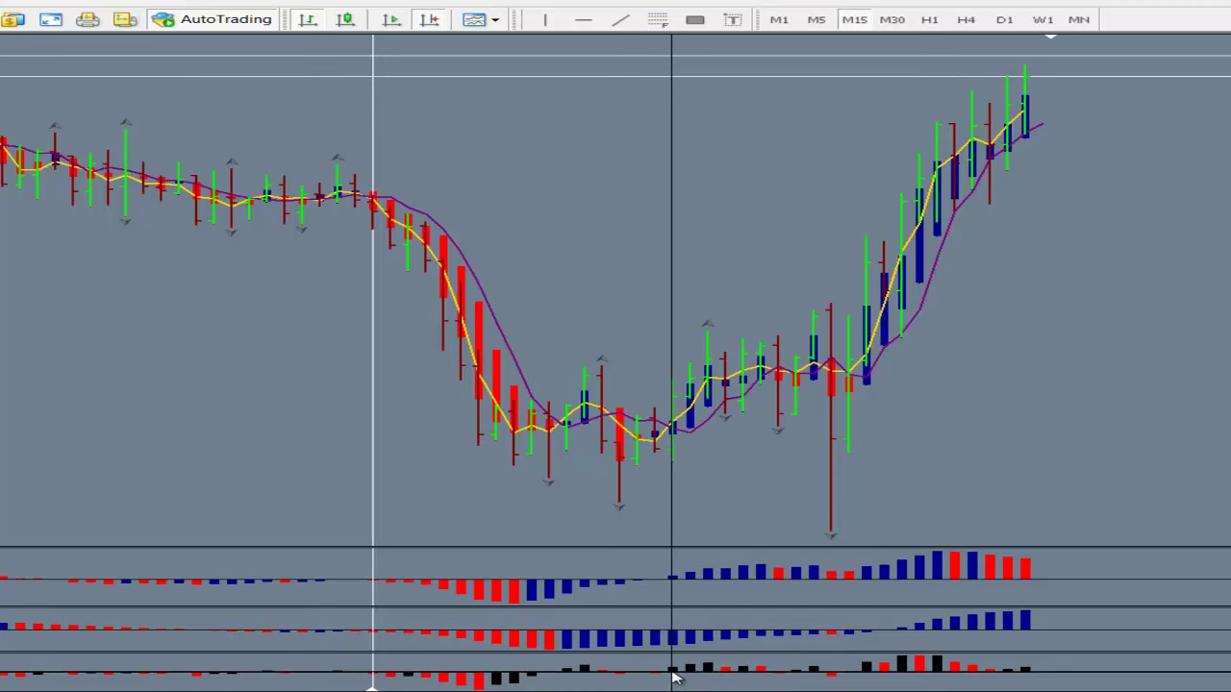
double_click(376, 123)
drag(376, 123, 677, 152)
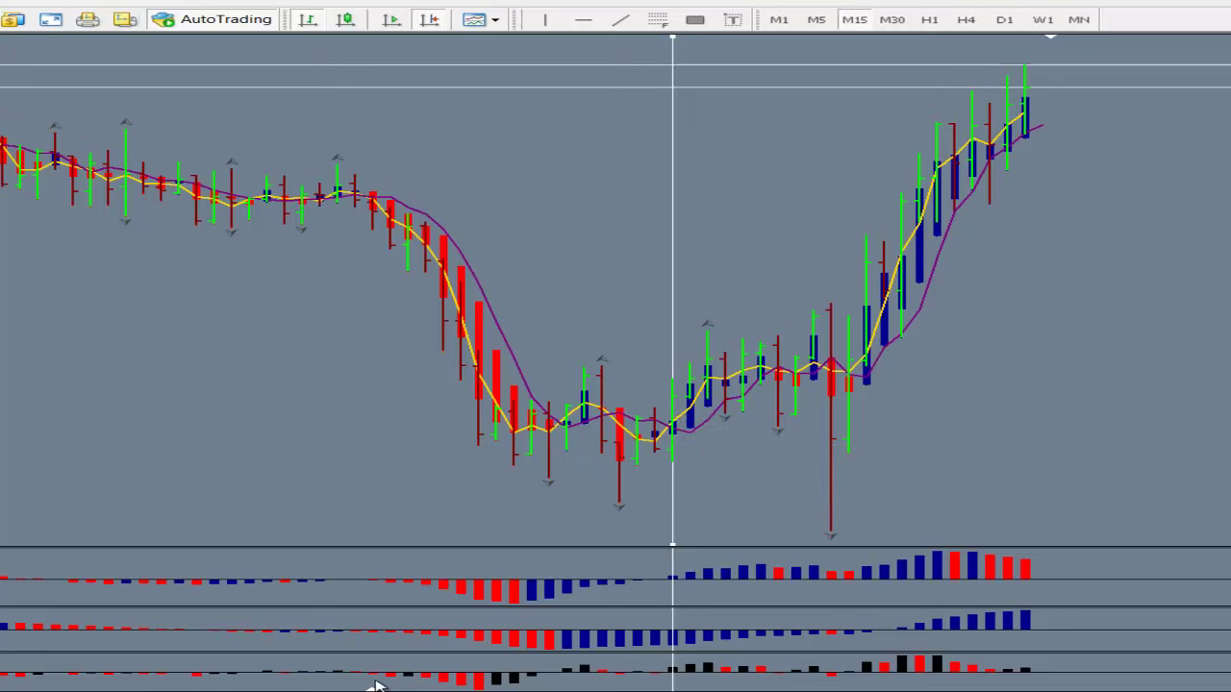
drag(390, 684, 673, 687)
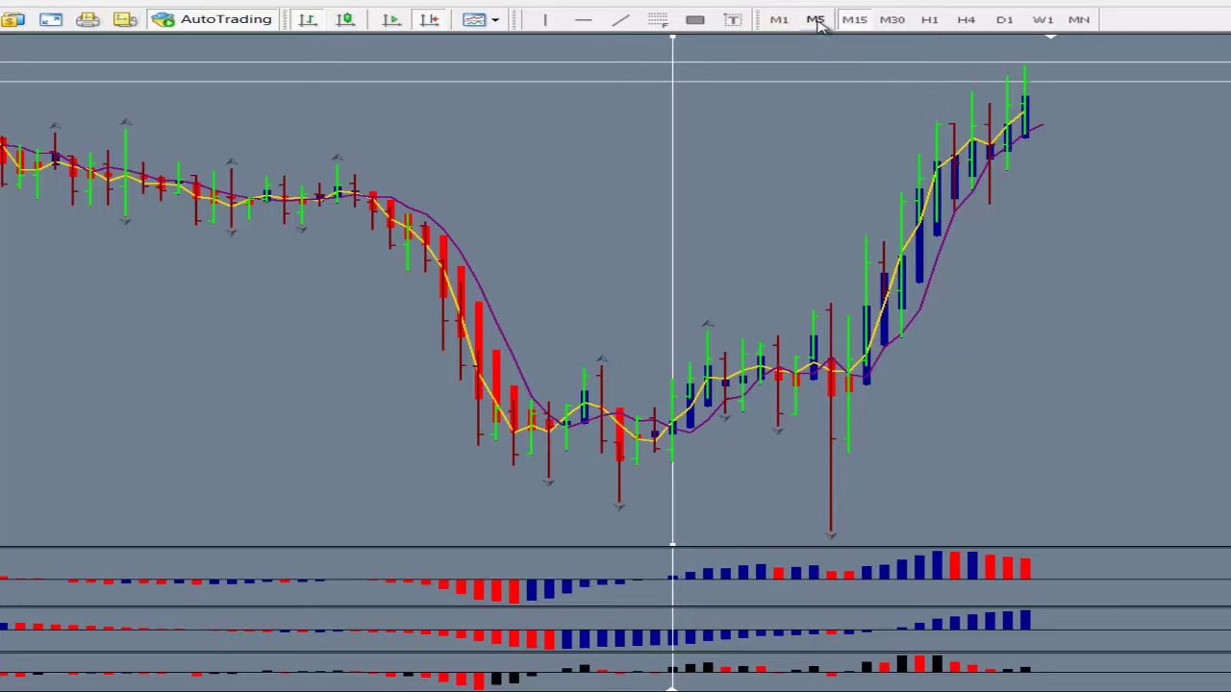
On M5, move the price chart's vertical line one candle forward and measure from there to the low of the sharp drop.
click(816, 20)
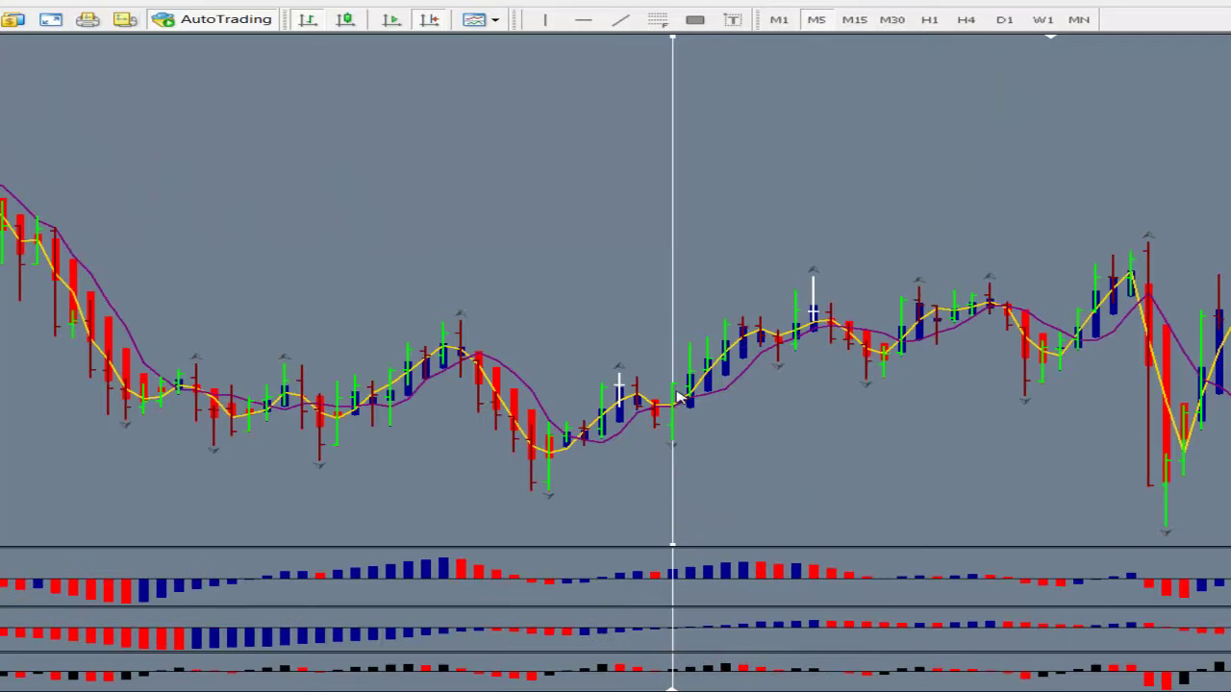
drag(676, 333, 689, 332)
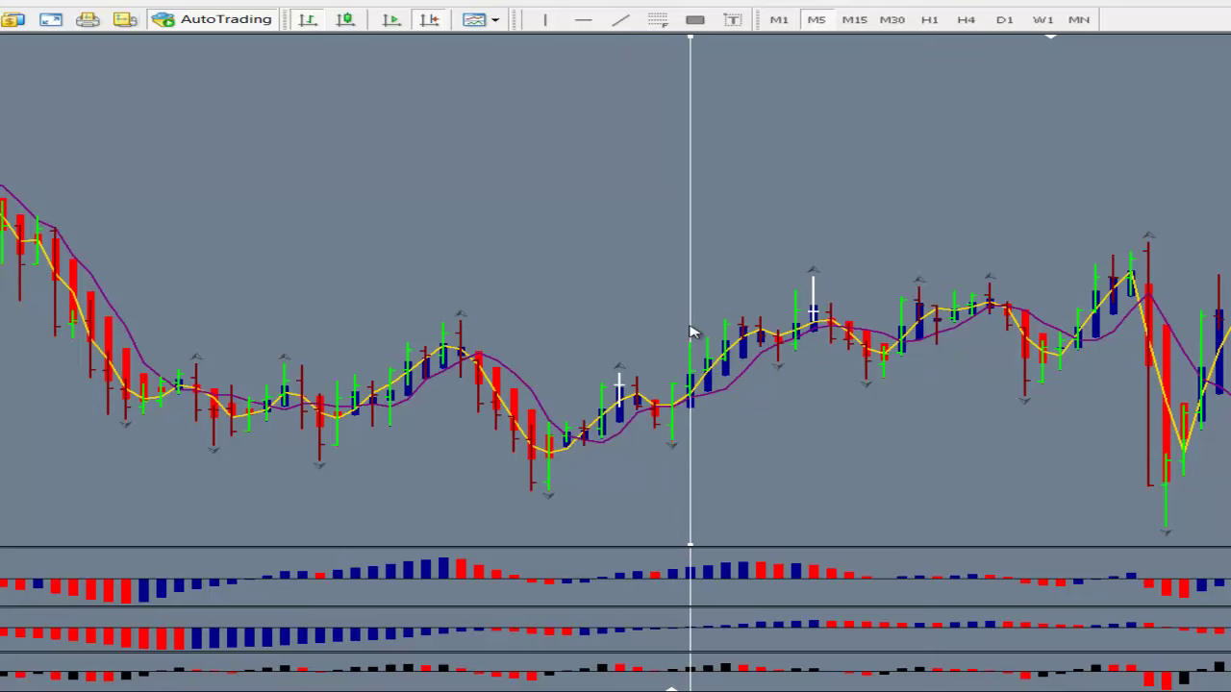
middle_click(690, 406)
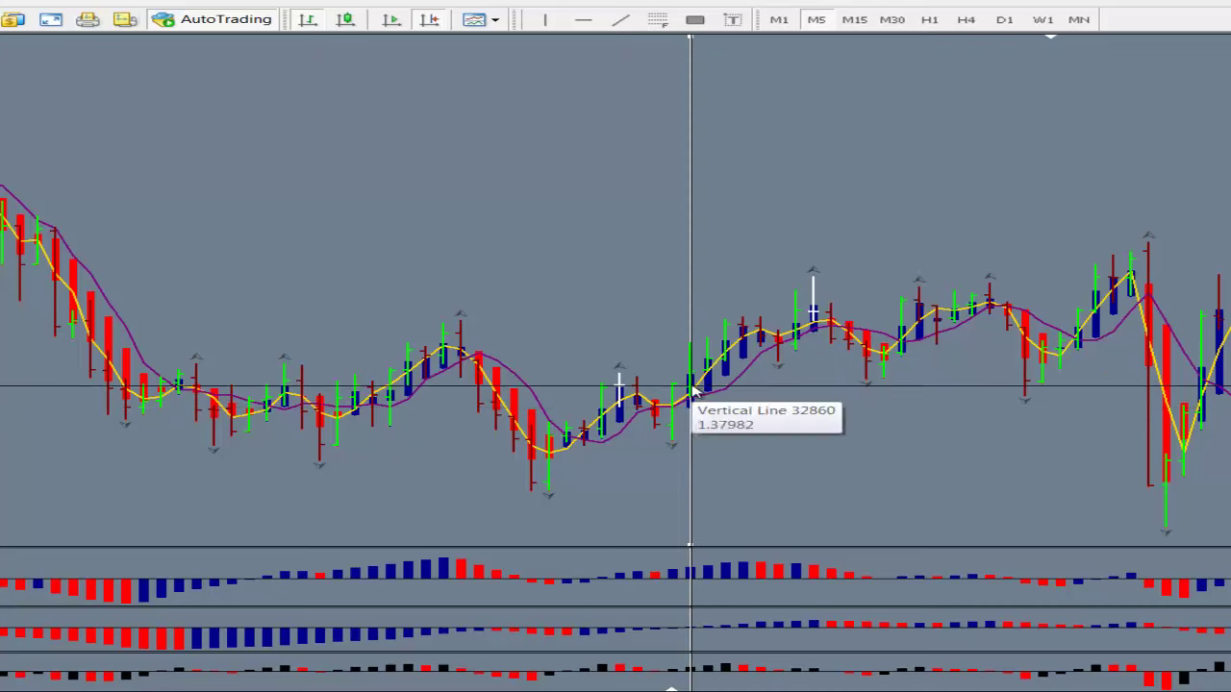
drag(699, 377, 1168, 529)
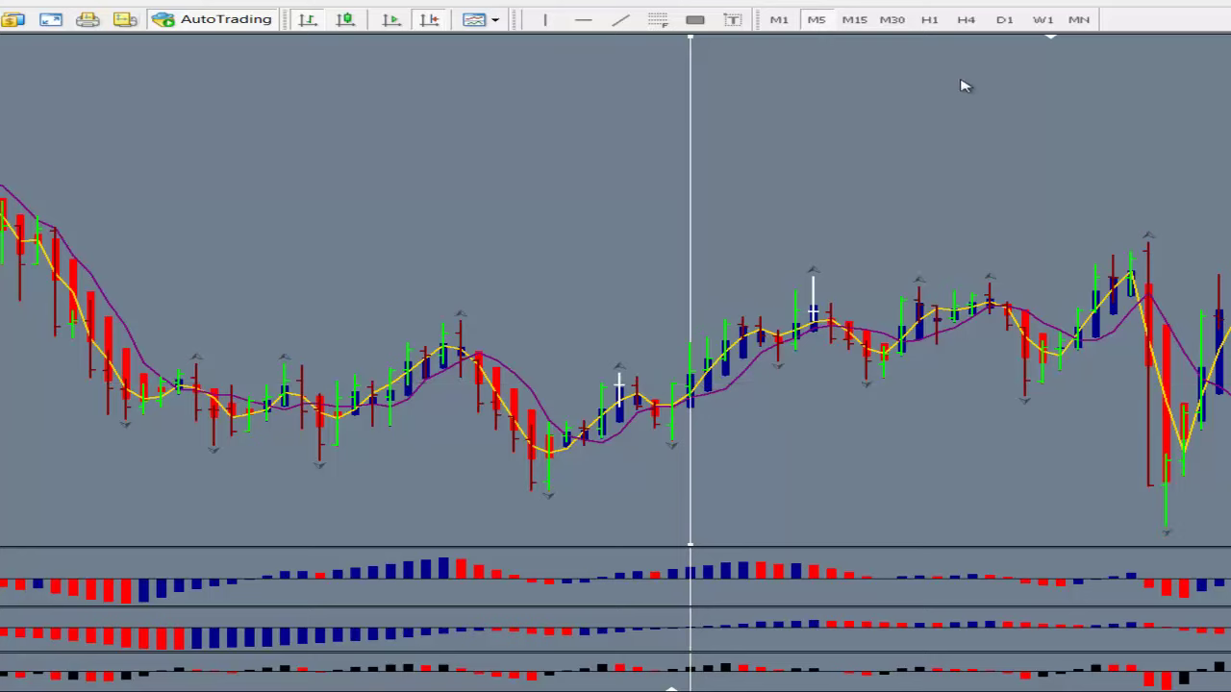
On M15, measure from the marked candle to the long downward spike's low, and the final rally up to the latest high.
click(853, 20)
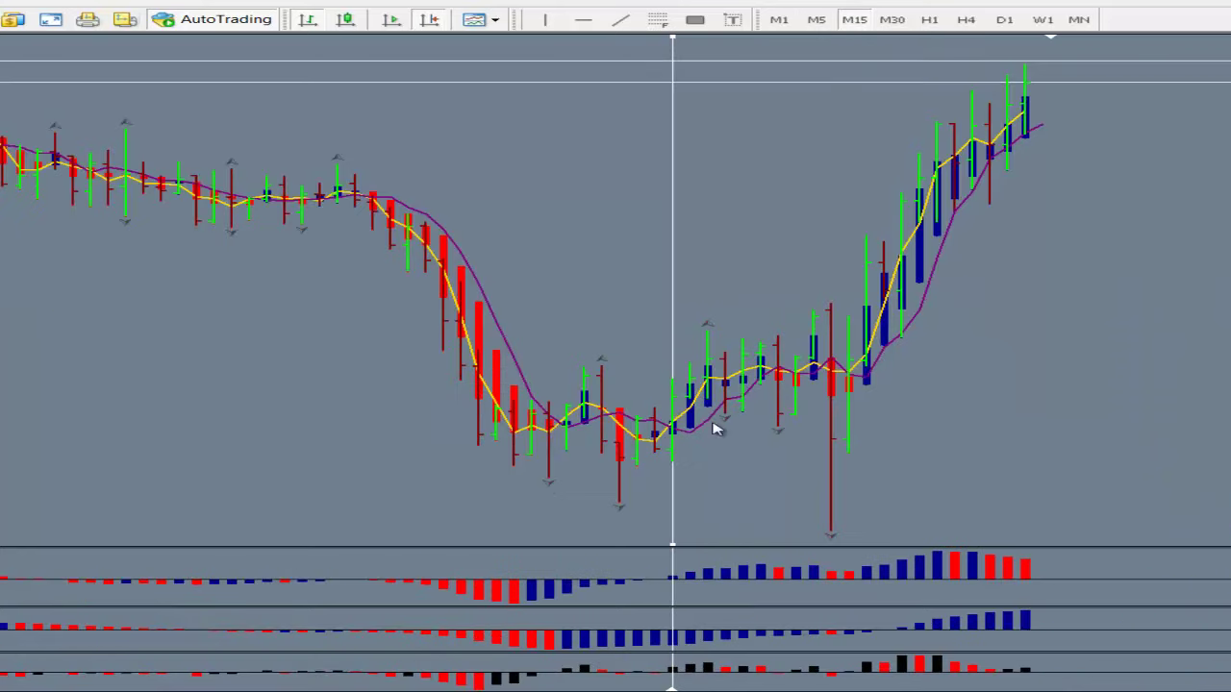
middle_click(677, 434)
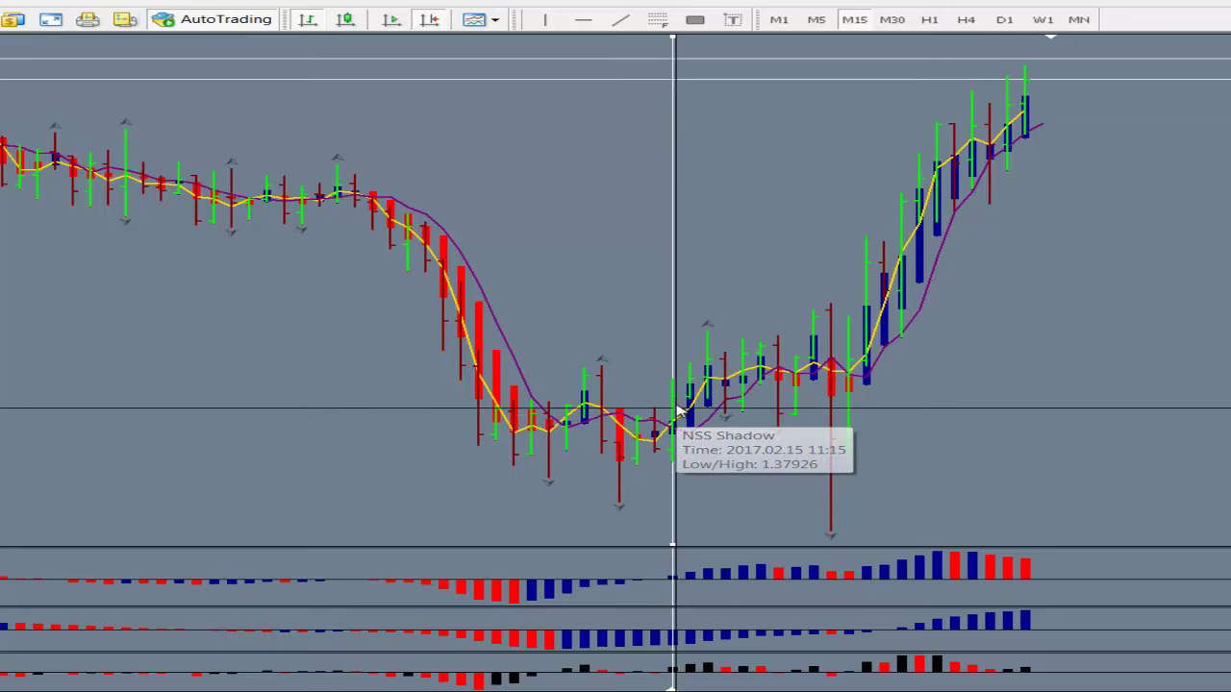
drag(681, 412, 831, 530)
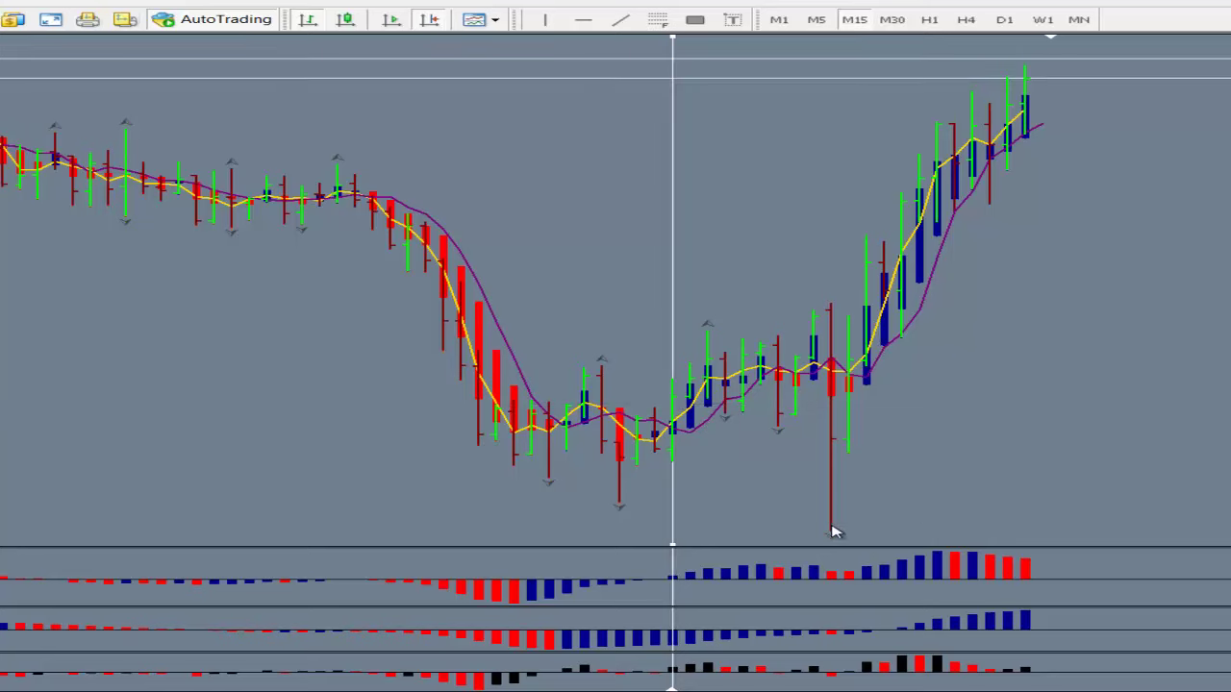
middle_click(863, 608)
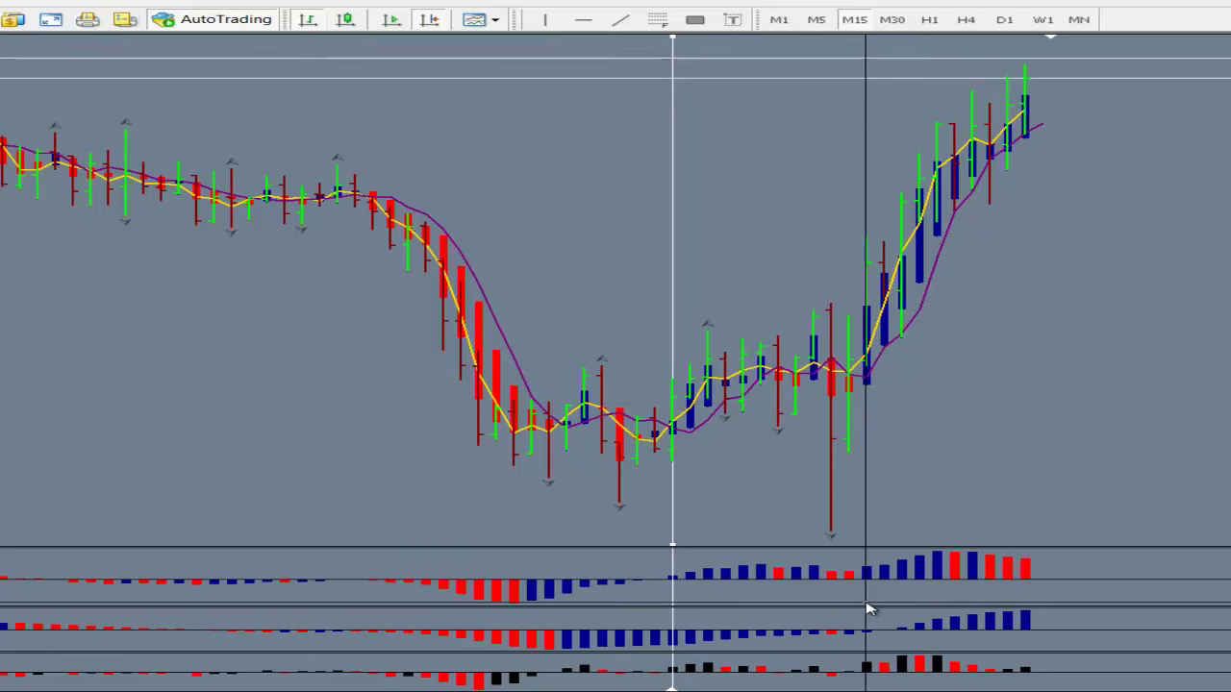
drag(864, 357, 1023, 90)
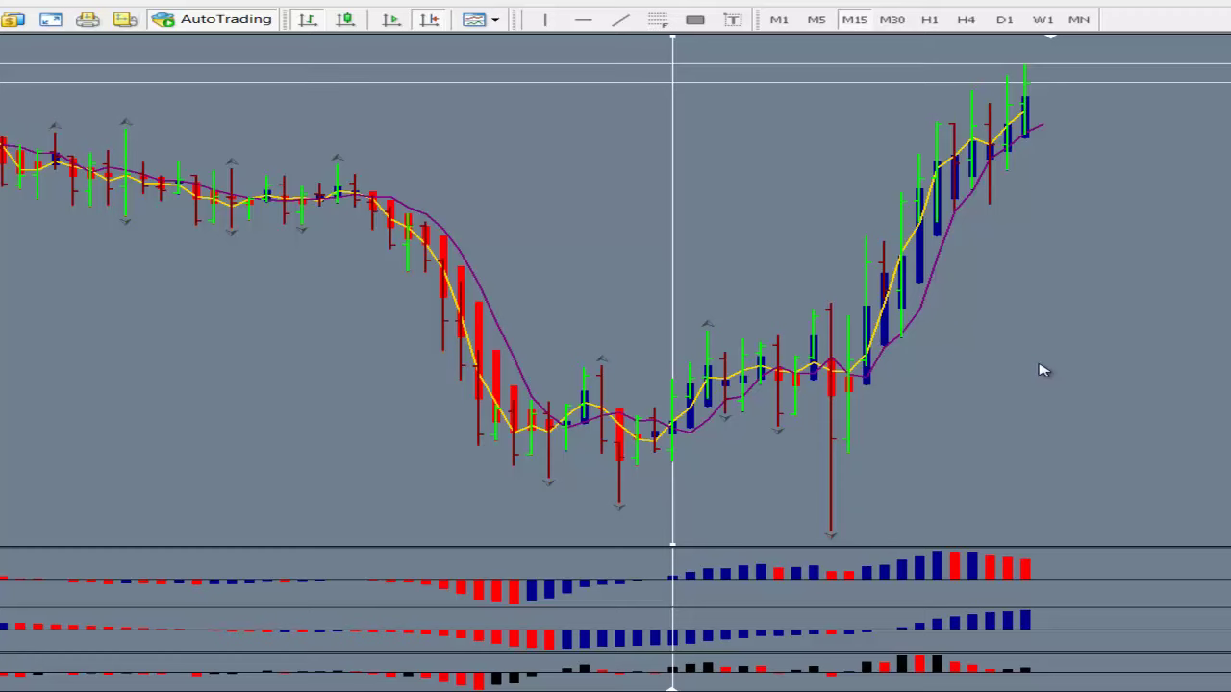
On M15, draw a rectangle around the sideways price range following the steep decline, and inspect the marked range on M30.
click(694, 20)
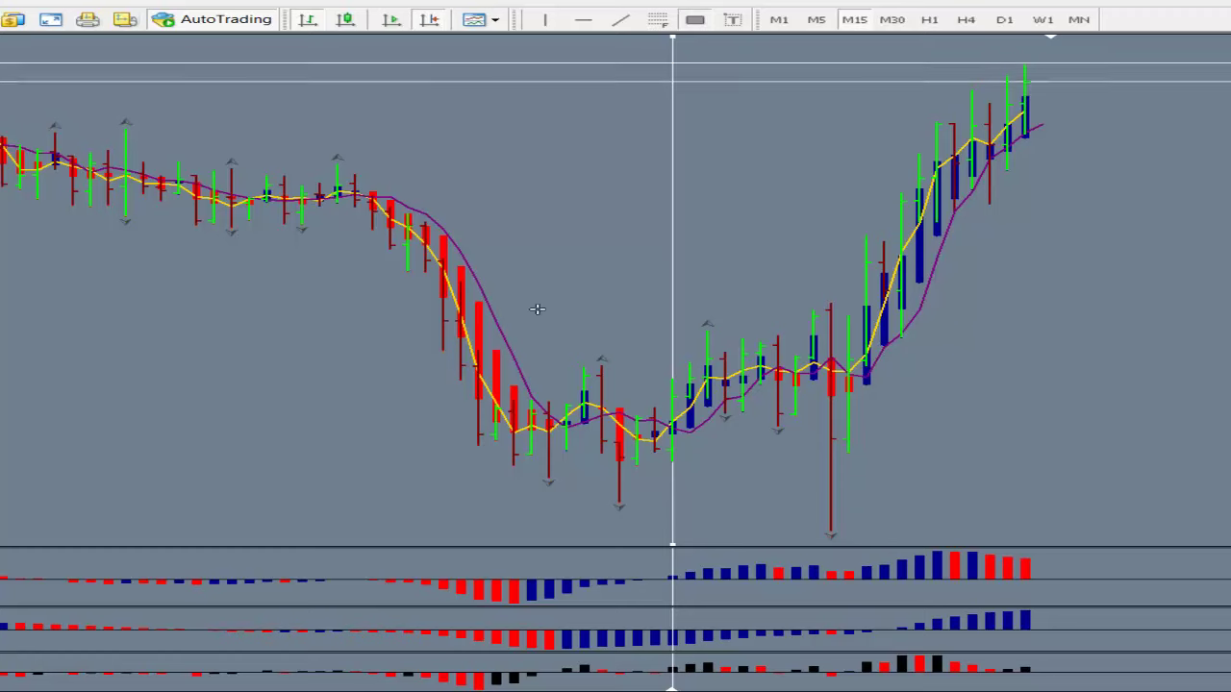
drag(495, 314, 867, 498)
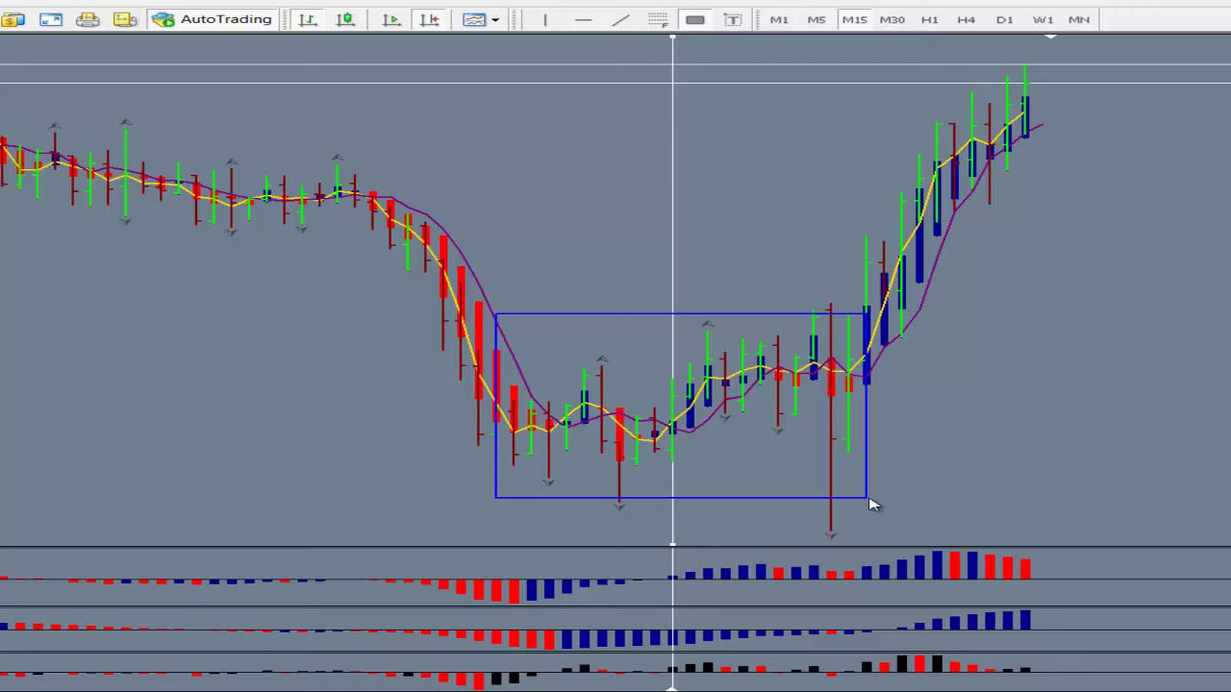
click(892, 21)
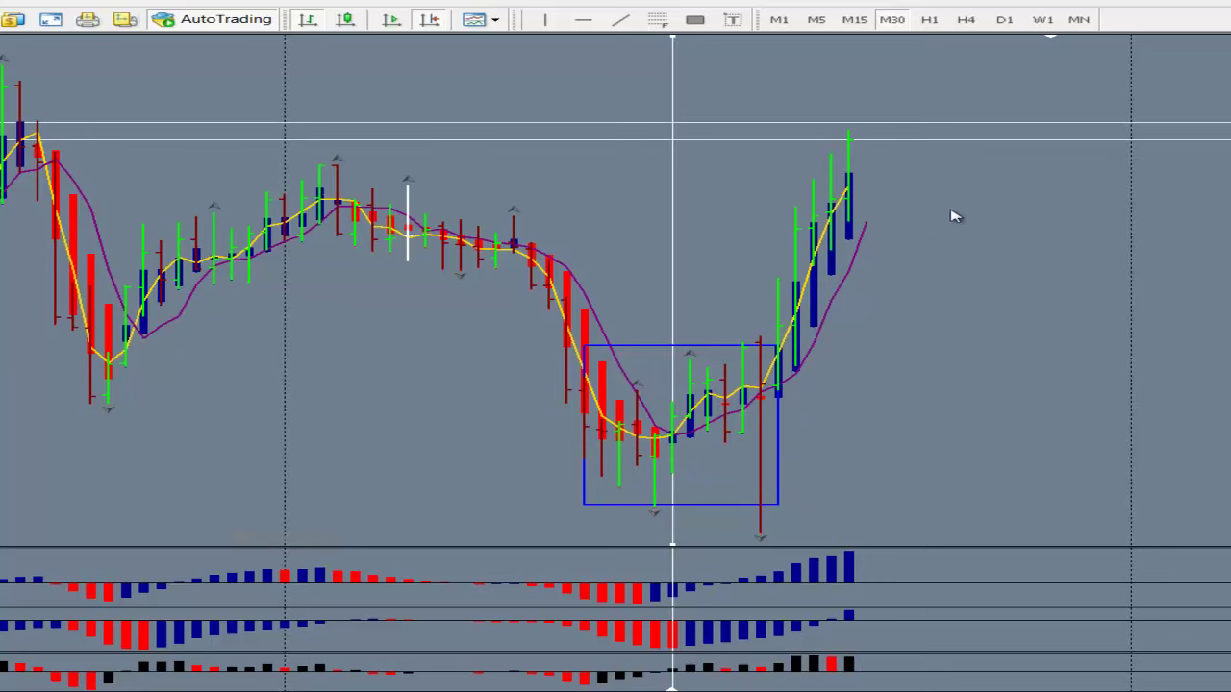
mouse_move(665, 438)
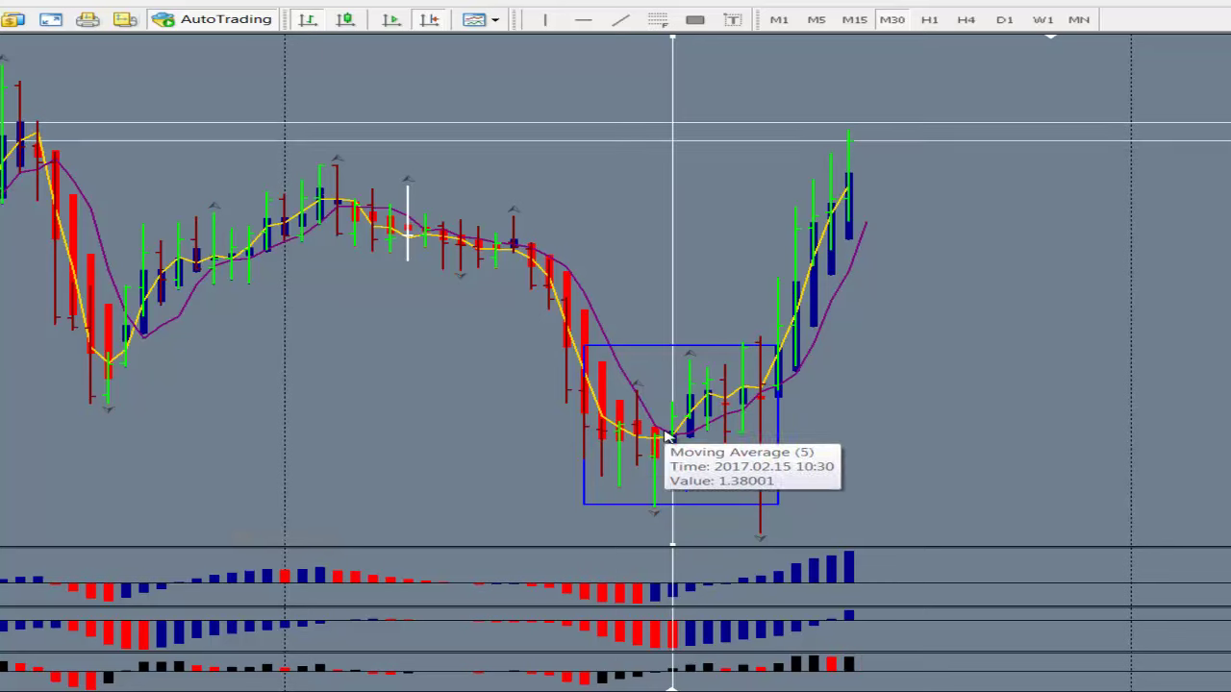
Switch the chart to H1 and measure the rally from the candle at the rectangle's end up to the latest high.
click(928, 20)
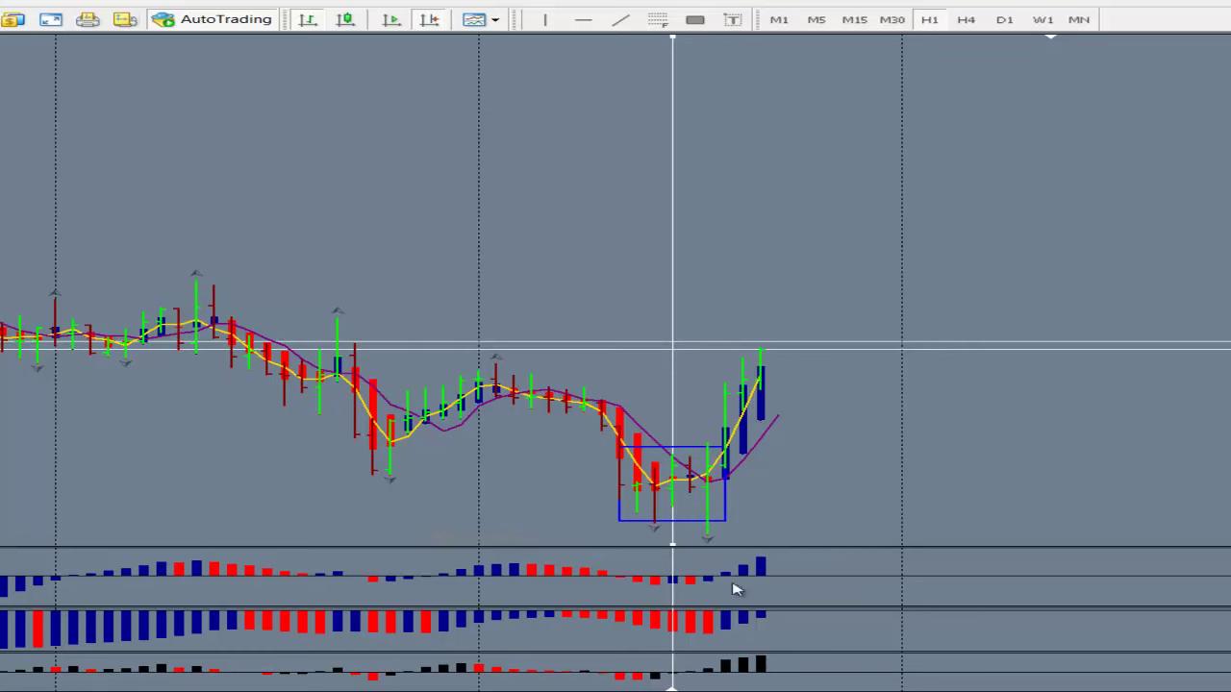
middle_click(724, 471)
drag(724, 471, 752, 351)
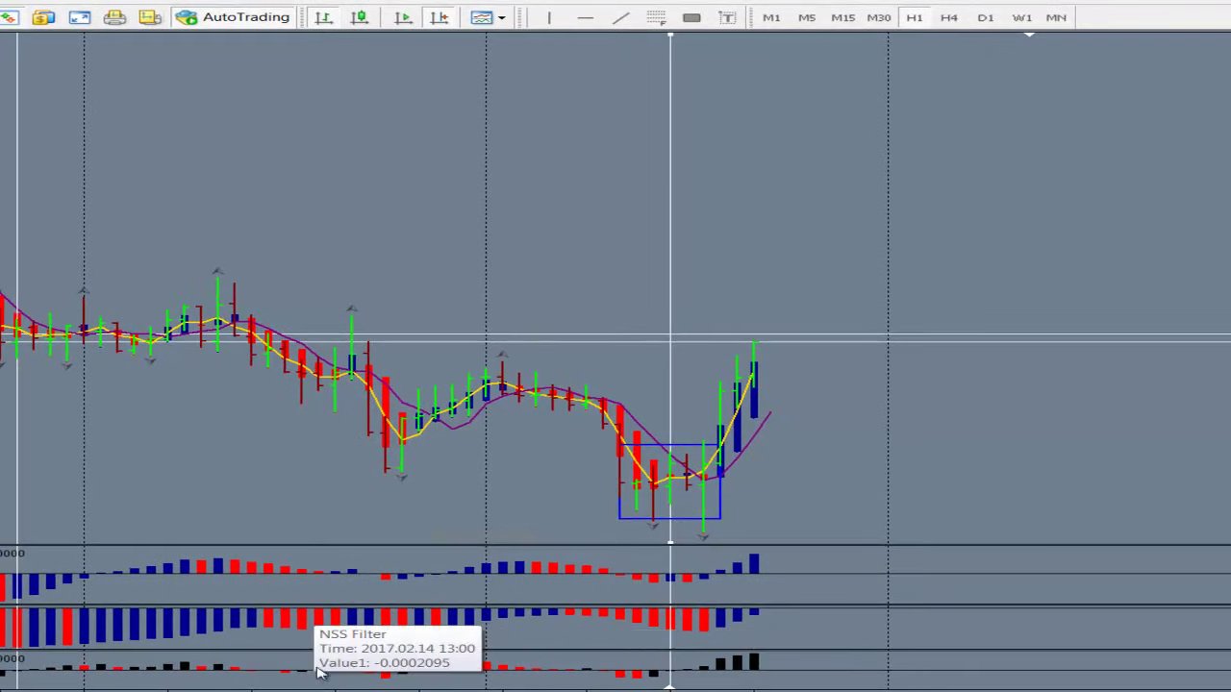
Examine the earlier H1 price moves and their indicator histograms around 2017.02.10, and return toward the latest candles.
scroll(376, 192, left, 5)
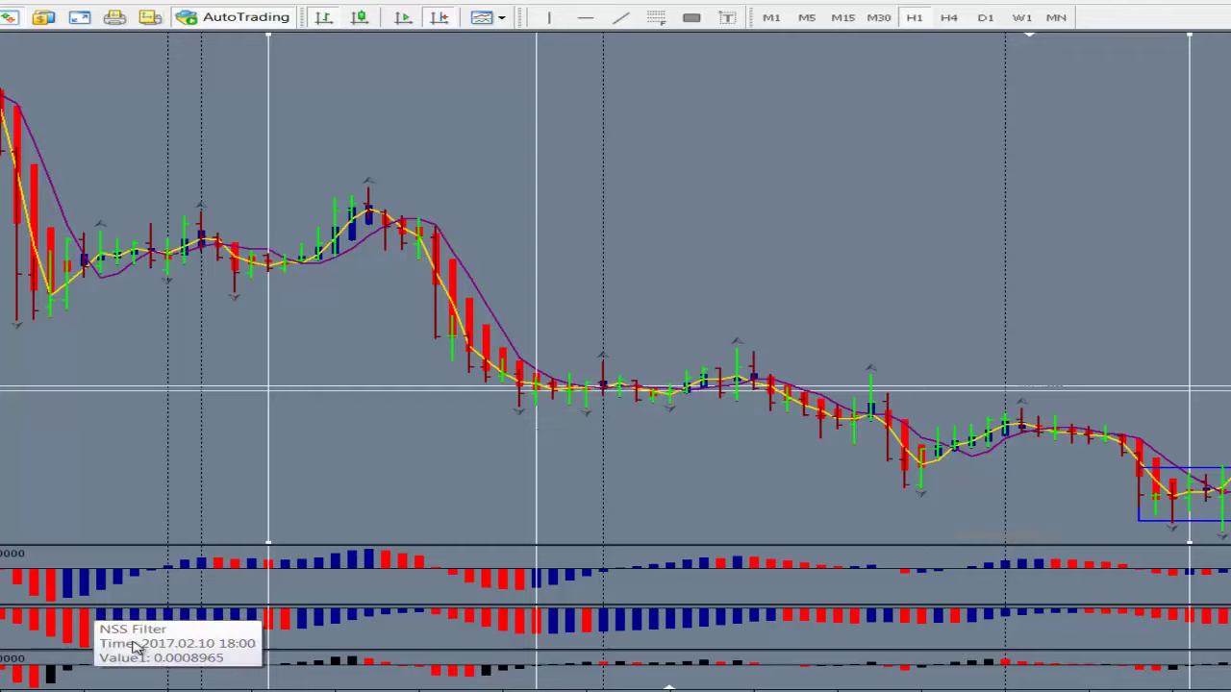
scroll(124, 494, left, 2)
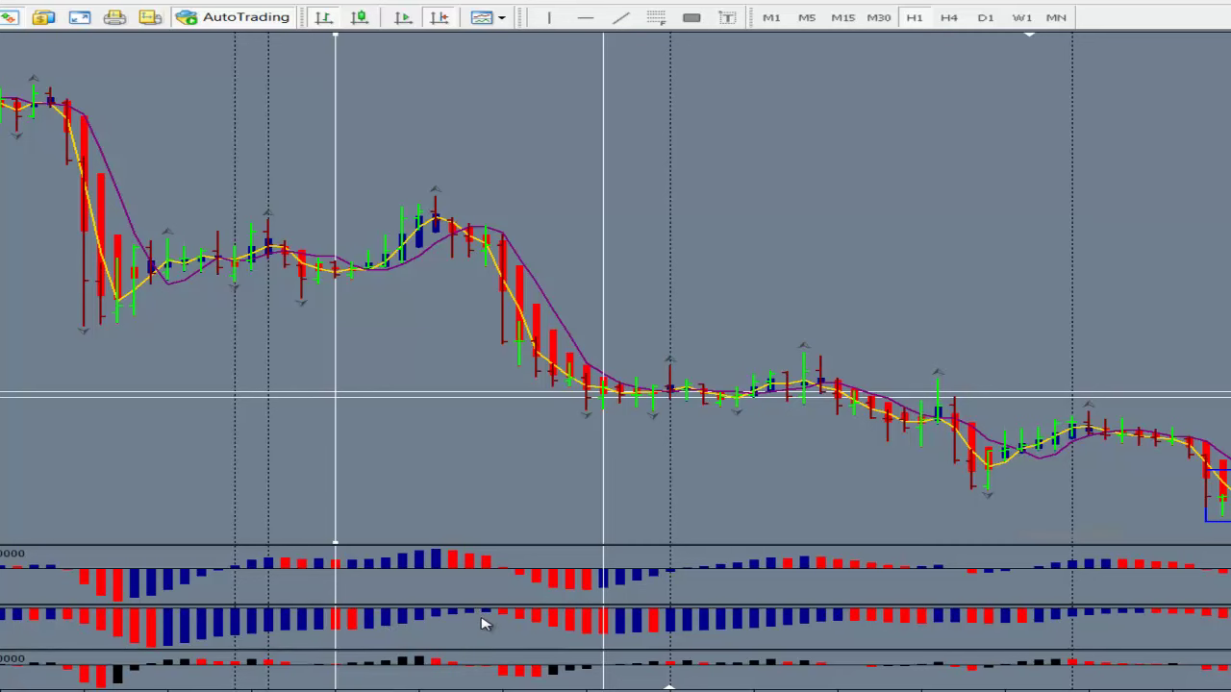
scroll(740, 291, down, 10)
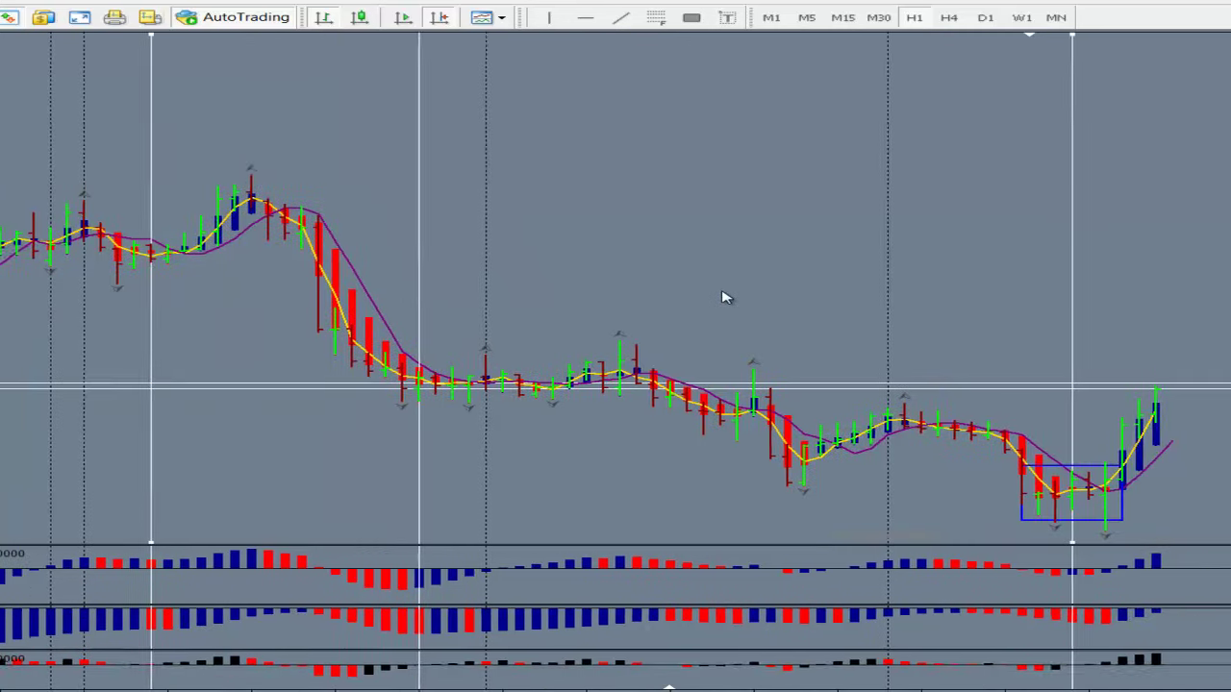